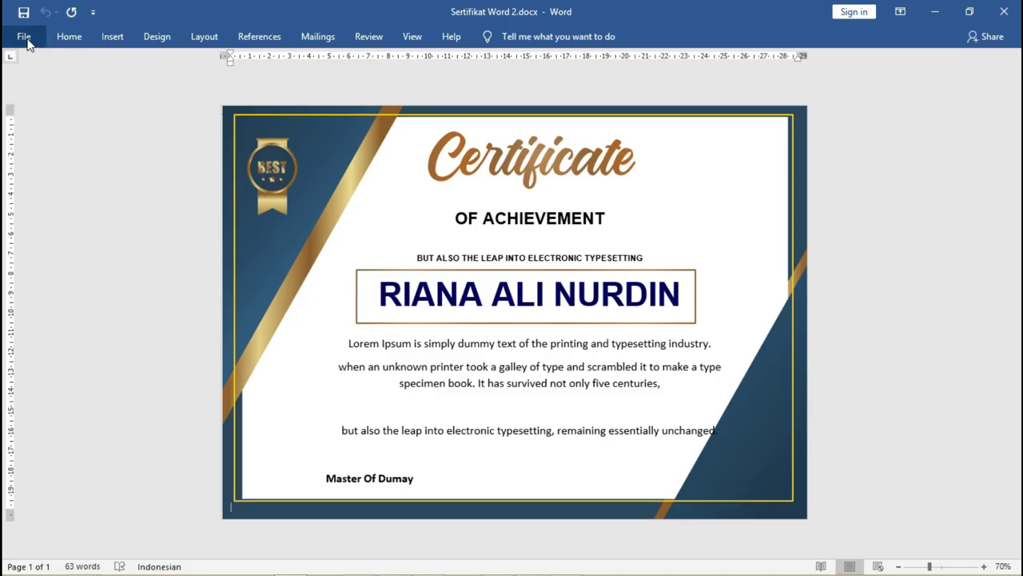
Open the File backstage Home page, which lists templates and recent documents.
left_click(24, 37)
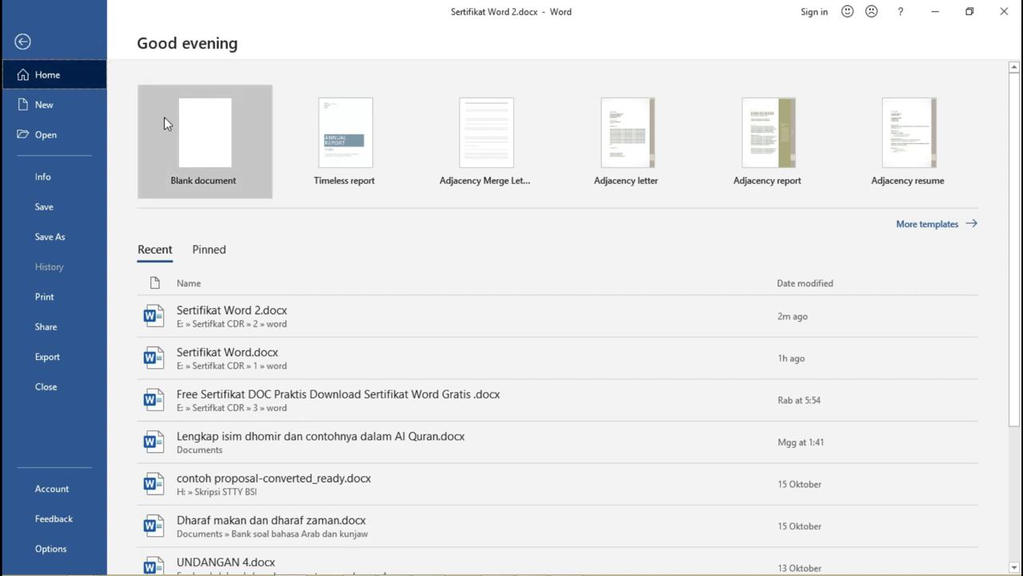
Start a new blank document and set its page to landscape orientation on A4 paper.
left_click(56, 106)
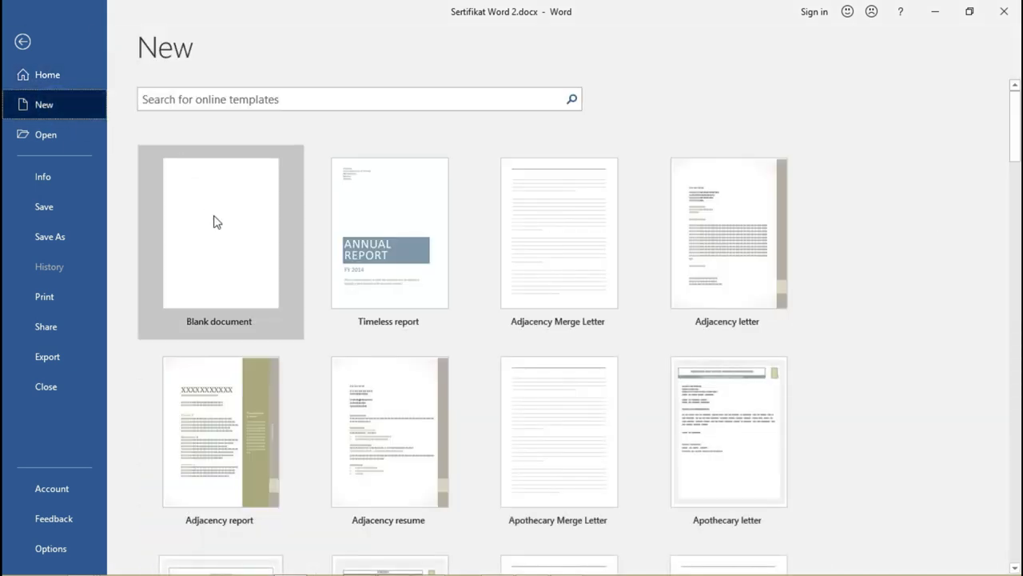
key("Escape")
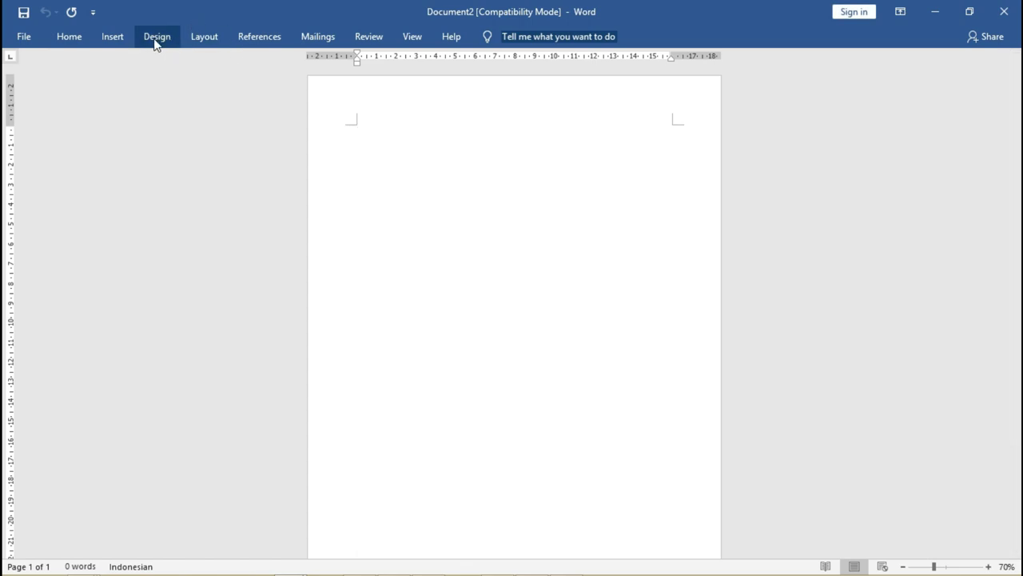
left_click(113, 38)
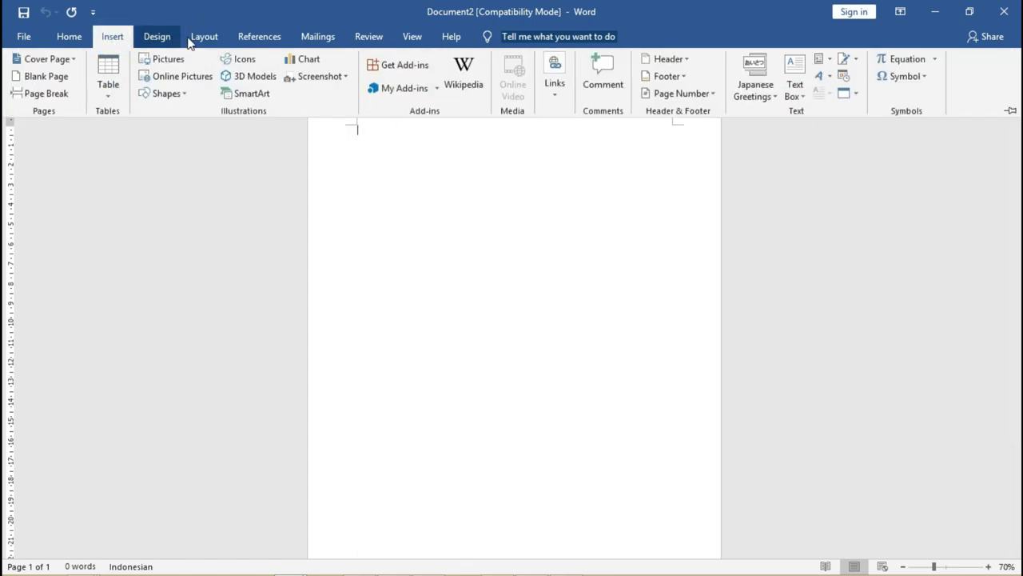
left_click(201, 37)
left_click(112, 79)
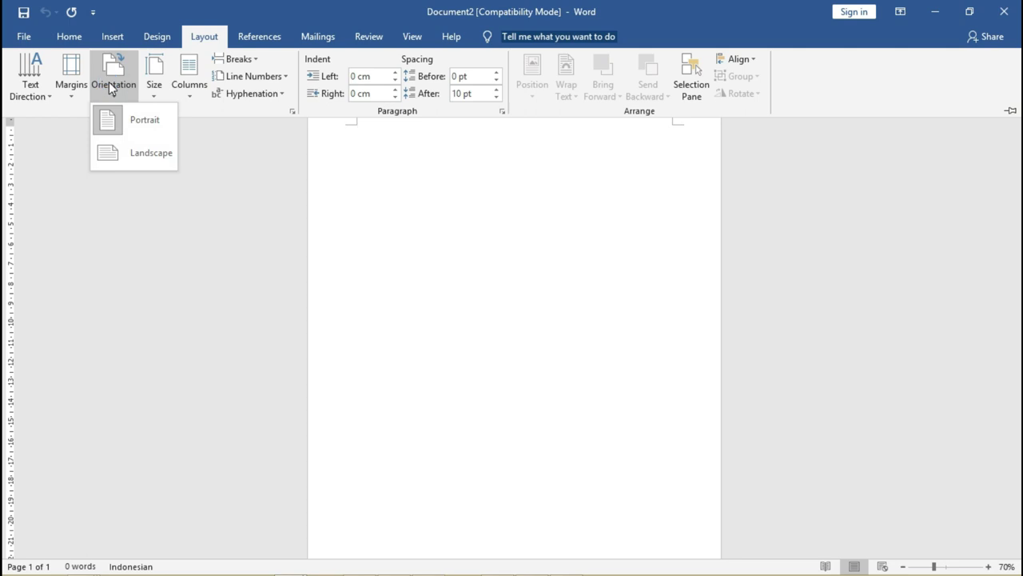
left_click(137, 162)
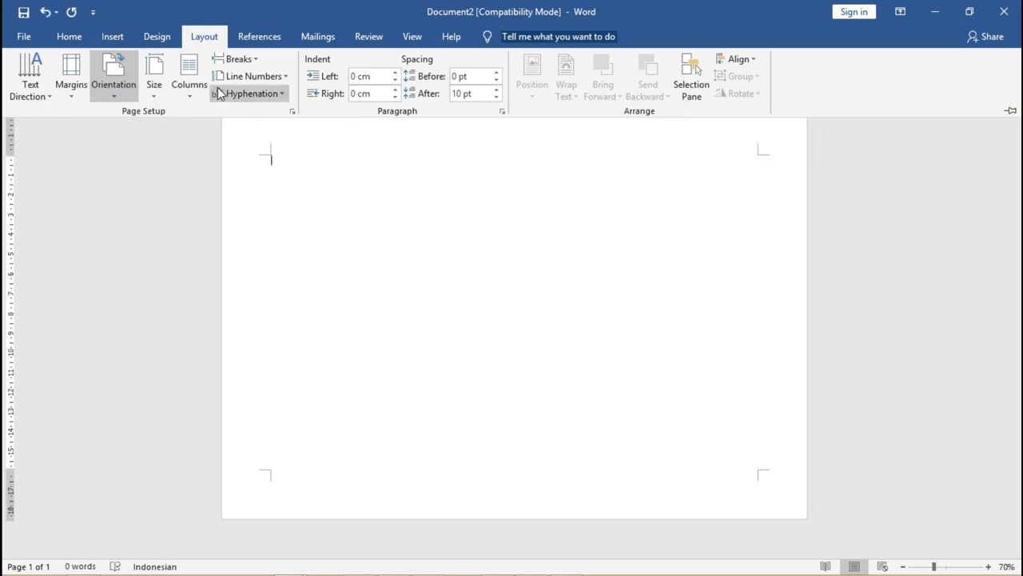
left_click(151, 103)
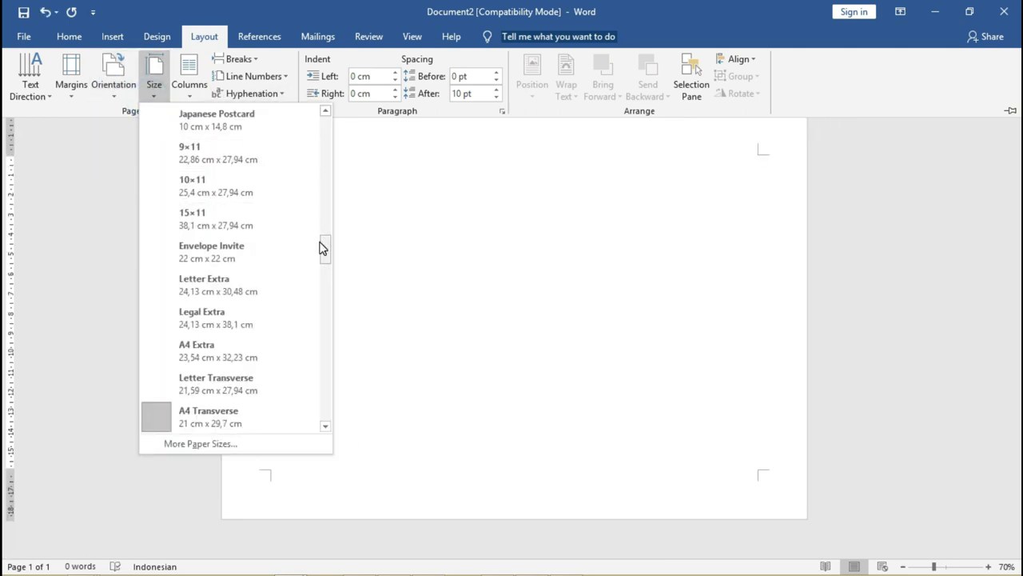
left_click_drag(322, 245, 327, 265)
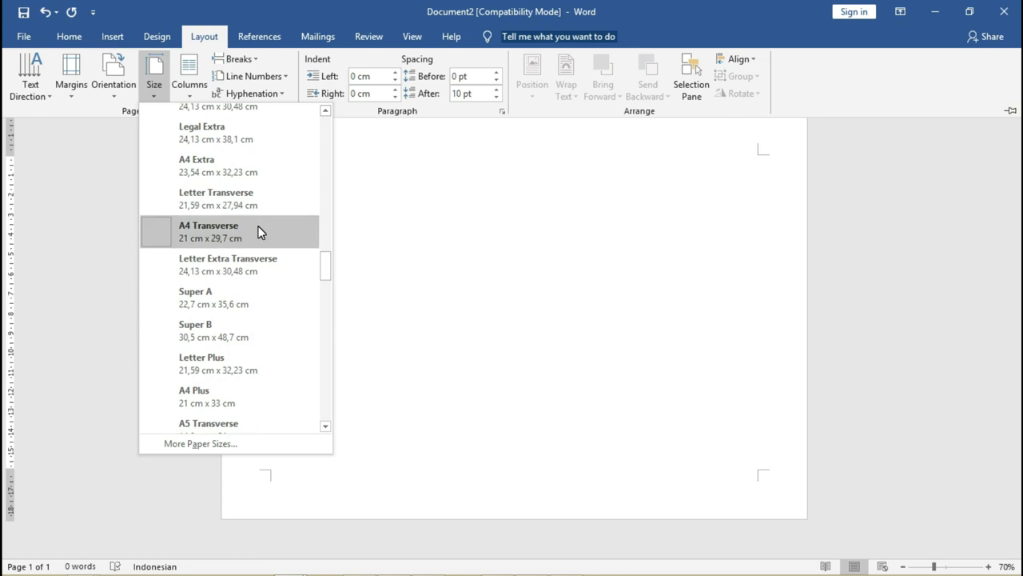
left_click_drag(324, 269, 326, 124)
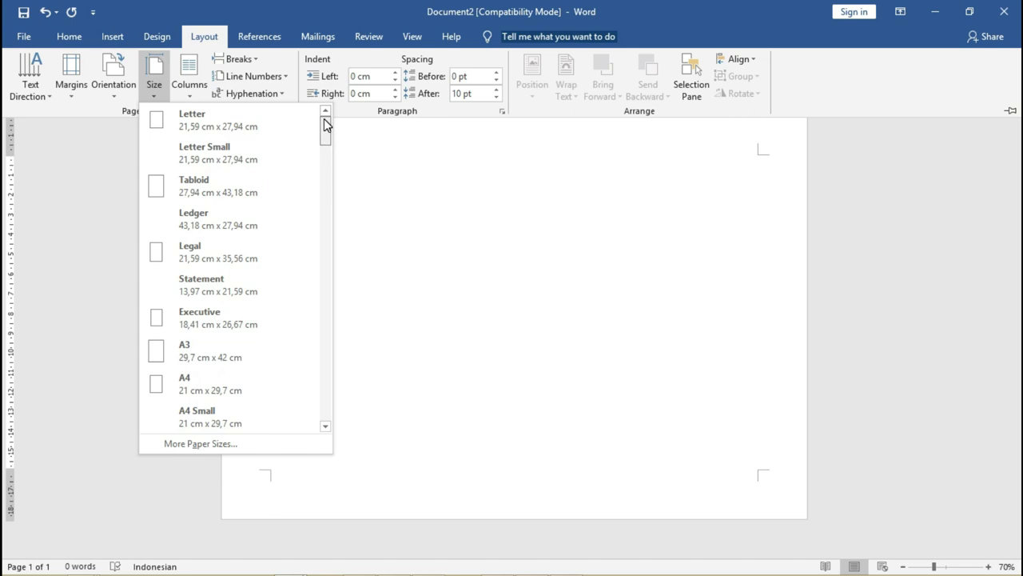
left_click(231, 384)
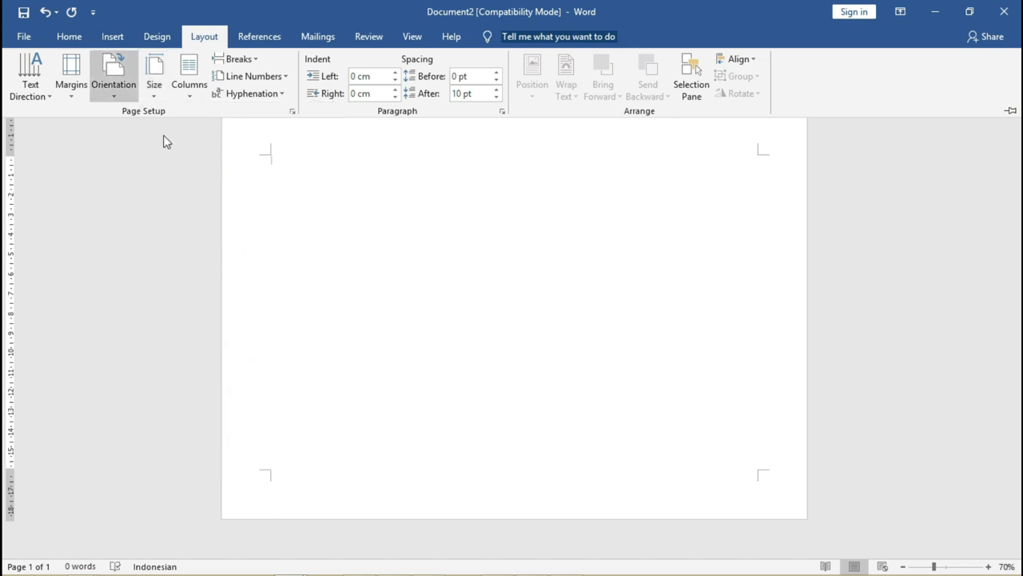
left_click(71, 87)
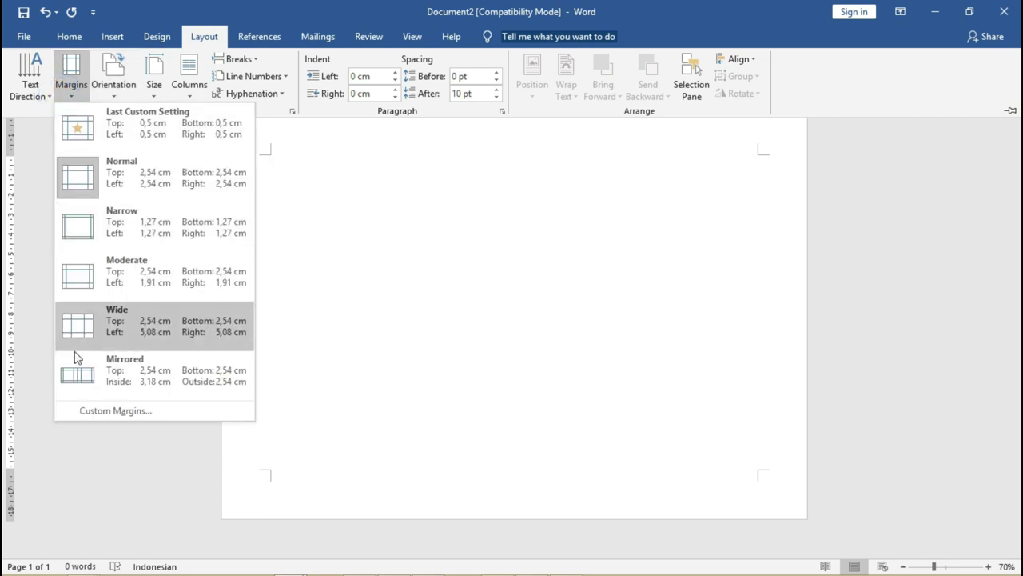
Set the top, bottom, left and right page margins to 0,5 cm in Custom Margins.
left_click(120, 410)
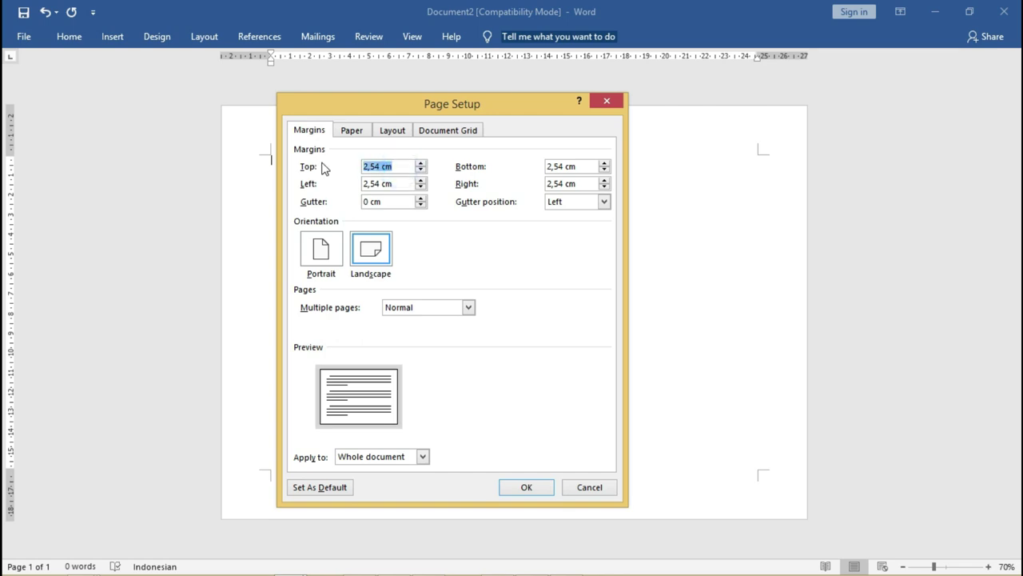
type("0,5")
left_click(399, 165)
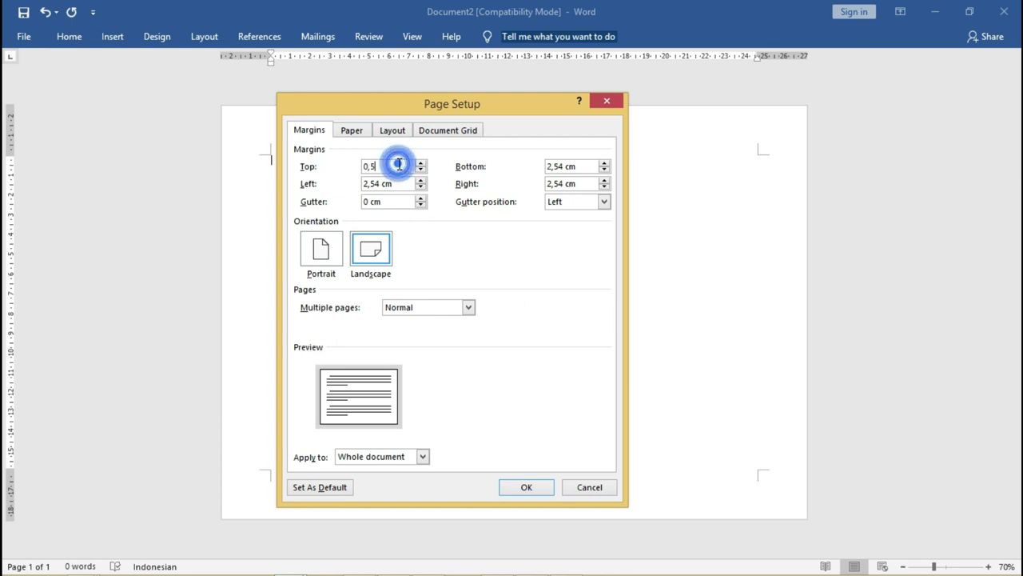
key("shift+Home")
key("ctrl+c")
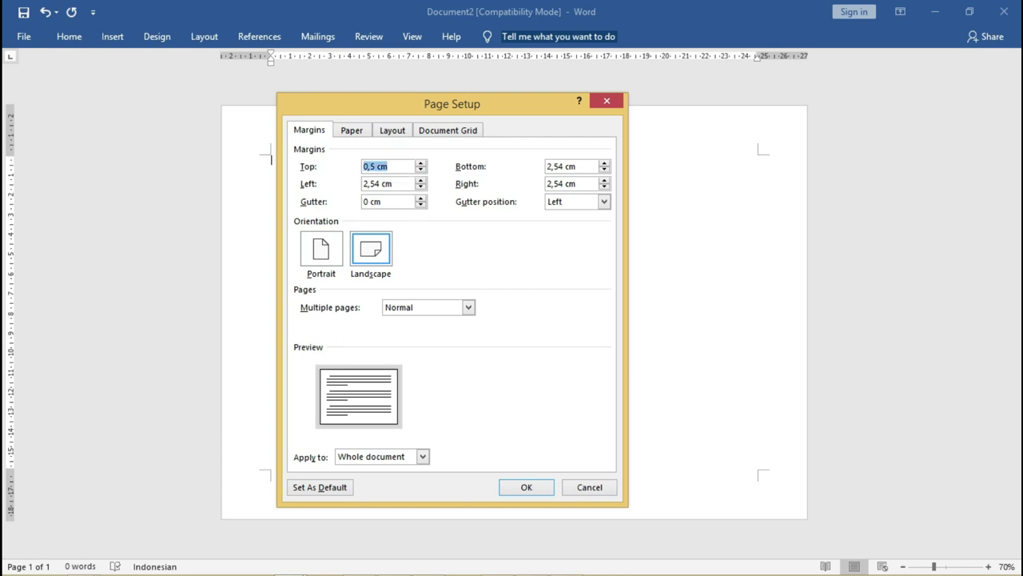
double_click(403, 183)
key("ctrl+v")
triple_click(399, 182)
key("ctrl+v")
triple_click(583, 166)
key("ctrl+v")
triple_click(576, 182)
key("ctrl+v")
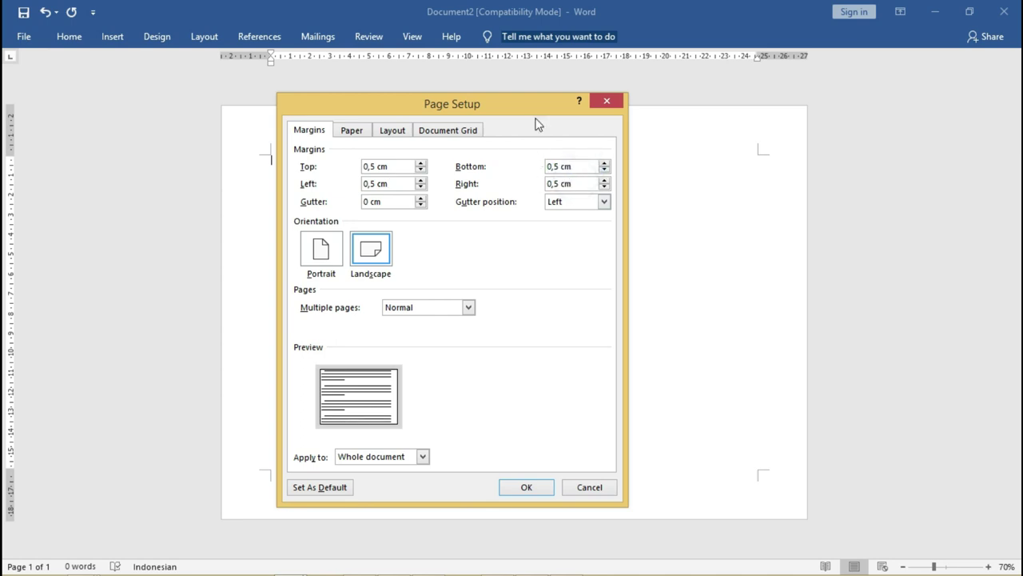
left_click_drag(530, 111, 520, 106)
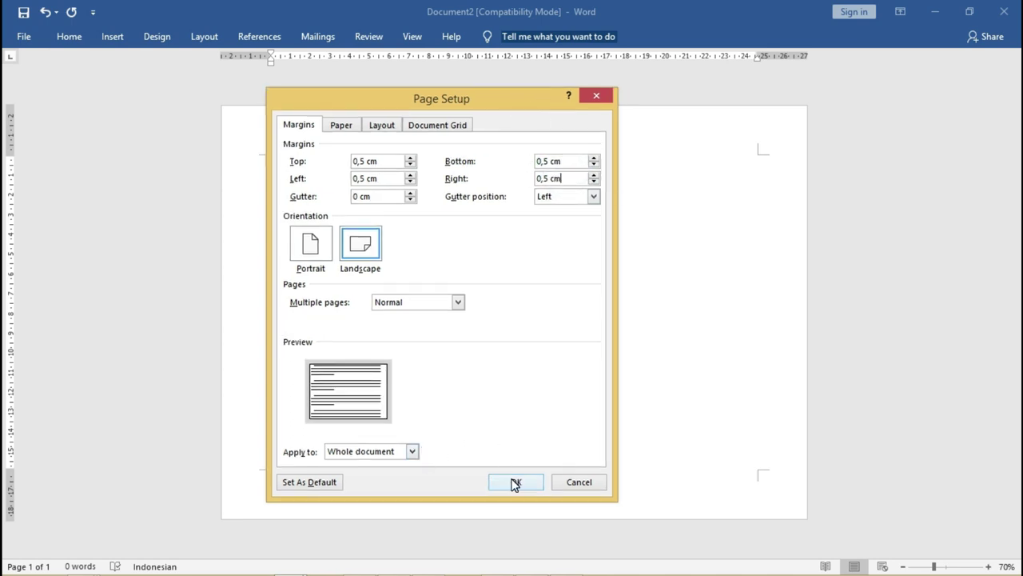
left_click(516, 481)
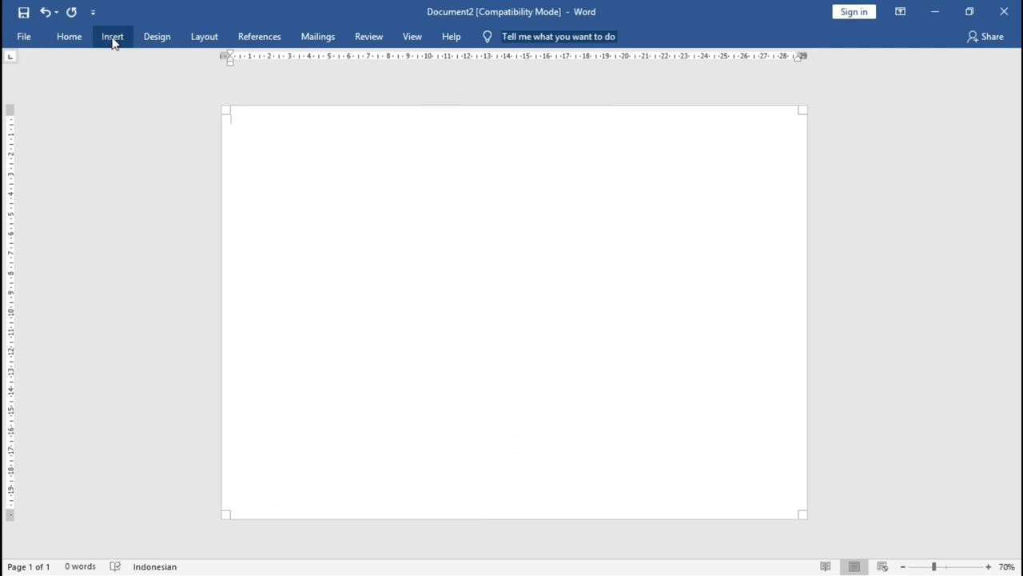
Draw a rectangle covering the whole page.
left_click(113, 37)
left_click(160, 94)
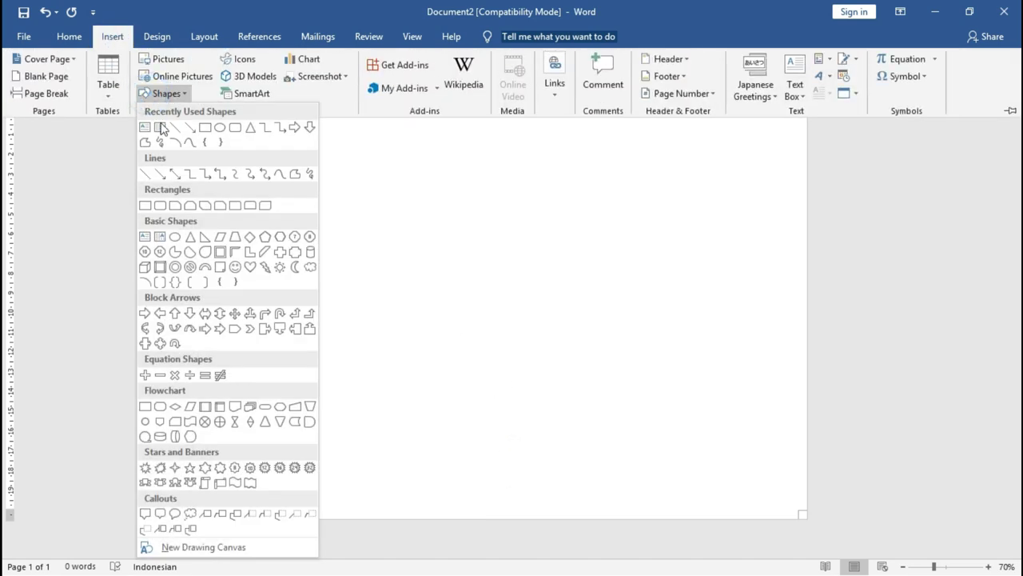
left_click(203, 130)
mouse_move(229, 119)
left_mouse_down()
mouse_move(807, 507)
mouse_move(805, 516)
left_mouse_up()
left_click_drag(229, 119, 219, 101)
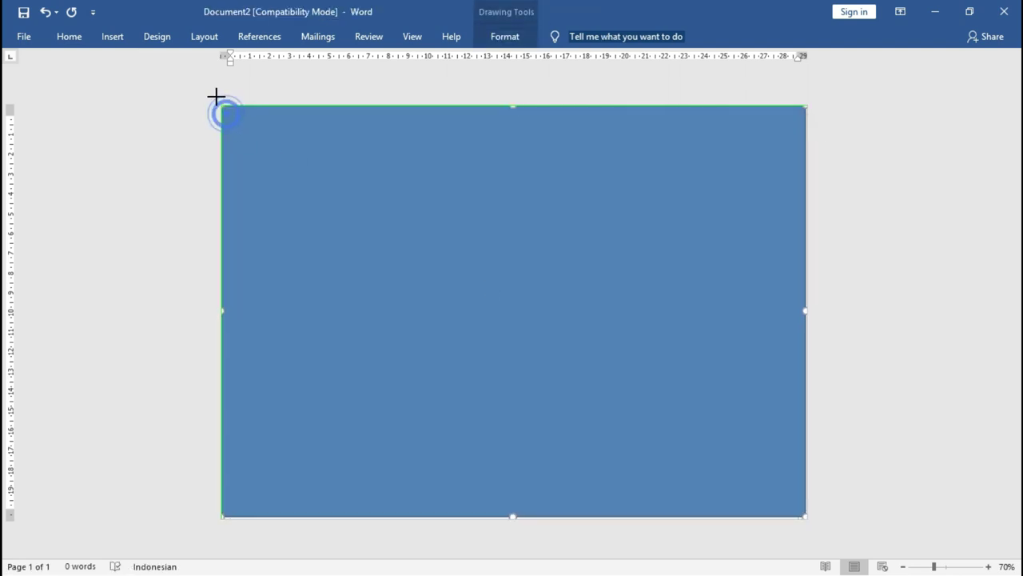
Fill the rectangle with the frame.png picture from file.
left_click(523, 36)
left_click(327, 60)
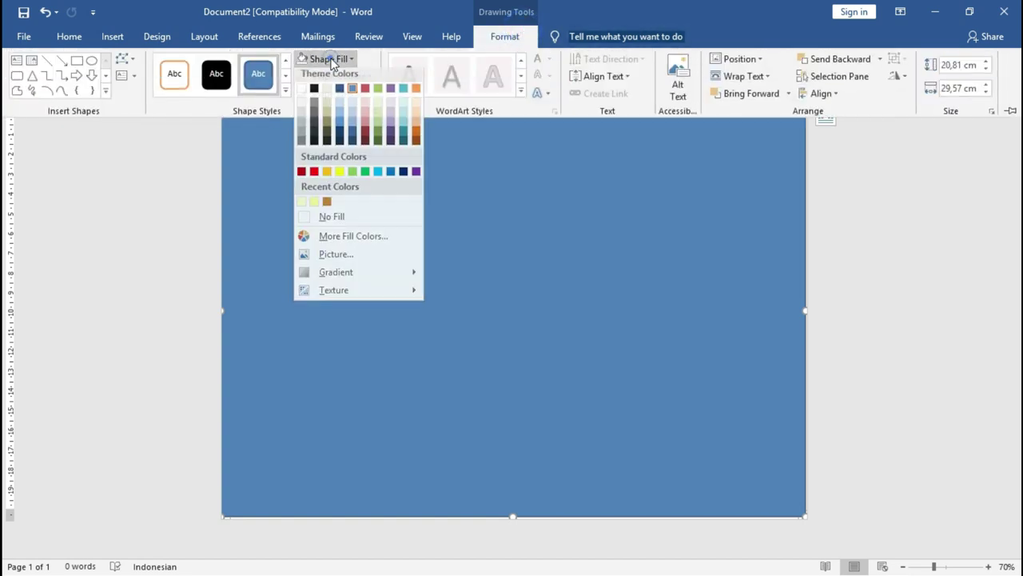
left_click(335, 258)
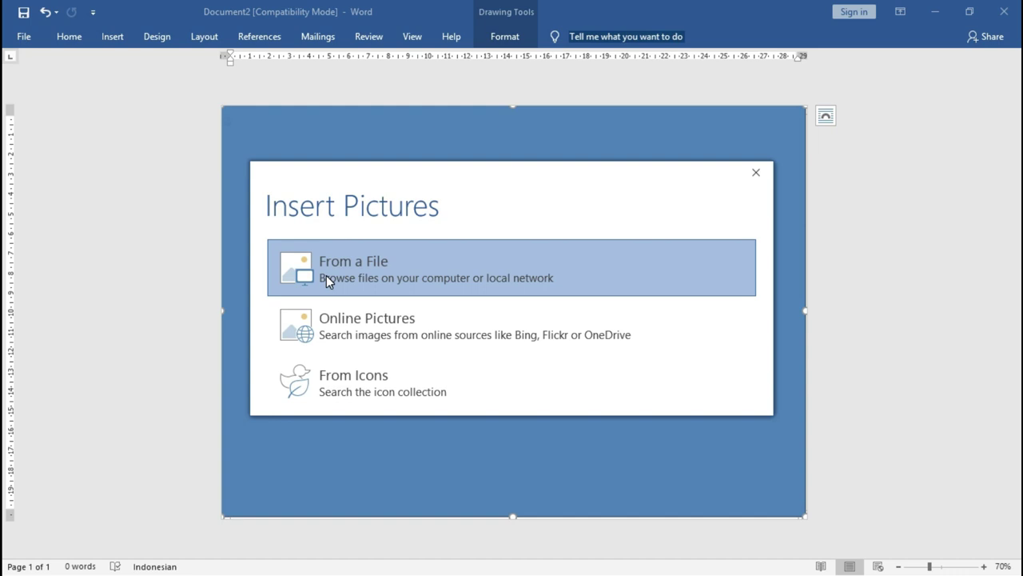
left_click(326, 276)
left_click(324, 188)
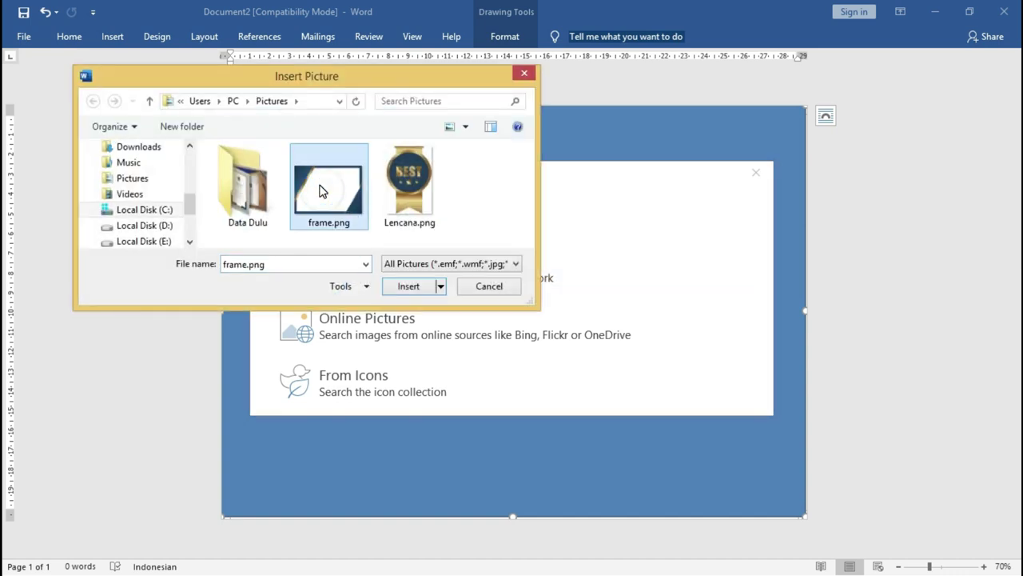
left_click(414, 288)
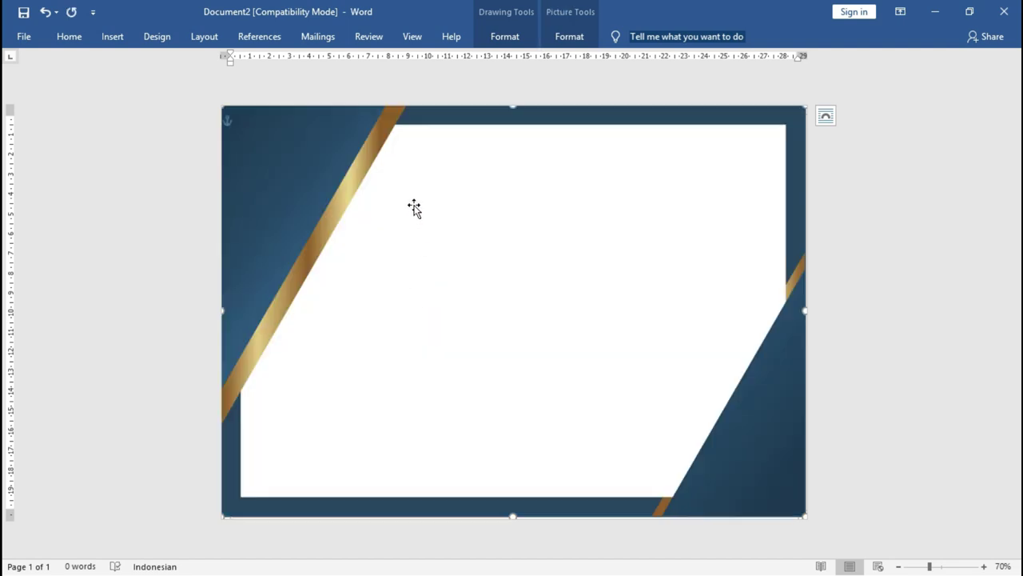
Set the frame rectangle's Shape Outline to No Outline.
left_click(507, 37)
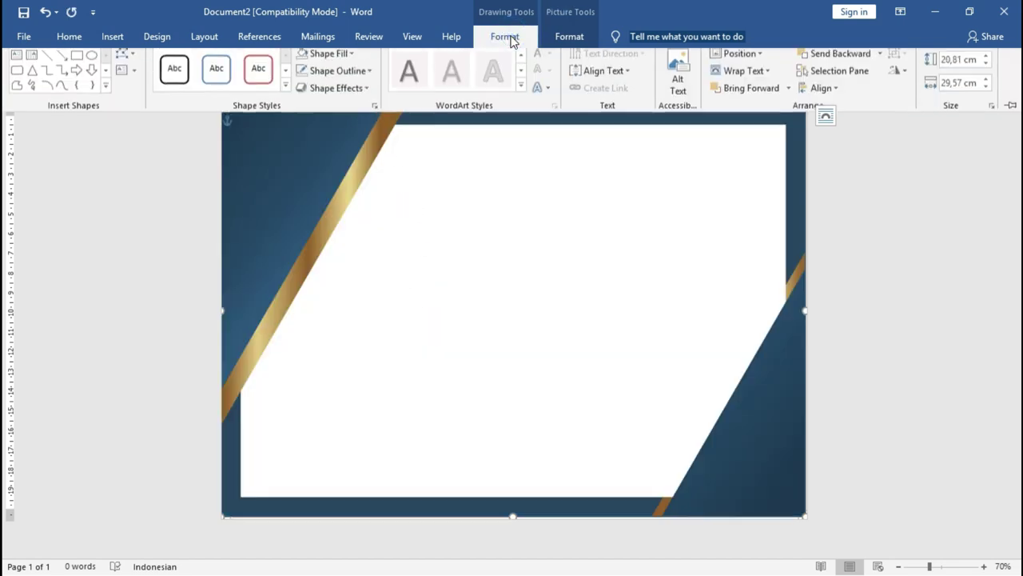
left_click(337, 79)
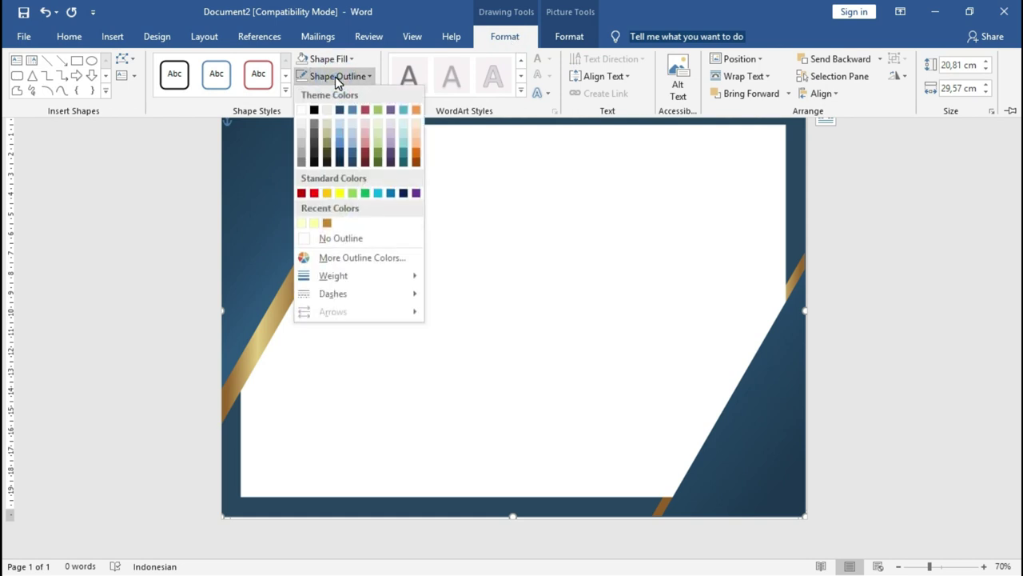
left_click(337, 239)
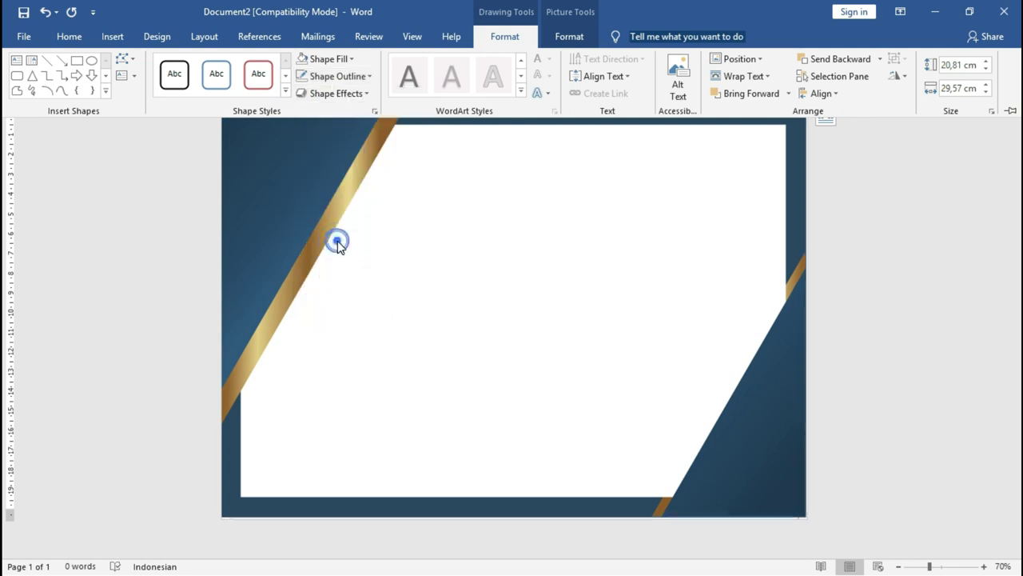
left_click(855, 245)
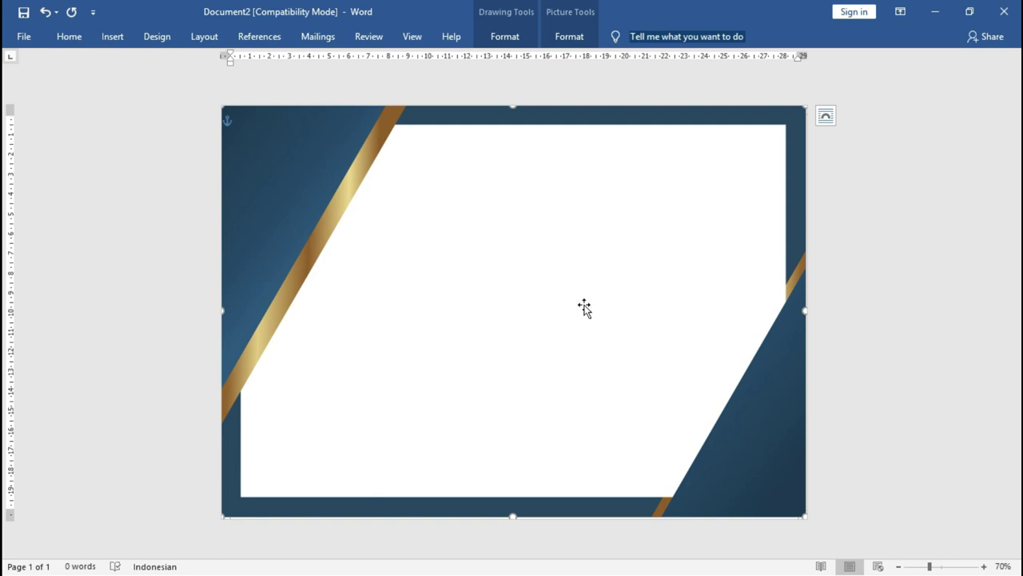
Stretch the frame to the page's bottom-right corner, remove its outline, and collapse the ribbon.
left_click_drag(806, 516, 815, 522)
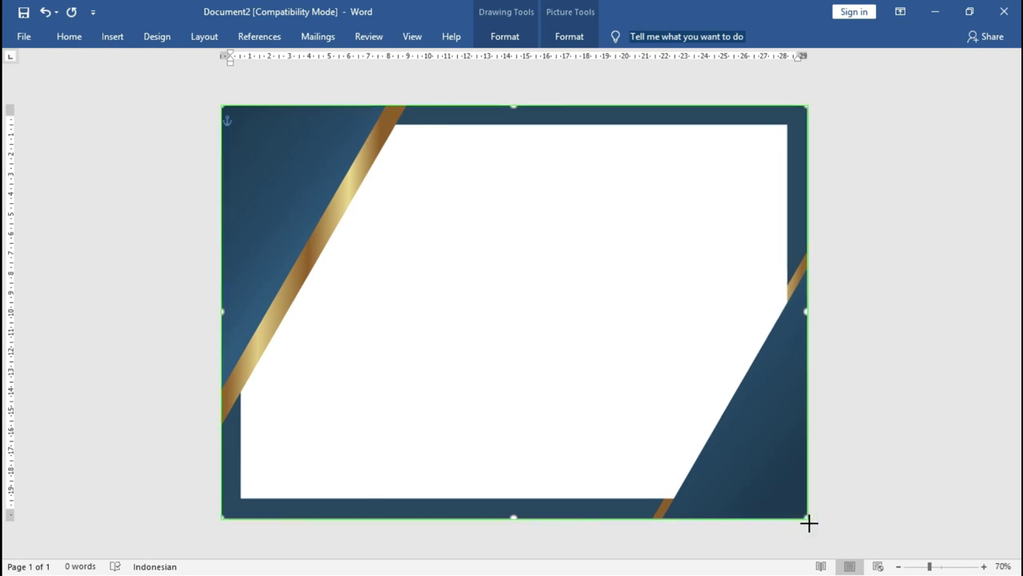
left_click(909, 415)
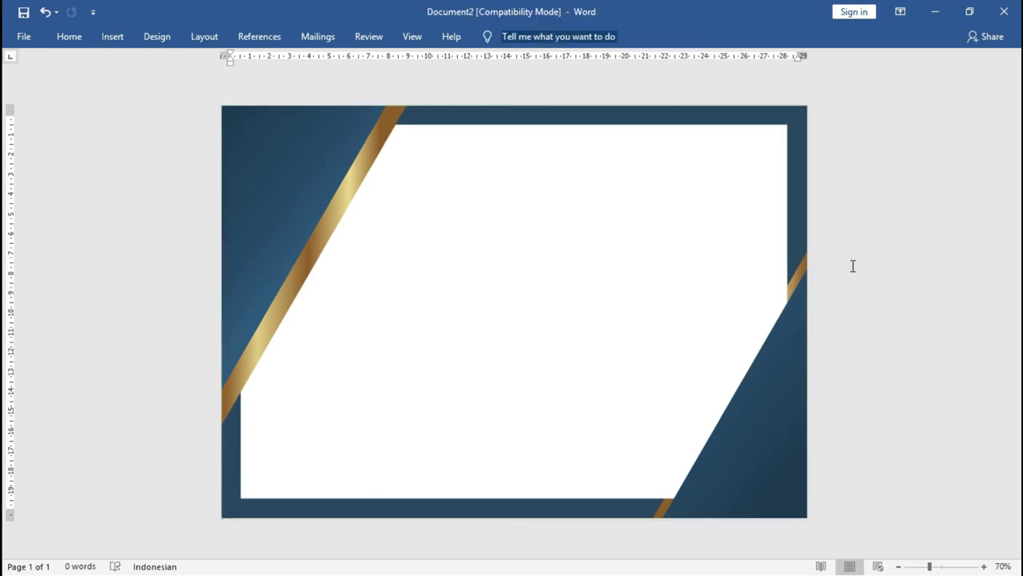
left_click(610, 228)
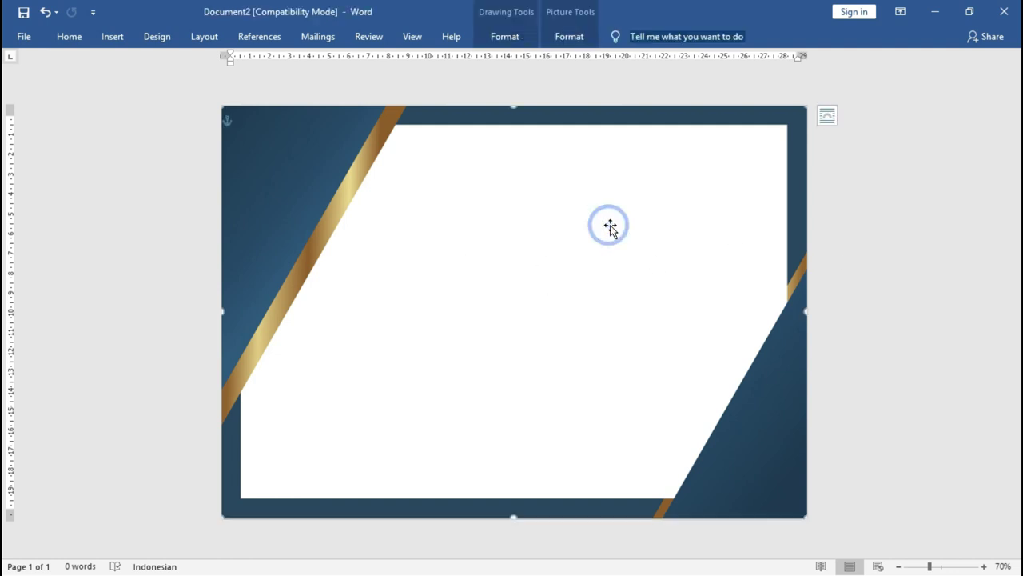
left_click(505, 37)
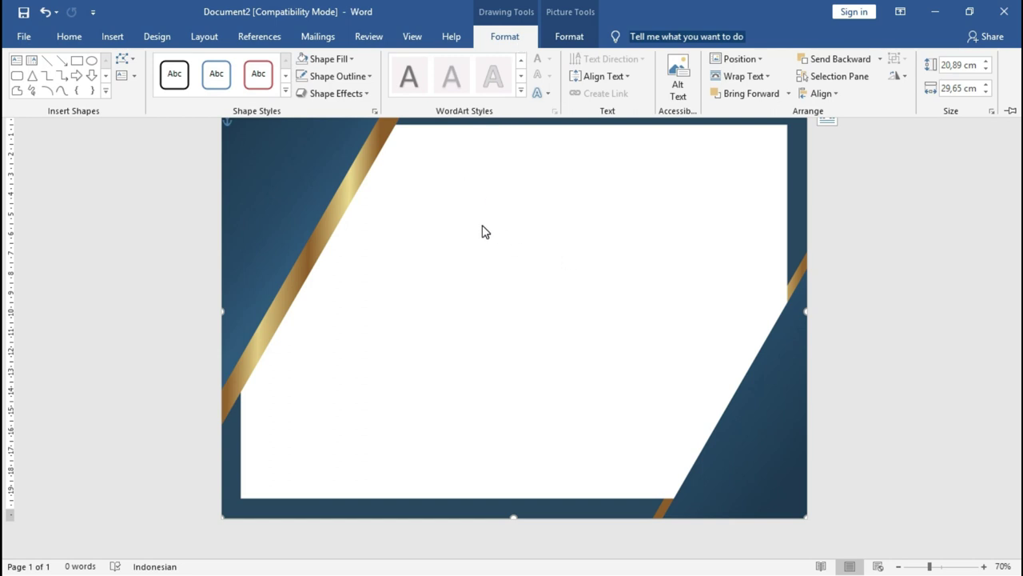
left_click(352, 76)
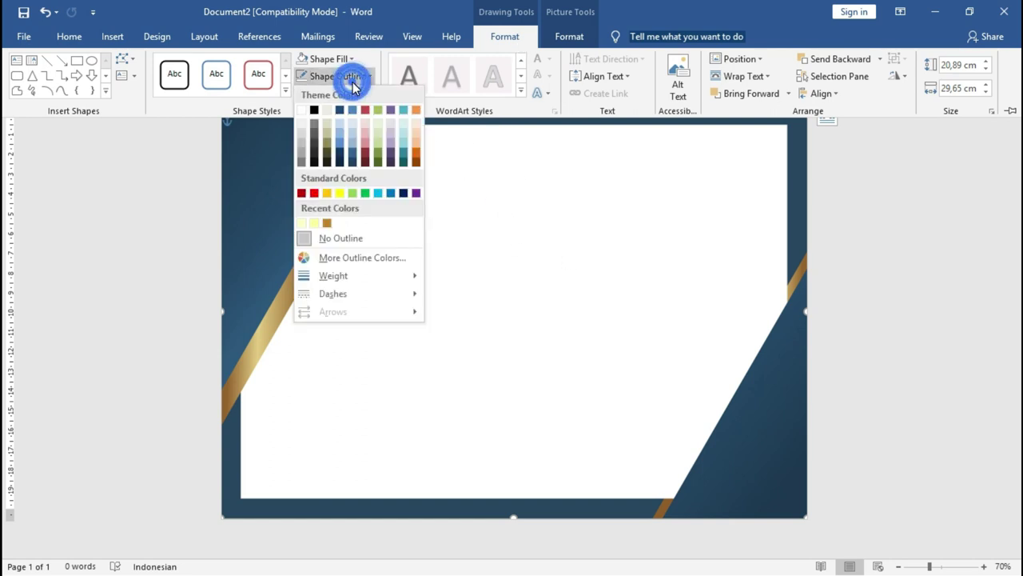
left_click(340, 239)
key("ctrl+F1")
left_click(471, 181)
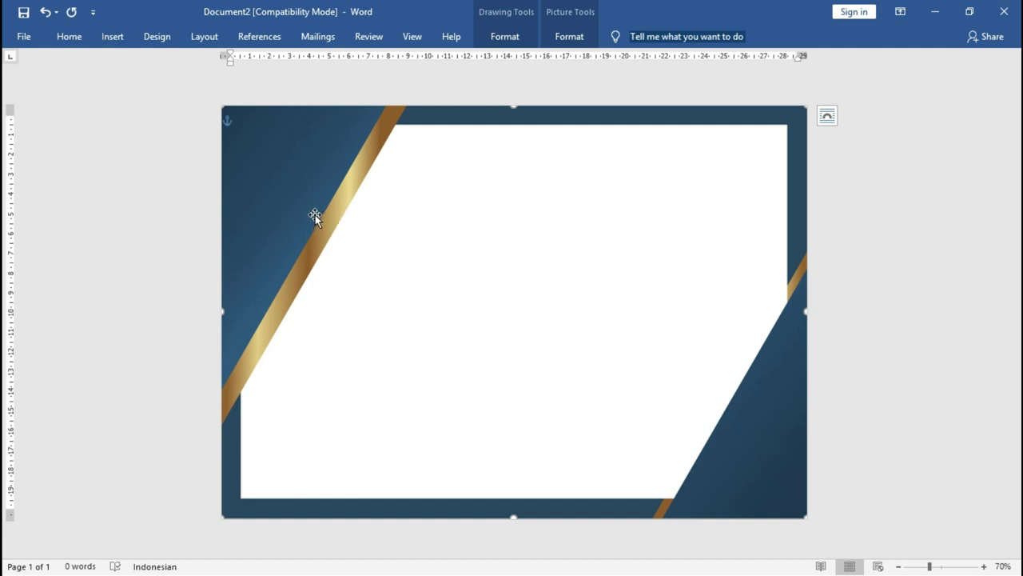
Duplicate the frame picture and shrink the copy into the page's top-left corner.
left_click_drag(297, 211, 337, 216)
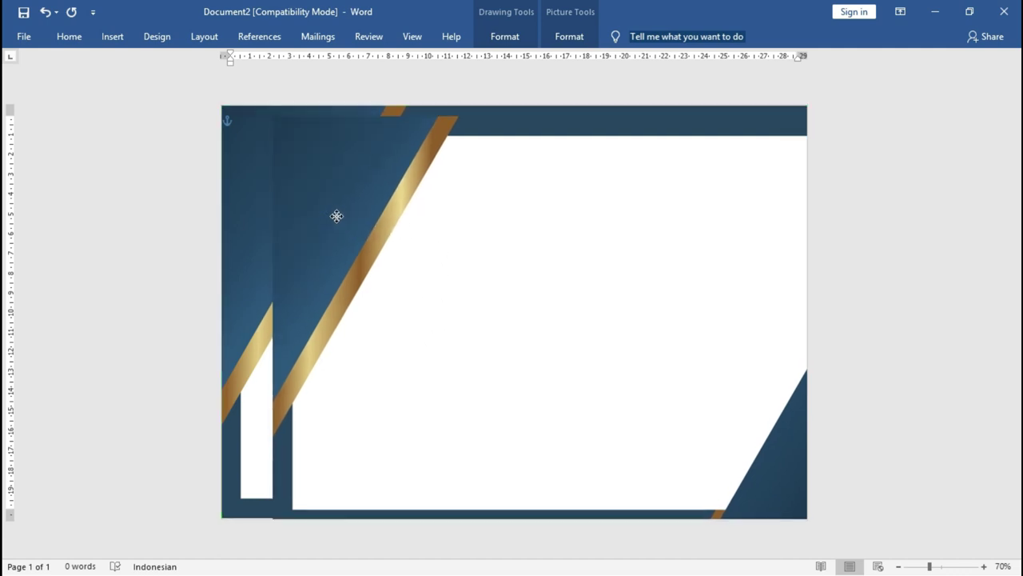
mouse_move(273, 115)
left_mouse_down()
mouse_move(317, 146)
mouse_move(559, 245)
left_mouse_up()
left_click_drag(719, 305, 372, 162)
mouse_move(595, 290)
left_mouse_down()
mouse_move(424, 274)
mouse_move(329, 233)
left_mouse_up()
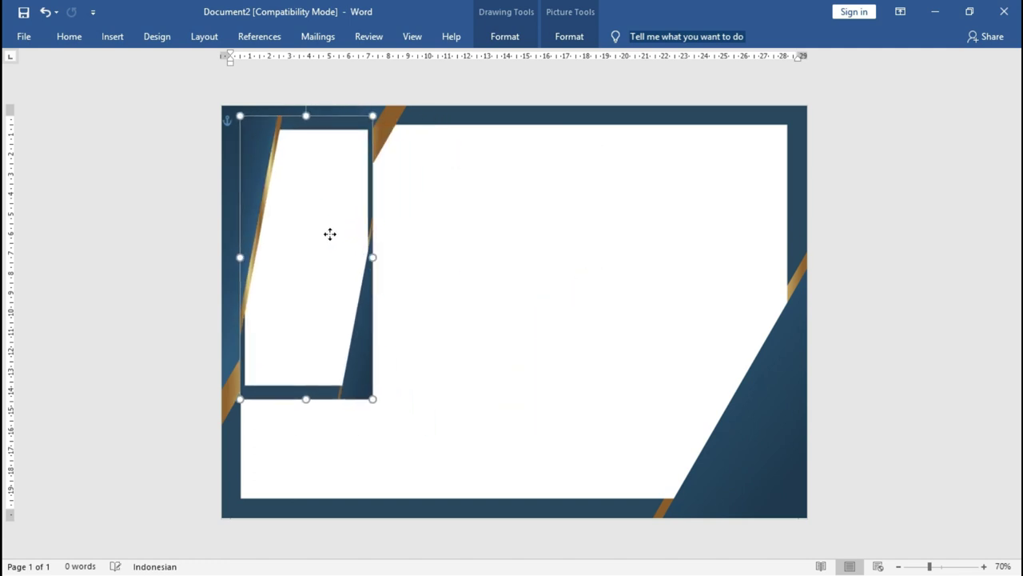
Fill the small shape with the Lencana.png picture and crop it to Fit.
left_click(512, 35)
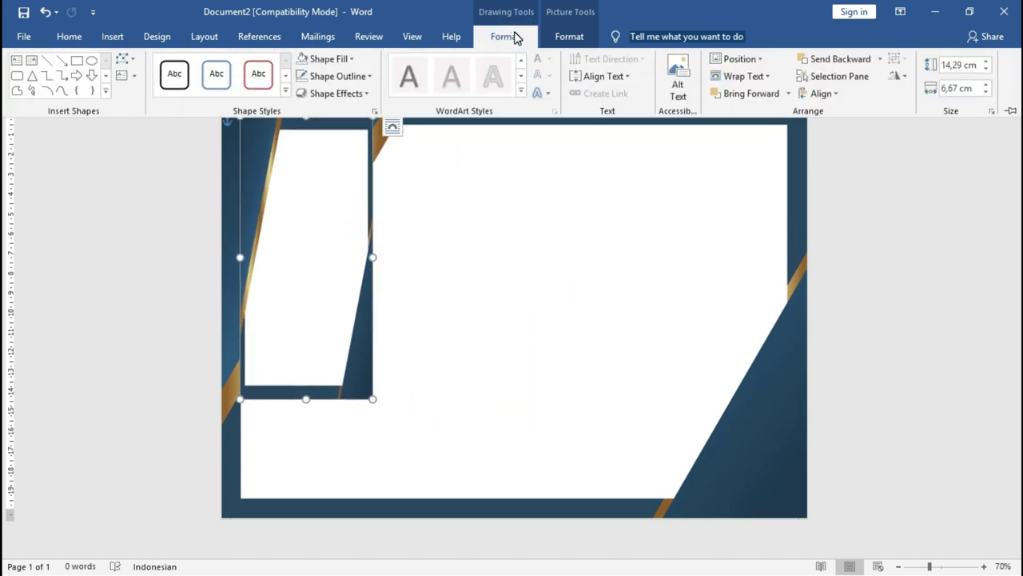
left_click(351, 60)
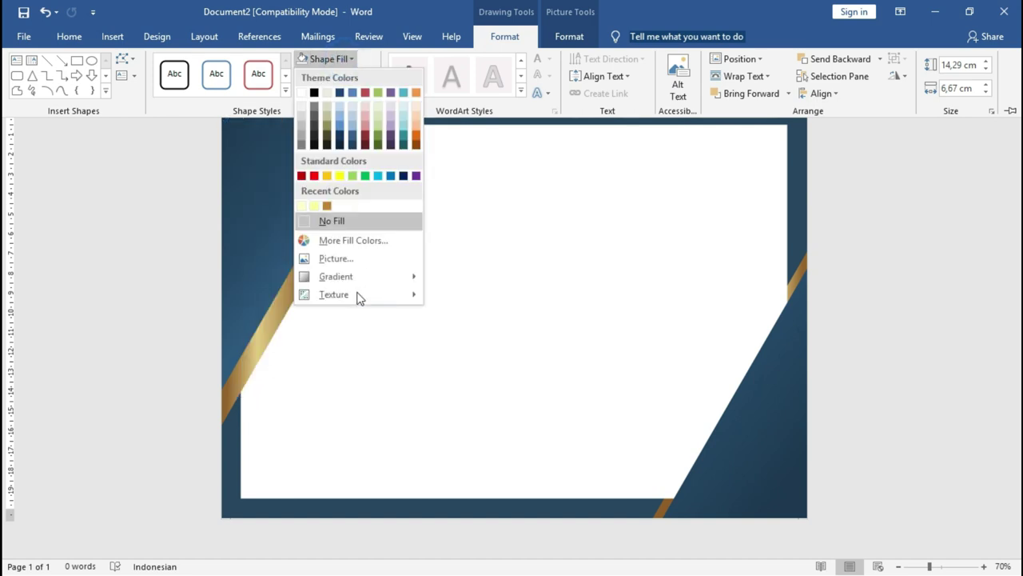
left_click(354, 259)
left_click(355, 260)
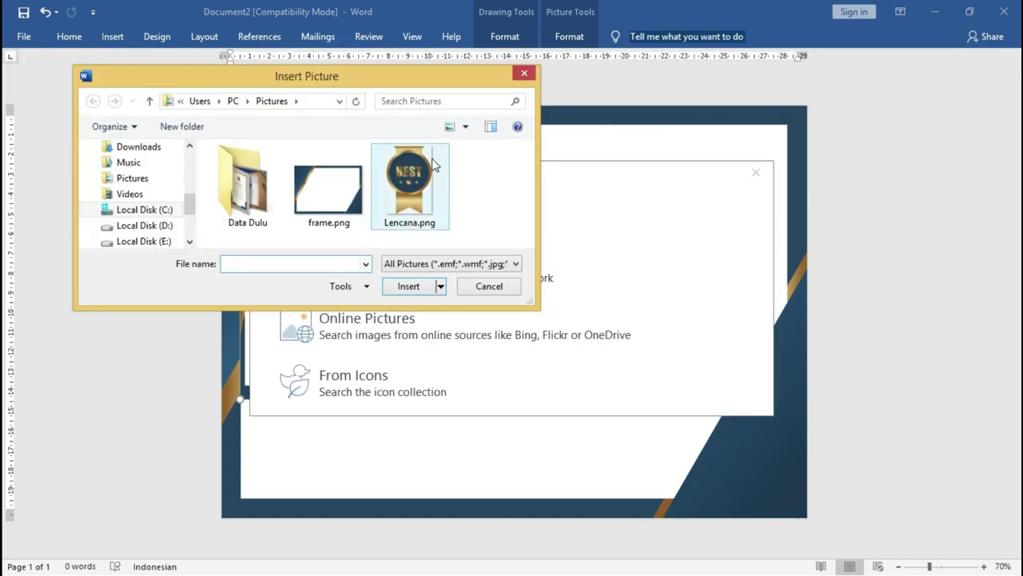
left_click_drag(407, 84, 480, 74)
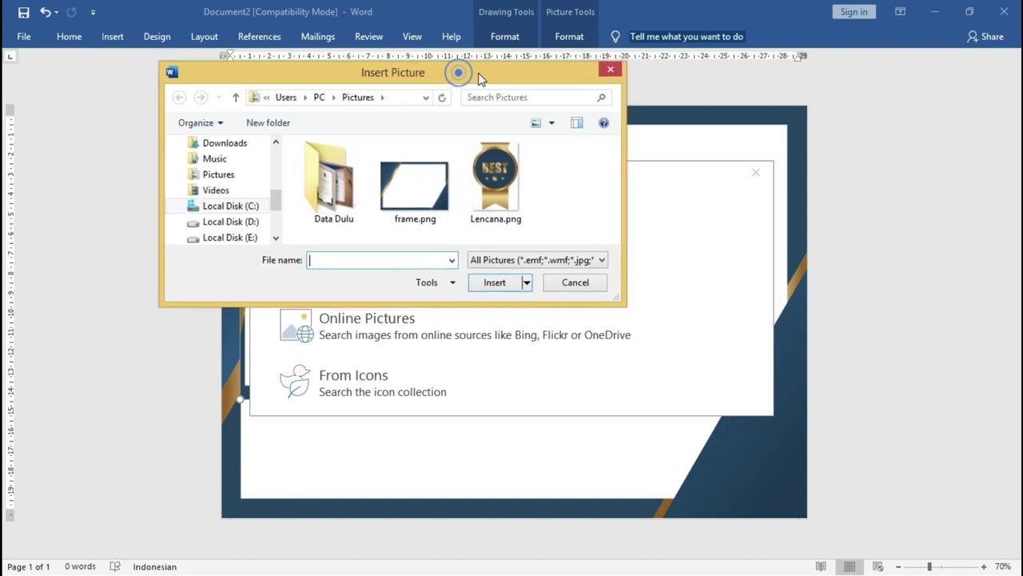
left_click(485, 183)
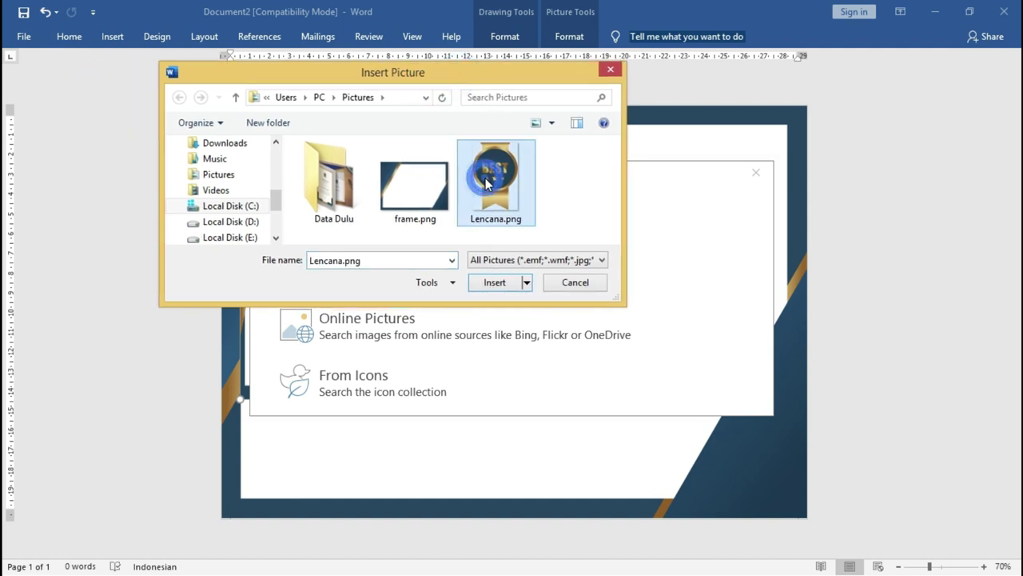
left_click(494, 282)
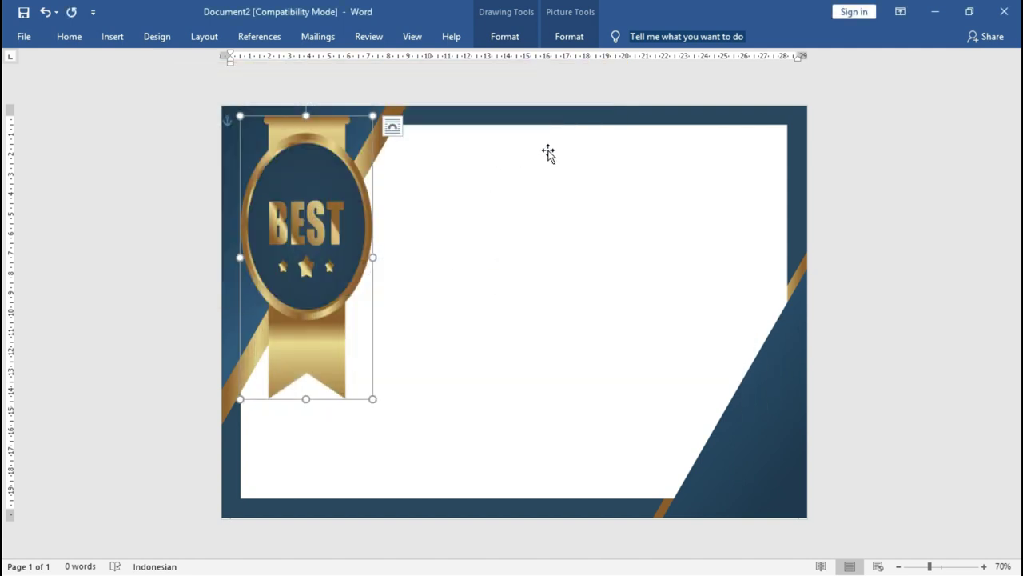
left_click(563, 40)
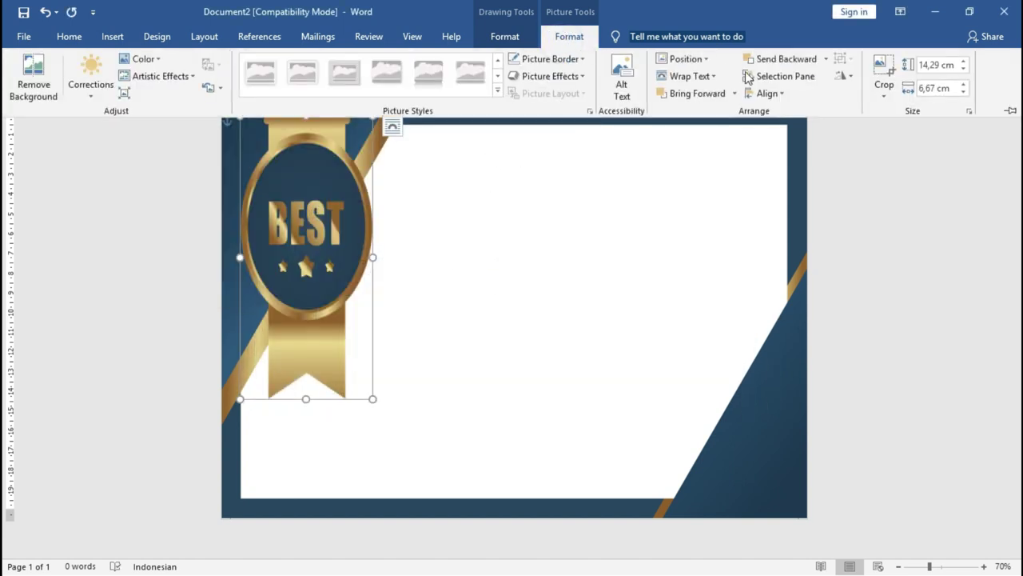
left_click(882, 98)
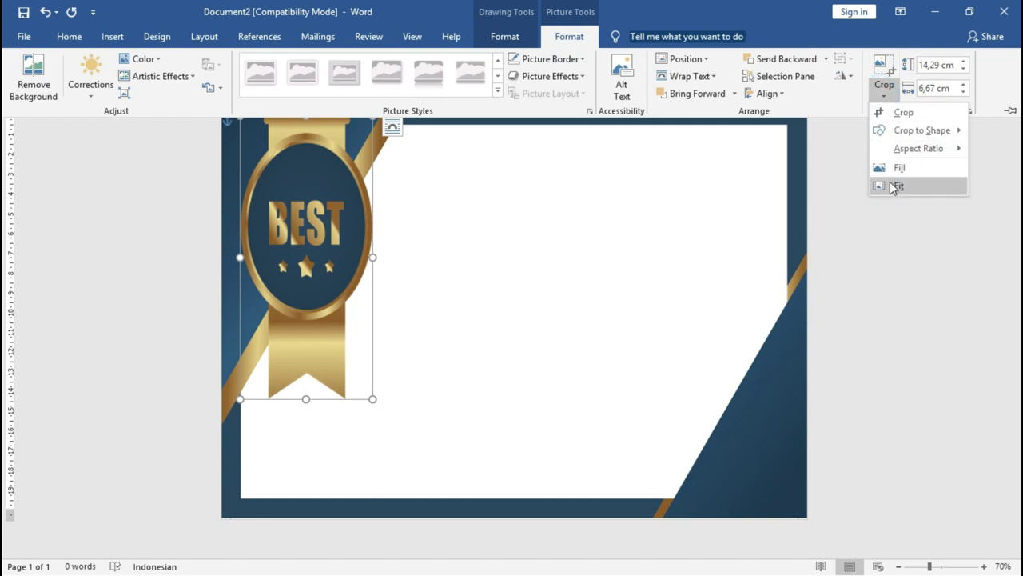
left_click(890, 183)
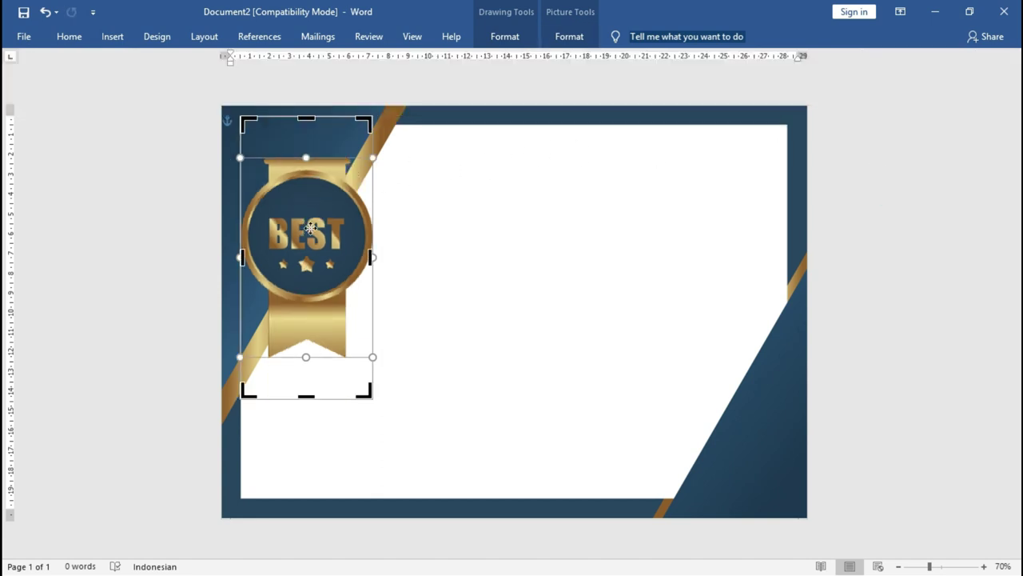
left_click(459, 188)
Resize and position the BEST badge in the upper-left blue corner.
left_click(313, 224)
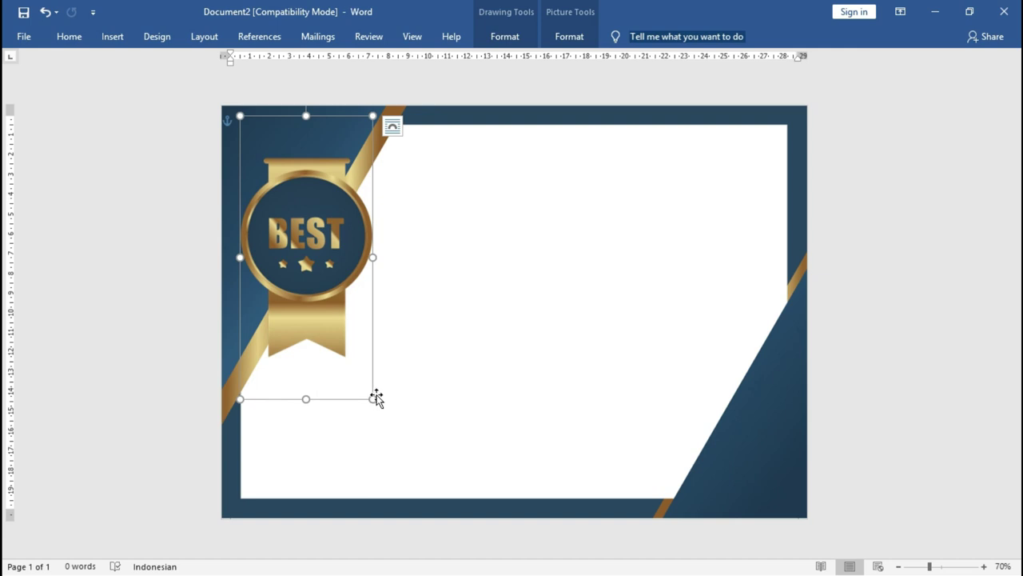
mouse_move(374, 398)
left_mouse_down()
mouse_move(320, 289)
mouse_move(341, 333)
left_mouse_up()
left_click_drag(297, 208, 287, 180)
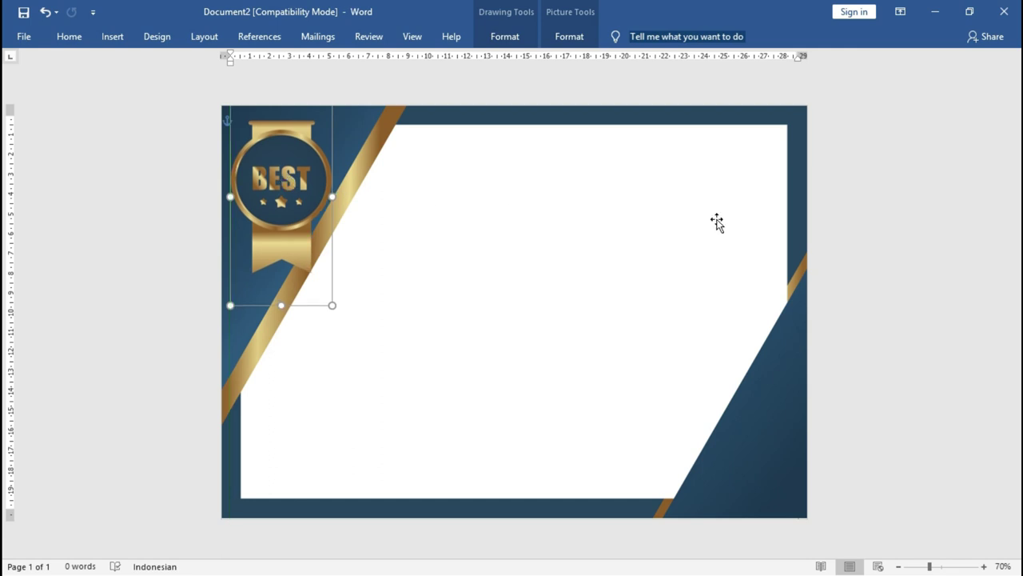
left_click(903, 161)
left_click_drag(303, 160, 309, 174)
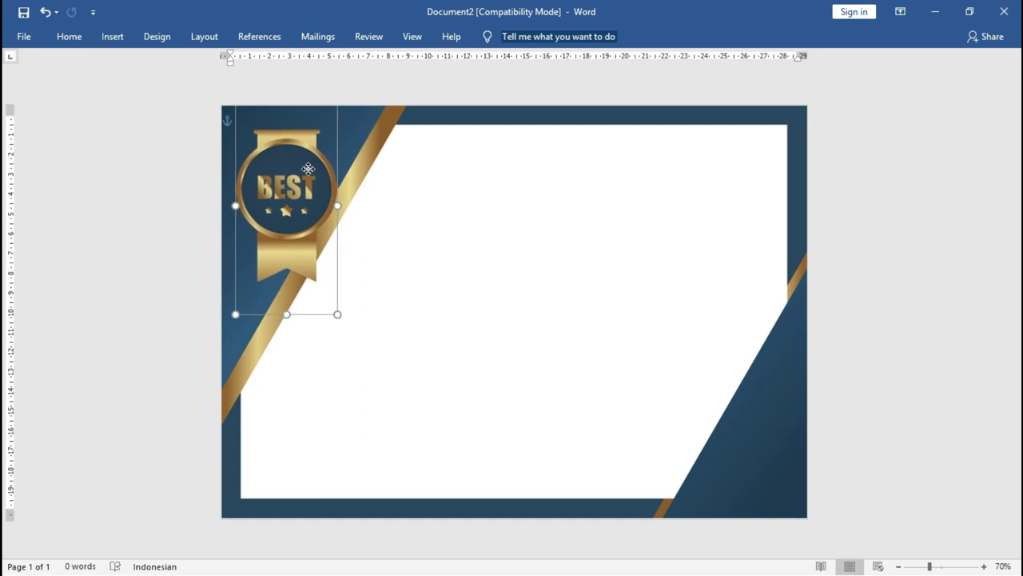
left_click_drag(336, 314, 305, 255)
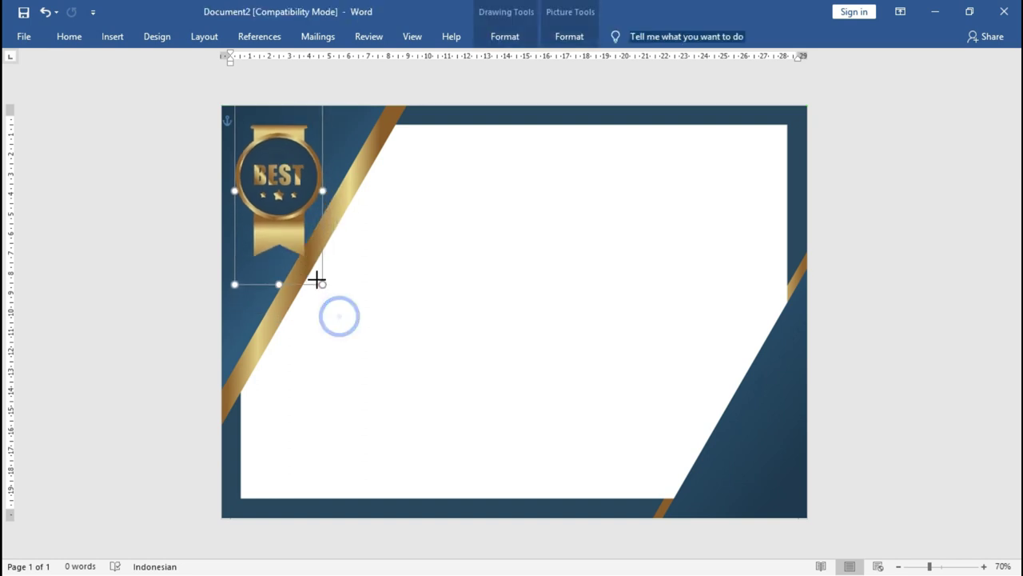
left_click_drag(285, 187, 282, 204)
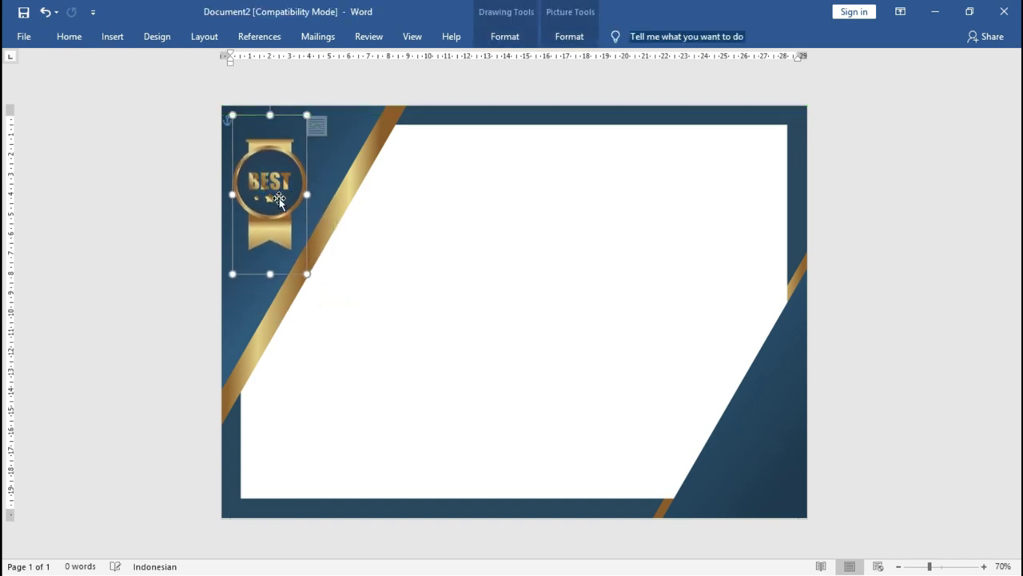
left_click(858, 127)
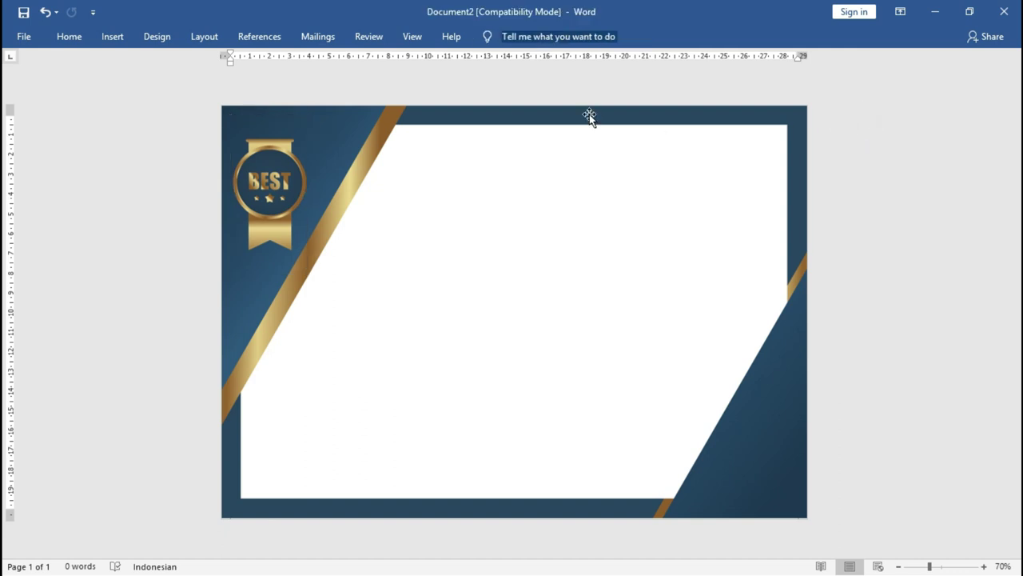
Draw a large text box over the white area right of the badge.
left_click(113, 37)
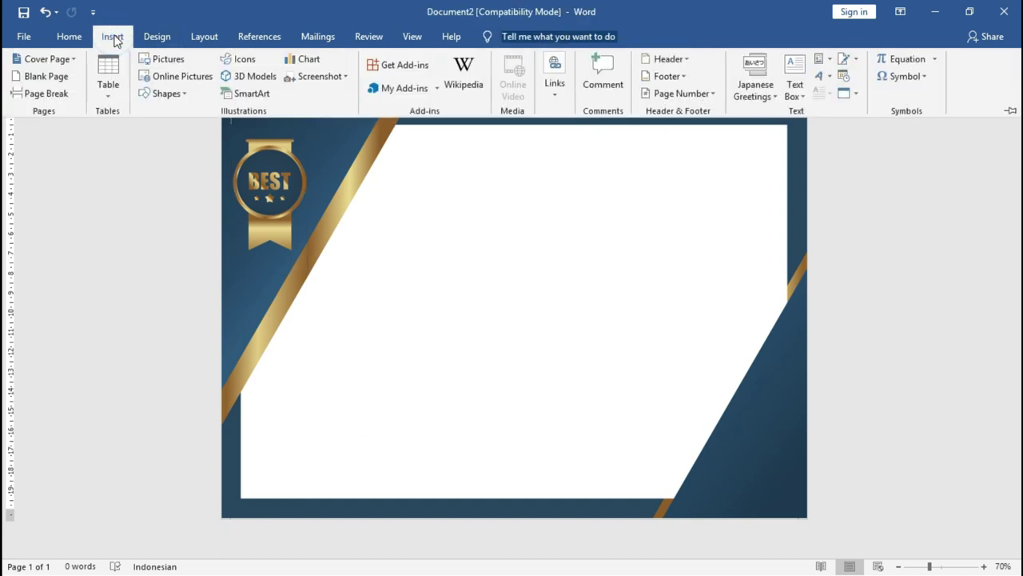
left_click(183, 96)
left_click(147, 128)
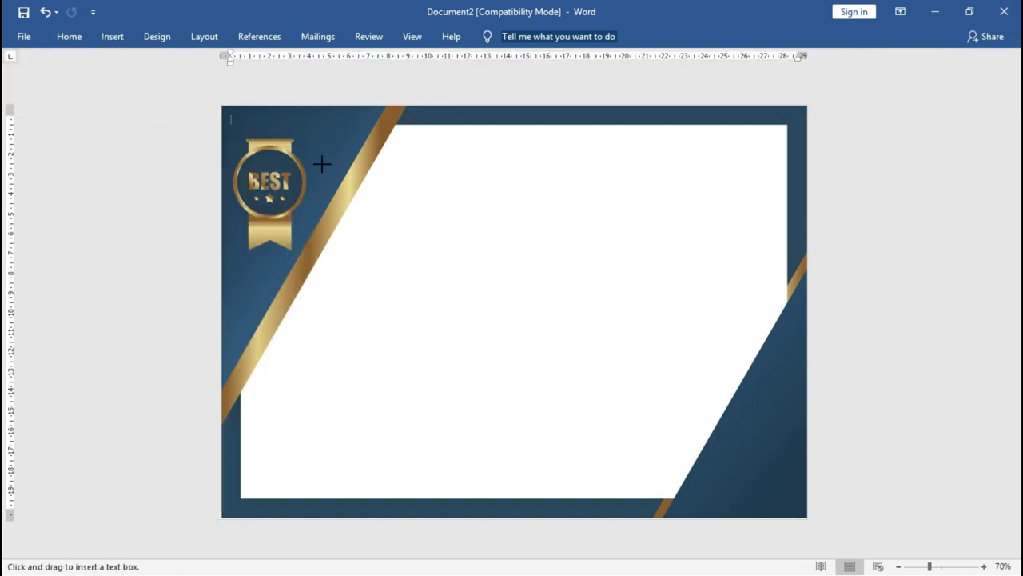
left_click_drag(351, 143, 791, 503)
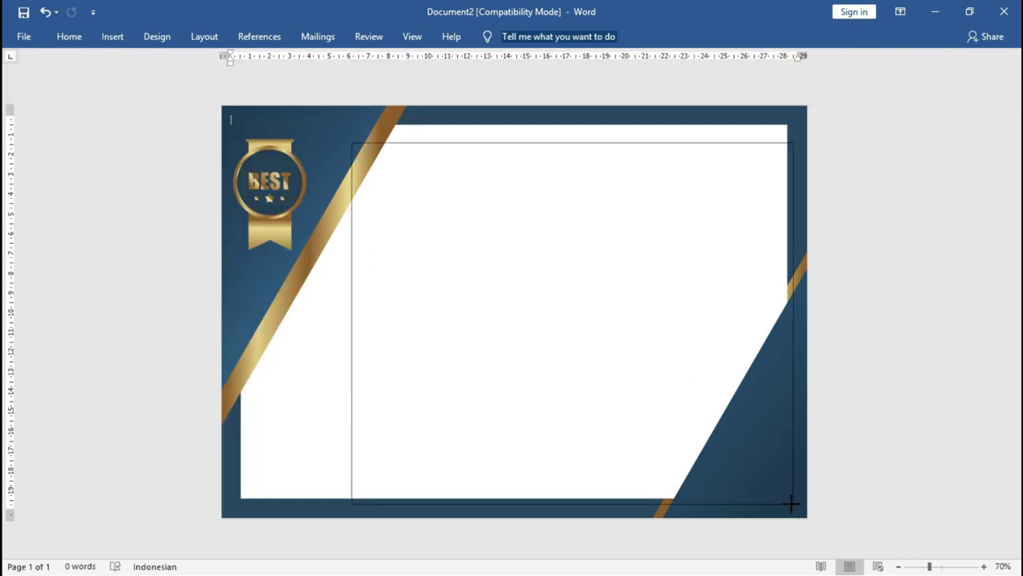
left_click_drag(379, 147, 371, 135)
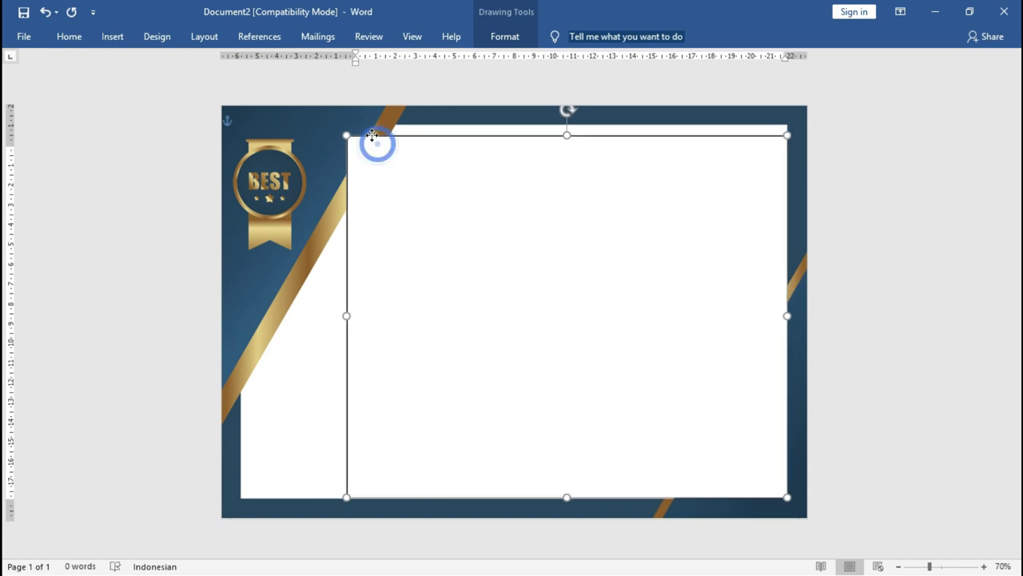
Give the text box No Fill and No Outline so the frame shows through.
left_click(516, 37)
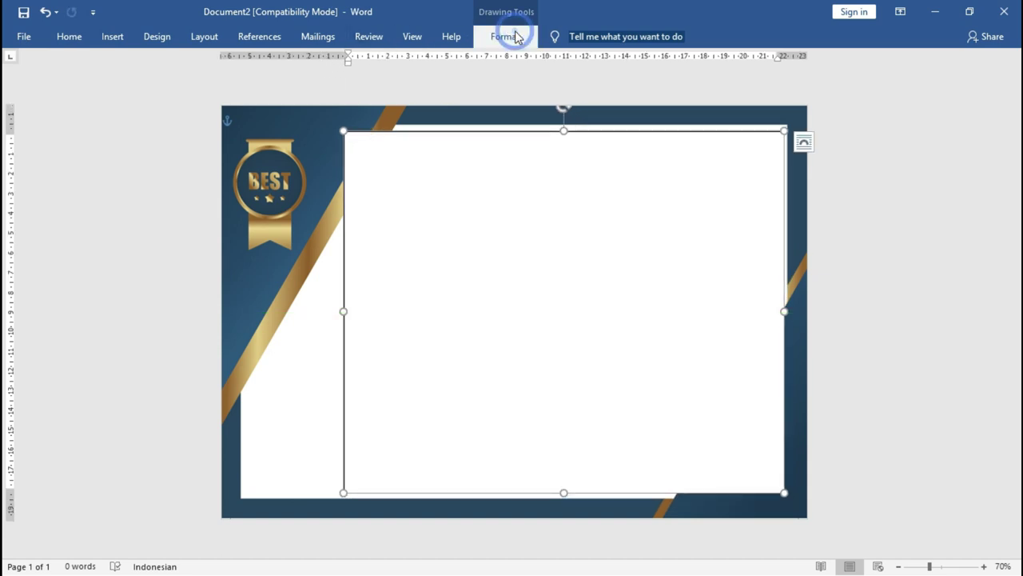
left_click(346, 58)
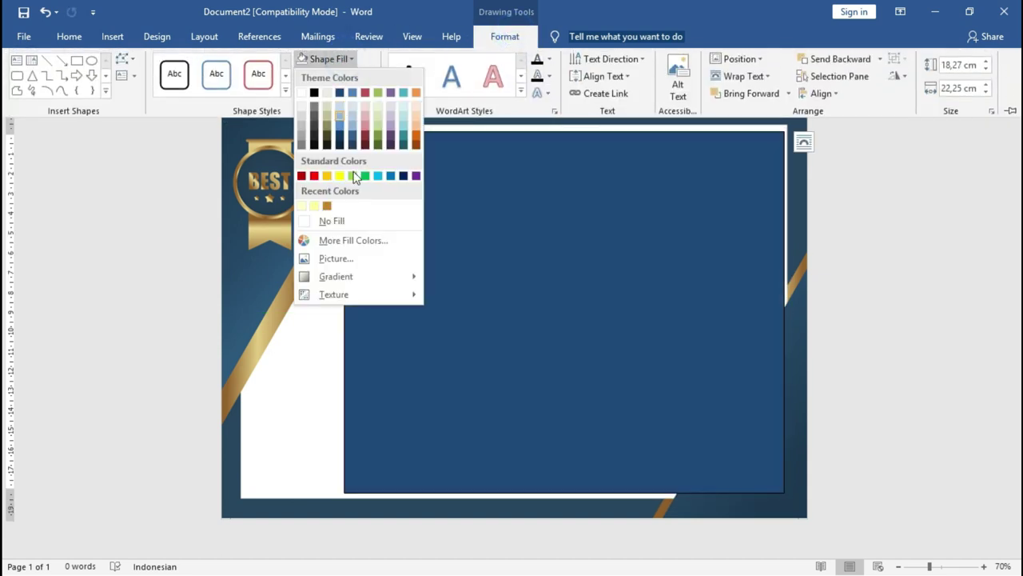
left_click(357, 221)
left_click(345, 76)
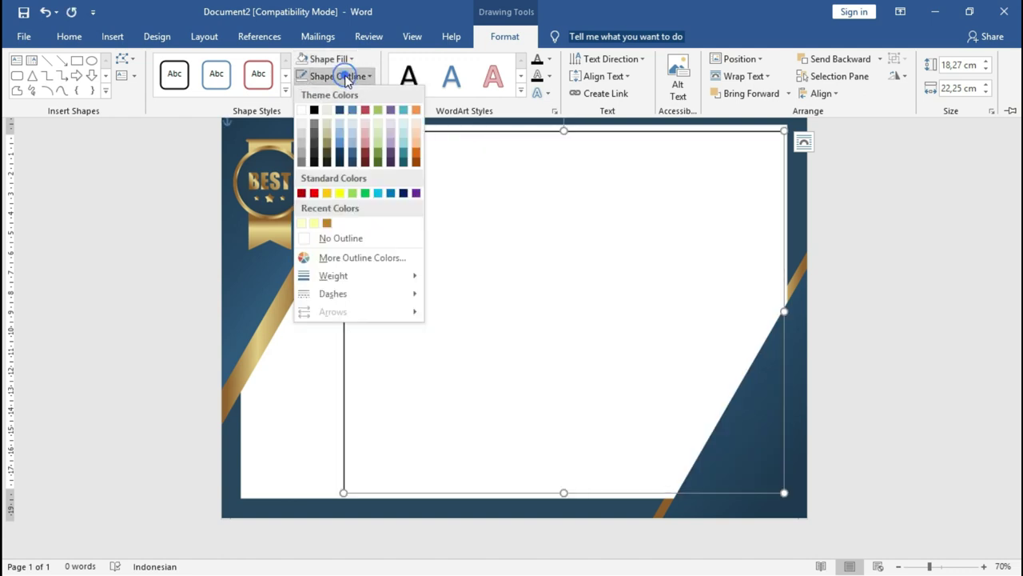
left_click(333, 240)
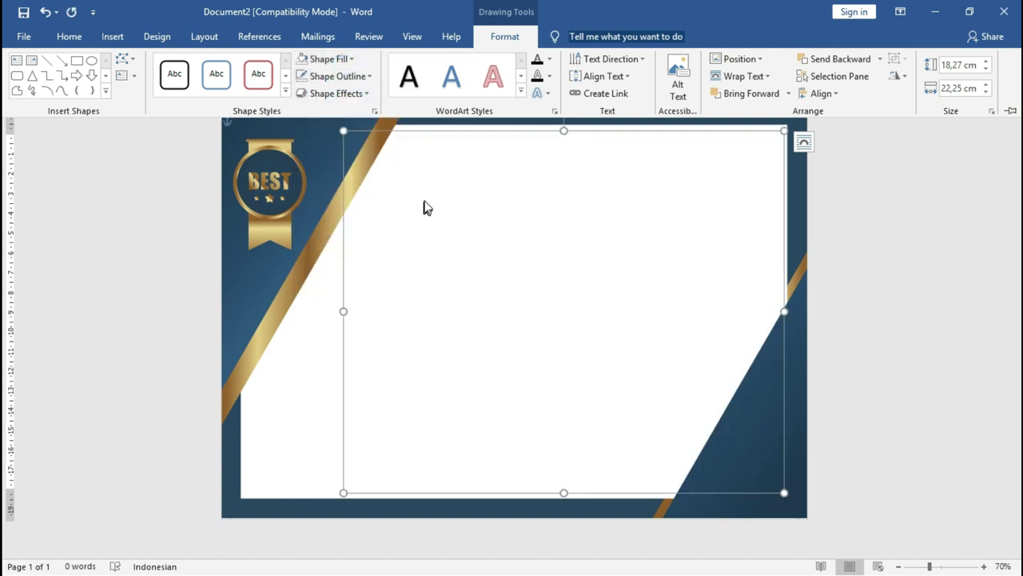
left_click(423, 196)
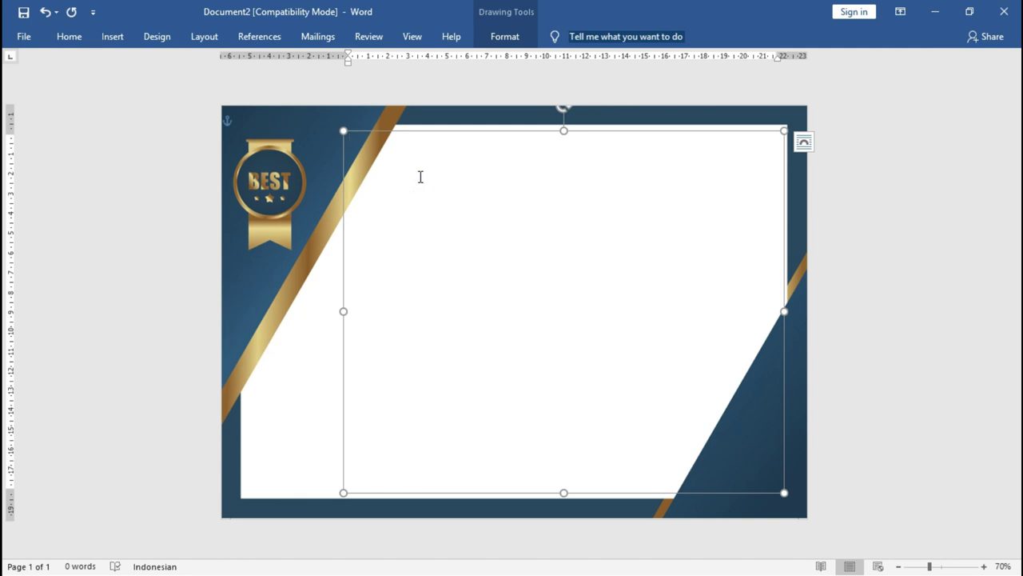
Copy the certificate wording from Notepad, then minimize Notepad to return to Word.
key("alt+Tab")
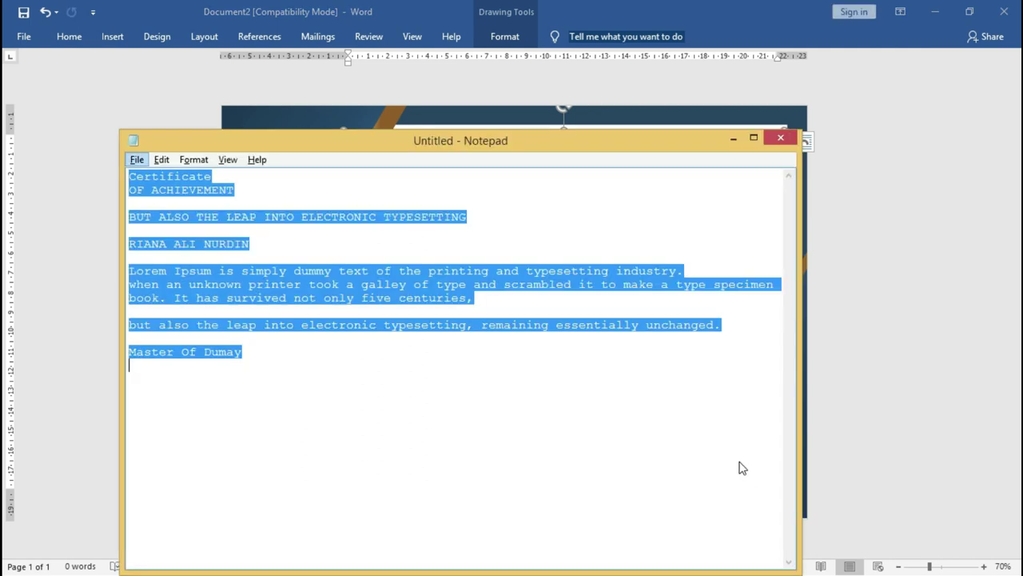
mouse_move(559, 148)
left_mouse_down()
mouse_move(704, 172)
mouse_move(489, 96)
left_mouse_up()
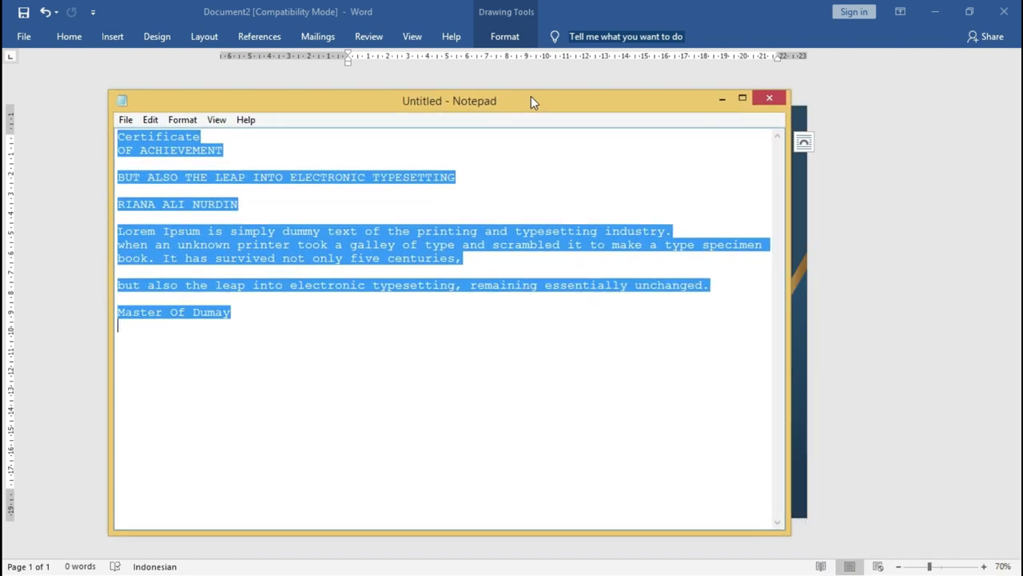
right_click(362, 215)
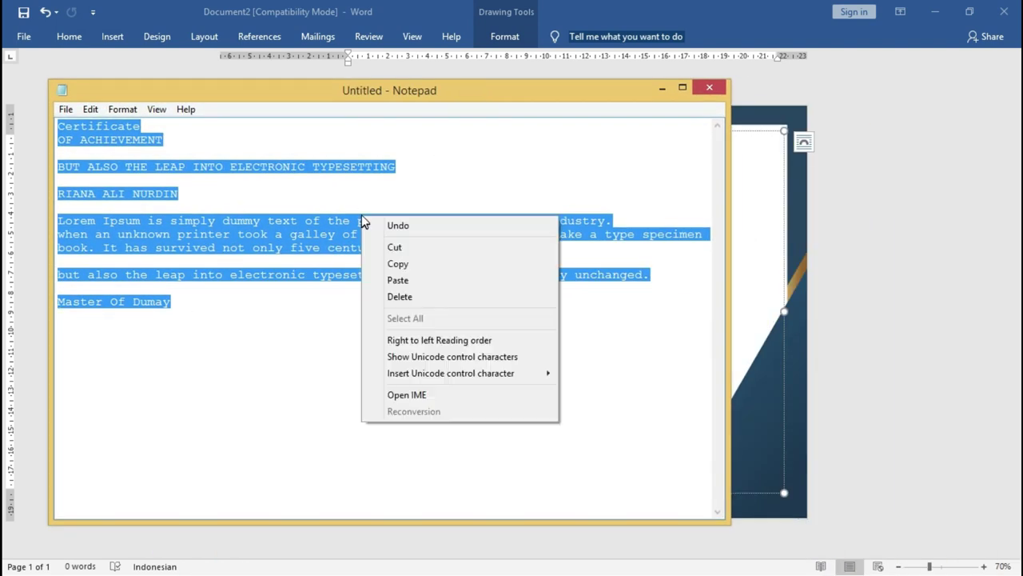
left_click(396, 265)
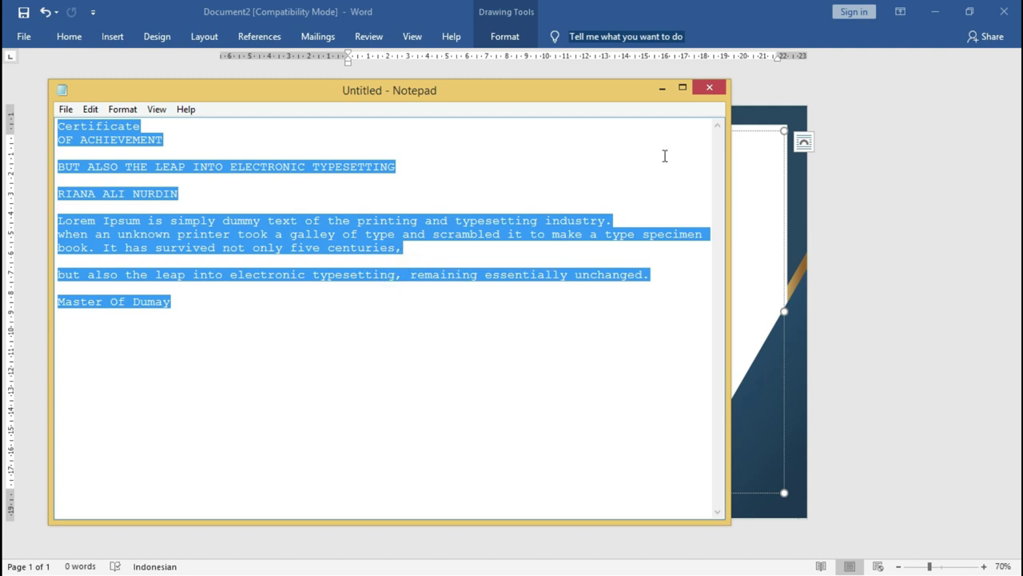
left_click(661, 87)
Paste the certificate wording into the empty text box and enlarge it two font sizes.
left_click(569, 248)
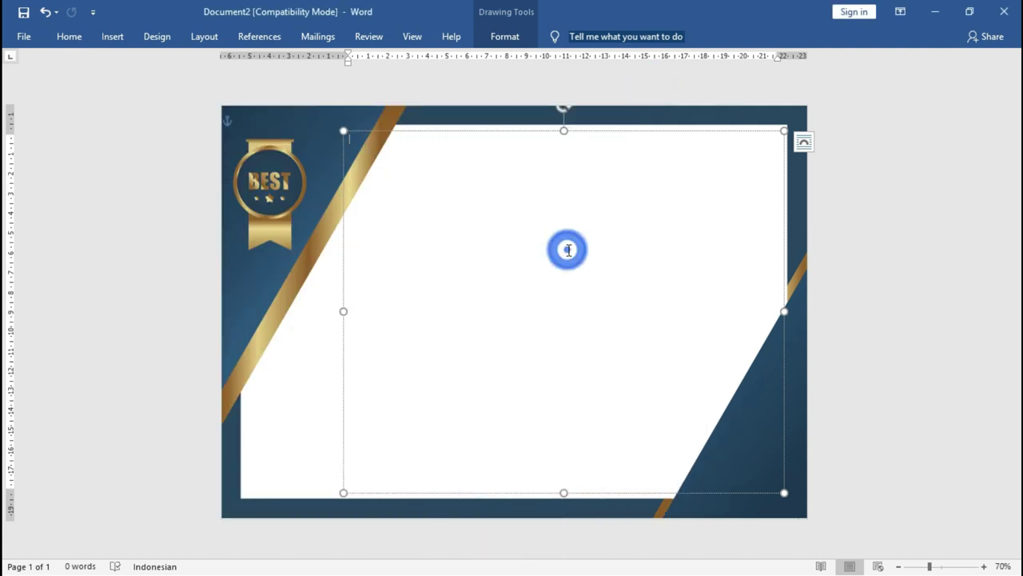
key("ctrl+v")
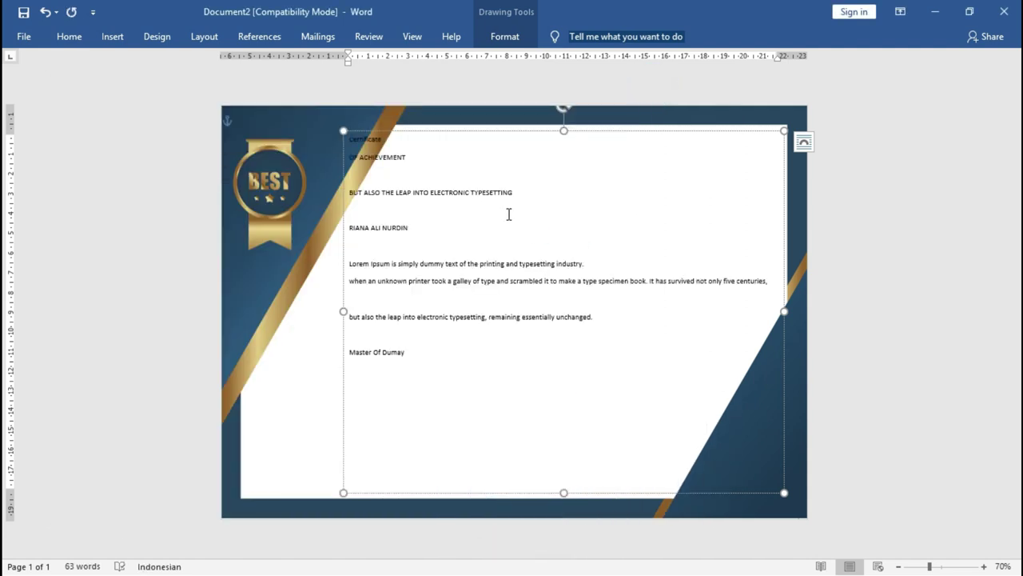
key("ctrl+a")
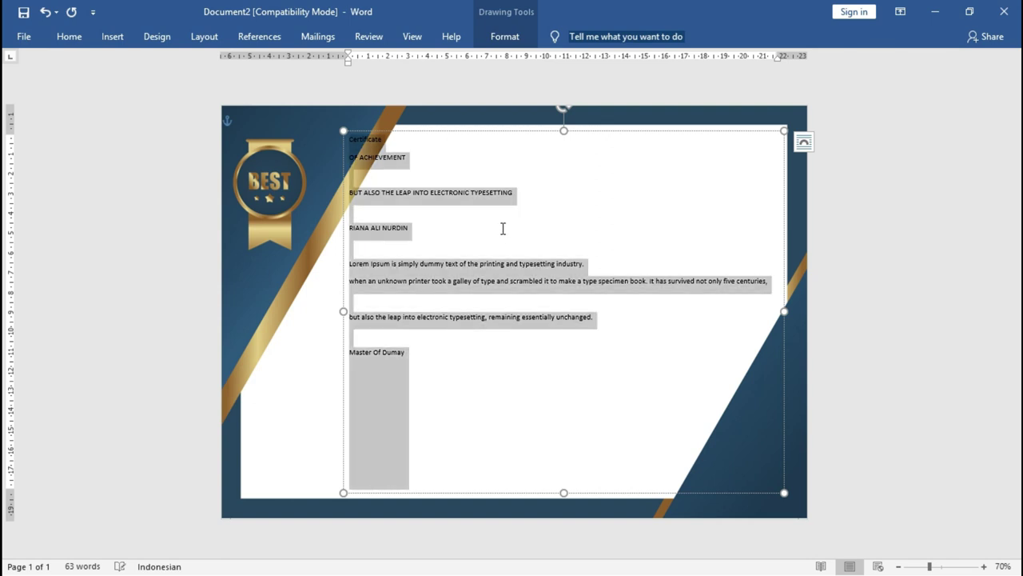
key("ctrl+bracketright")
key("ctrl+bracketright")
key("ctrl+bracketright")
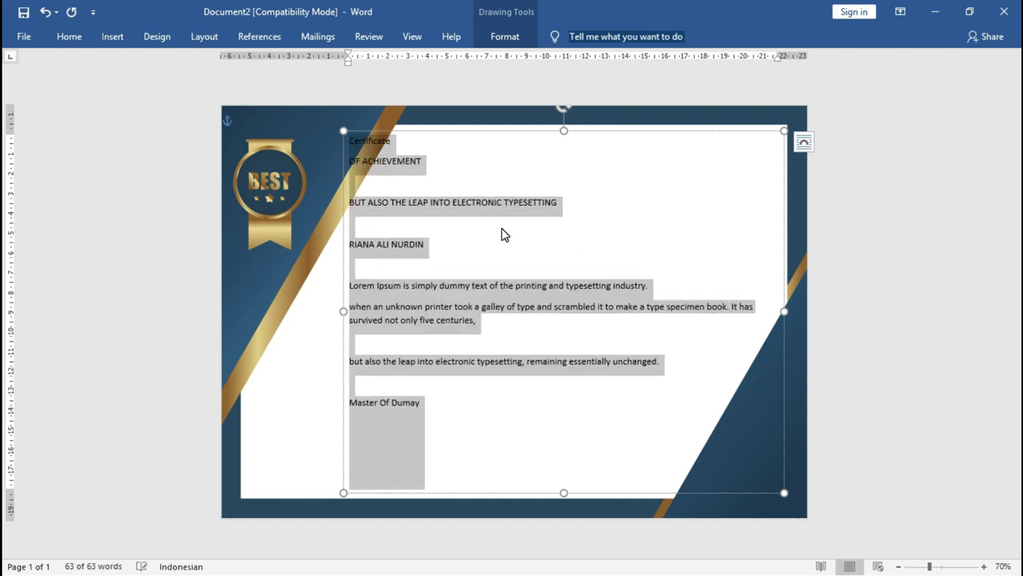
key("ctrl+bracketright")
key("ctrl+bracketright")
key("ctrl+bracketright")
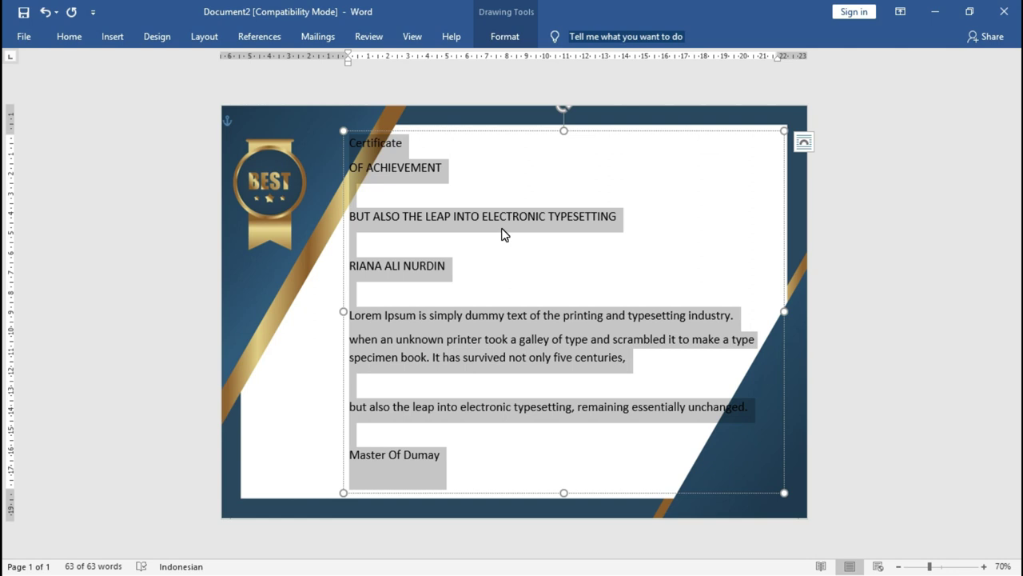
Delete the blank lines above the recipient name, above Lorem Ipsum and under OF ACHIEVEMENT.
left_click(508, 238)
left_click(411, 231)
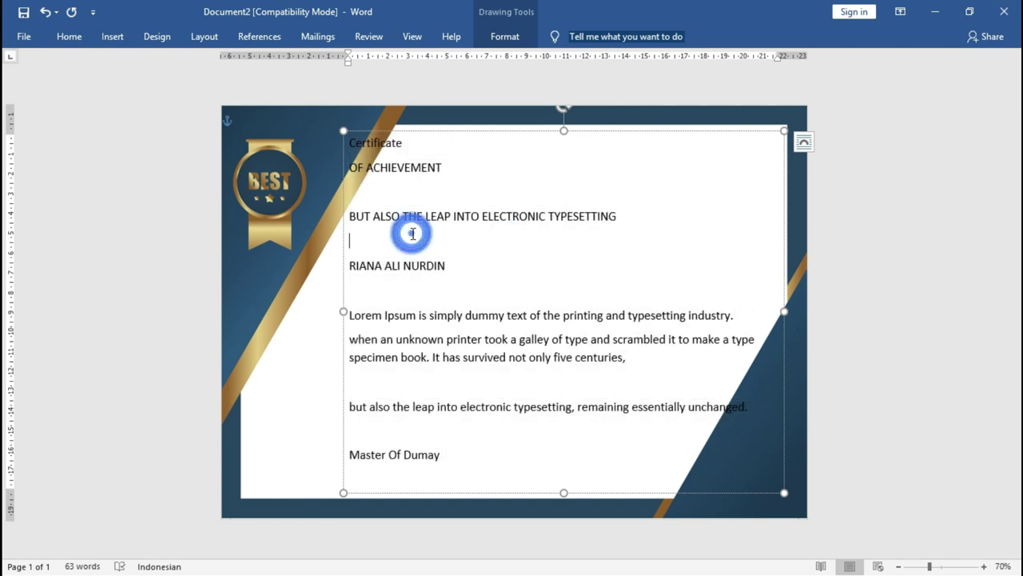
key("Delete")
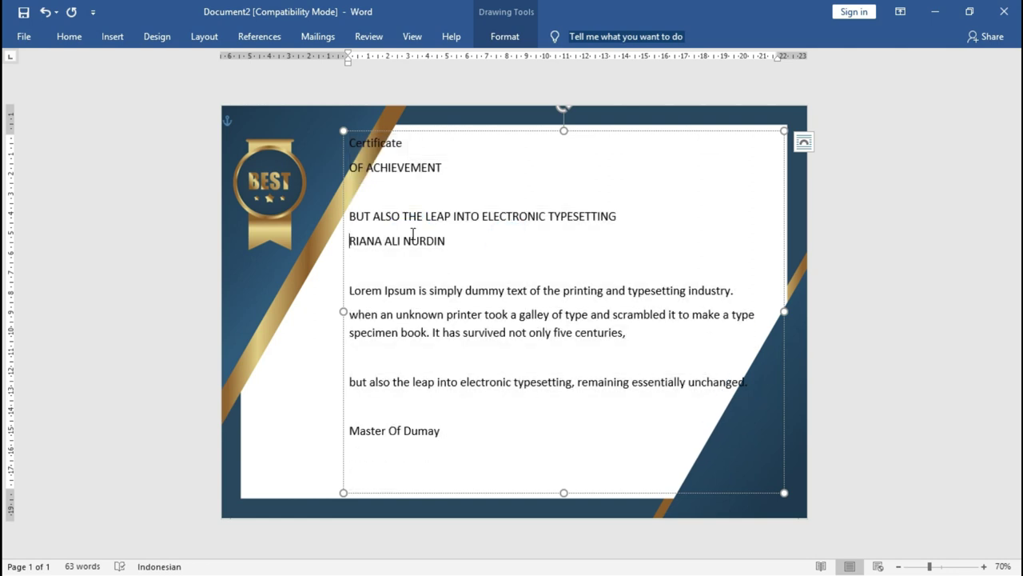
left_click(390, 262)
key("Delete")
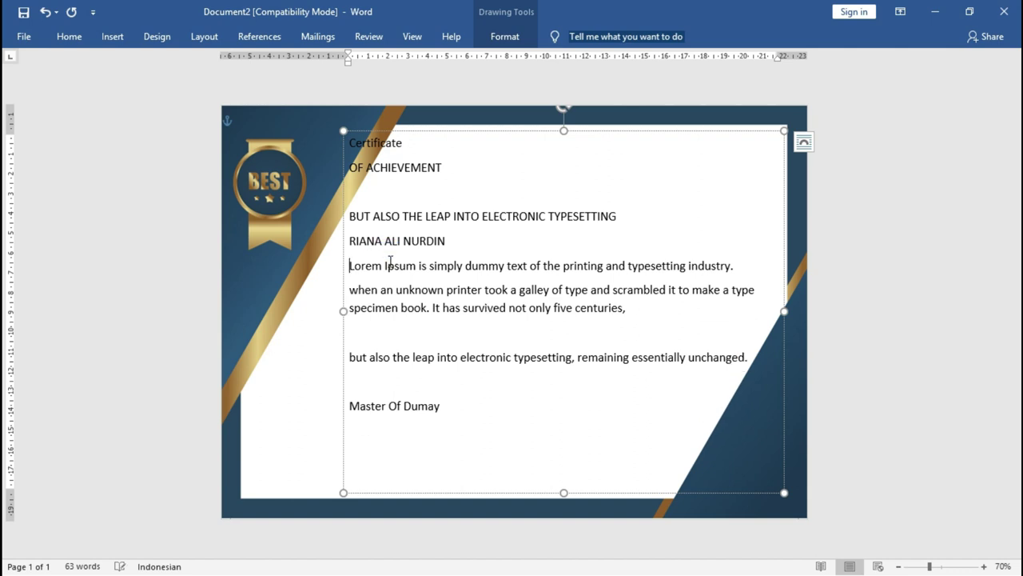
left_click(414, 191)
key("Delete")
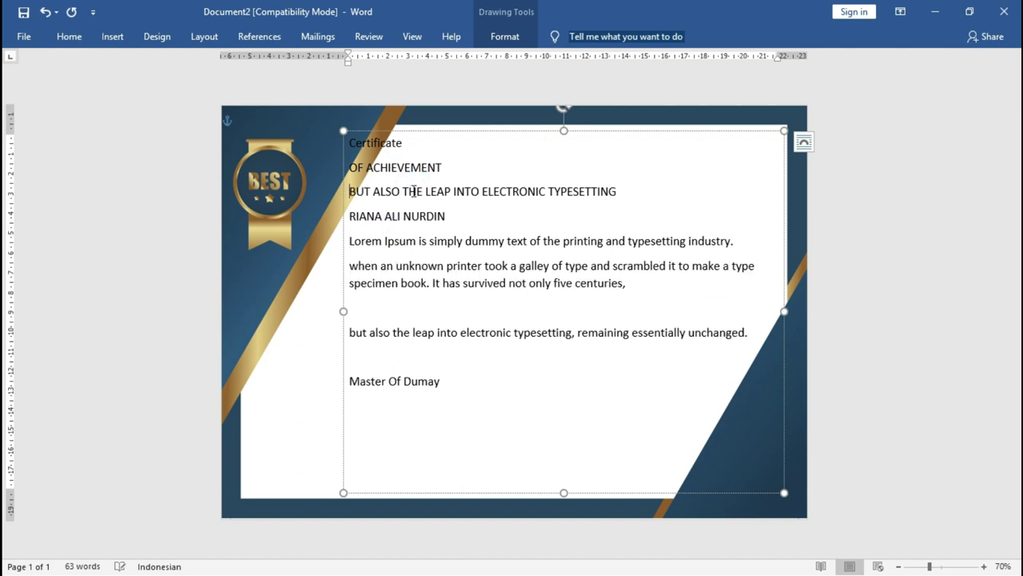
Enlarge the Certificate heading by two font sizes.
double_click(418, 140)
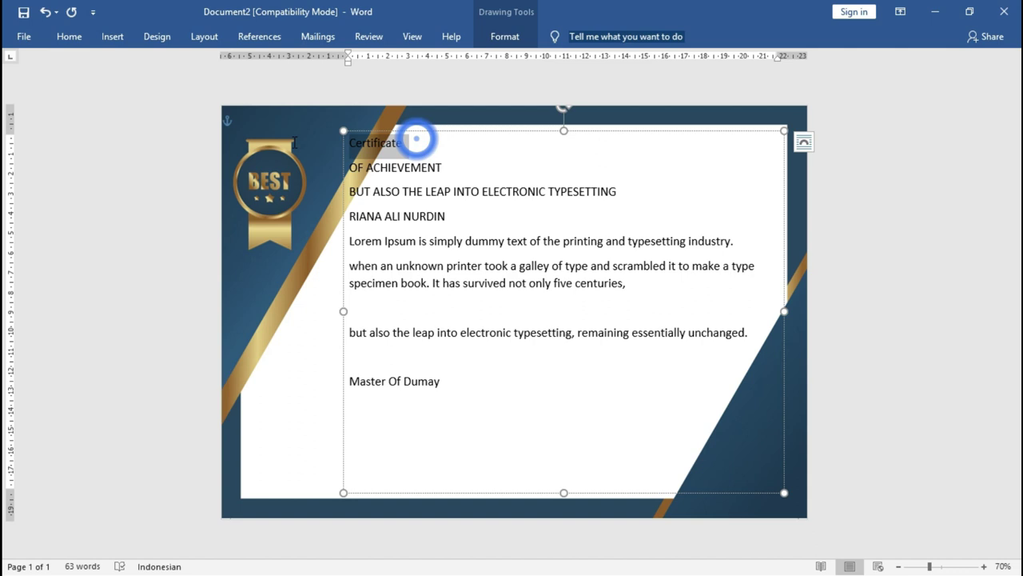
key("ctrl+shift+period")
key("ctrl+shift+period")
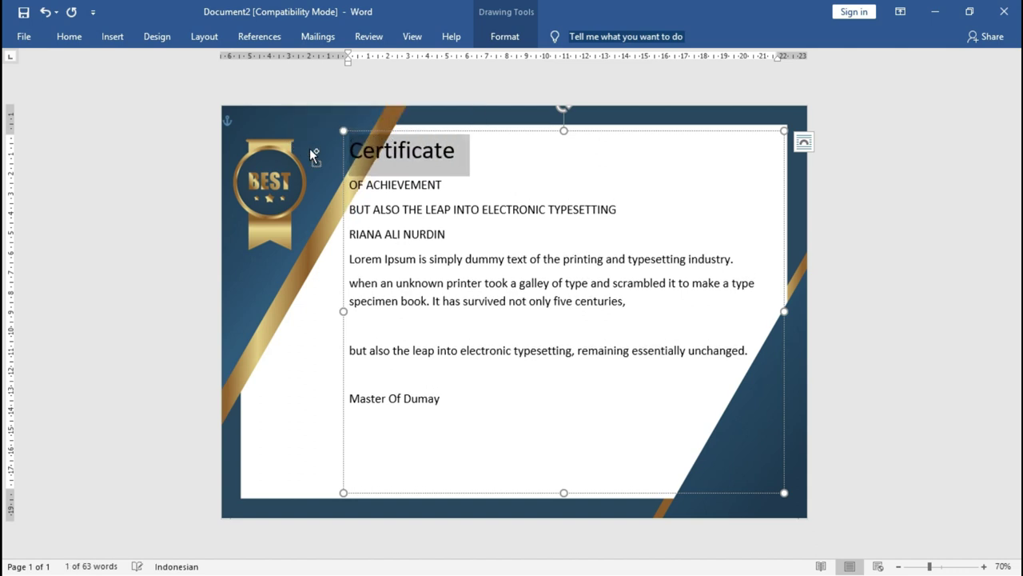
key("ctrl+shift+period")
key("ctrl+shift+period")
key("ctrl+shift+period")
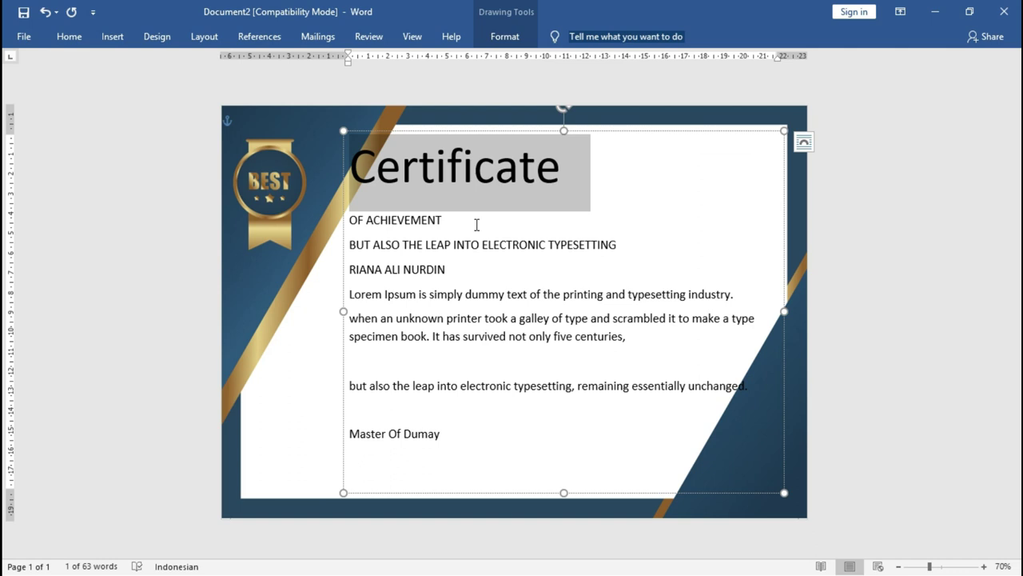
Centre the heading lines from Certificate through the recipient name.
key("ctrl+a")
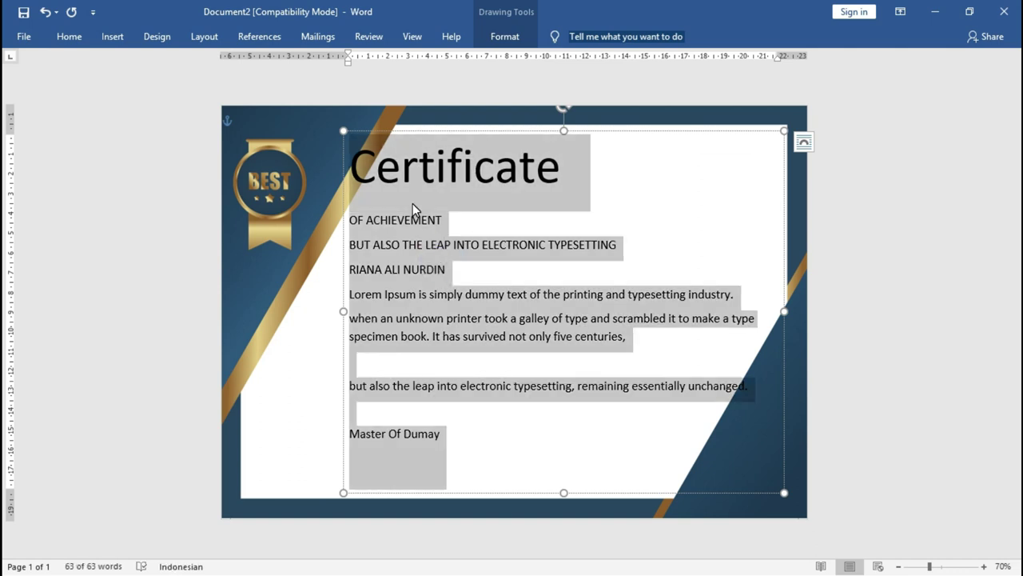
left_click(507, 272)
key("ctrl+shift+Home")
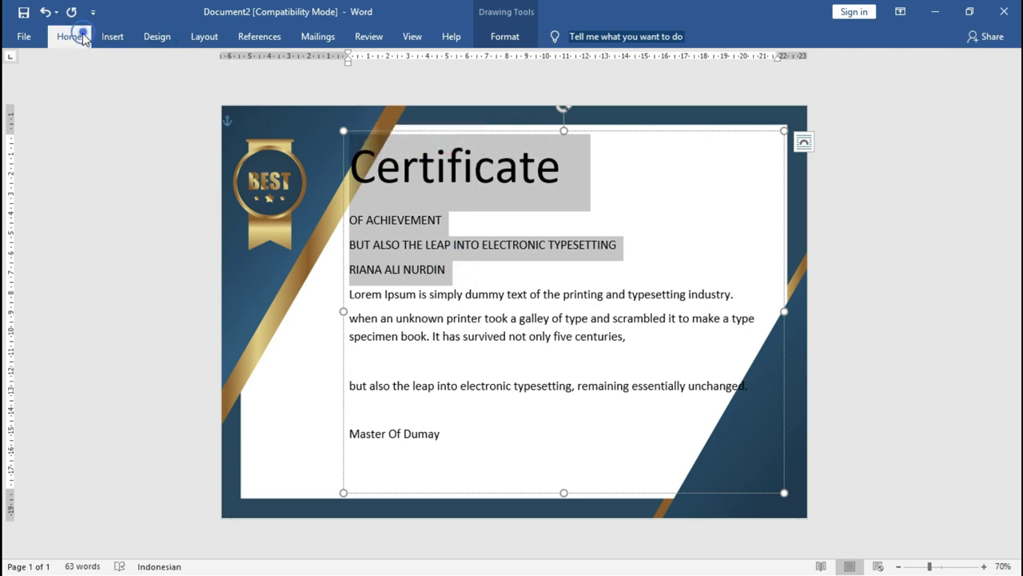
left_click(69, 36)
left_click(393, 89)
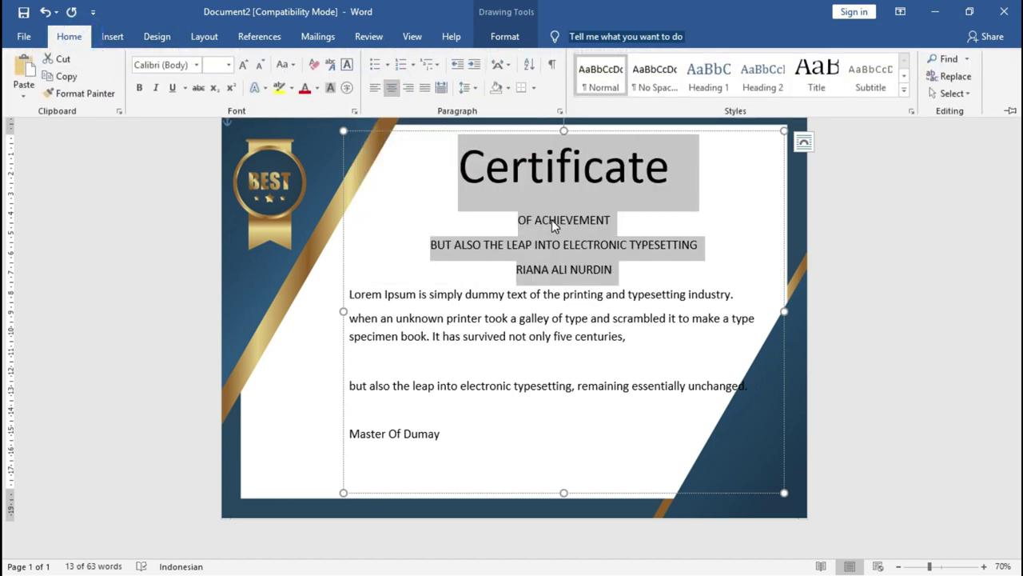
left_click(552, 220)
Set the word Certificate in the Srabi Script font.
left_click(485, 168)
left_click_drag(473, 171, 688, 162)
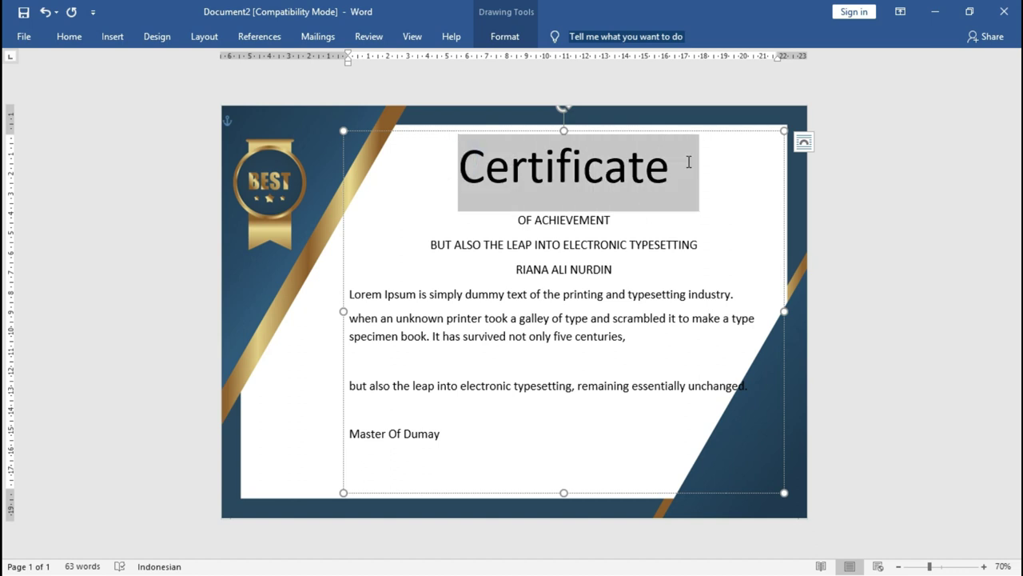
left_click(76, 38)
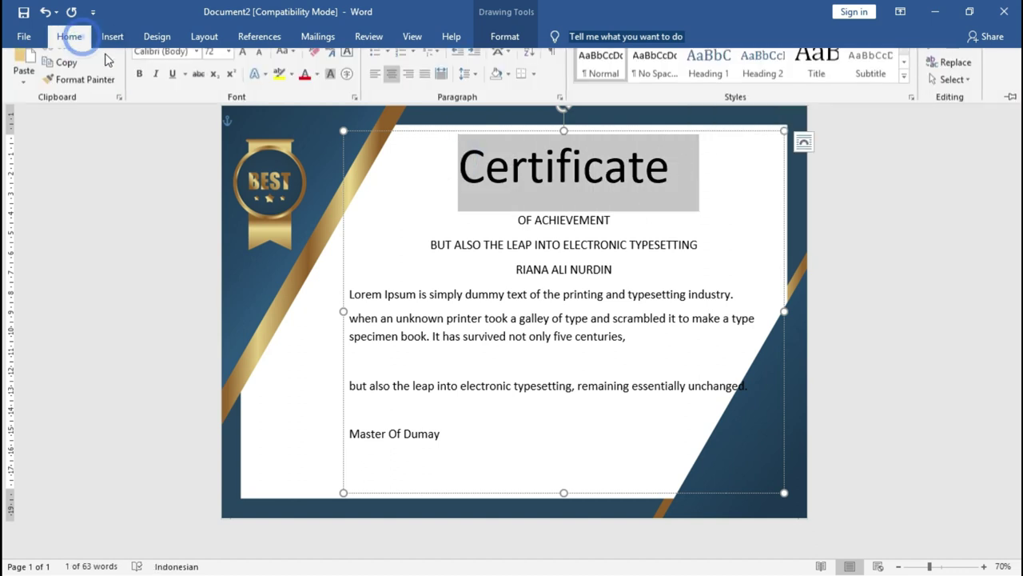
left_click(172, 68)
type("Srabi Script")
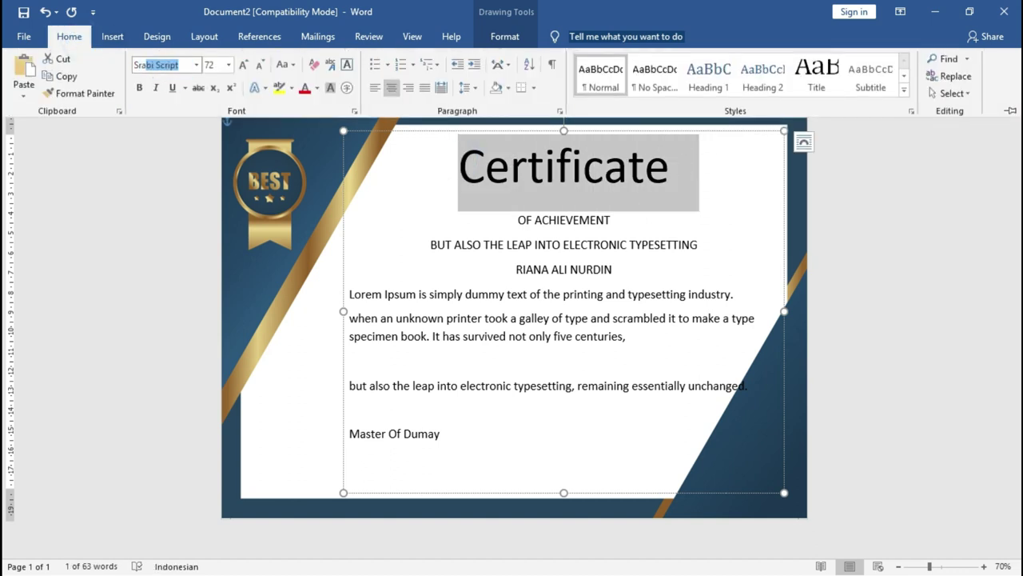
key("Return")
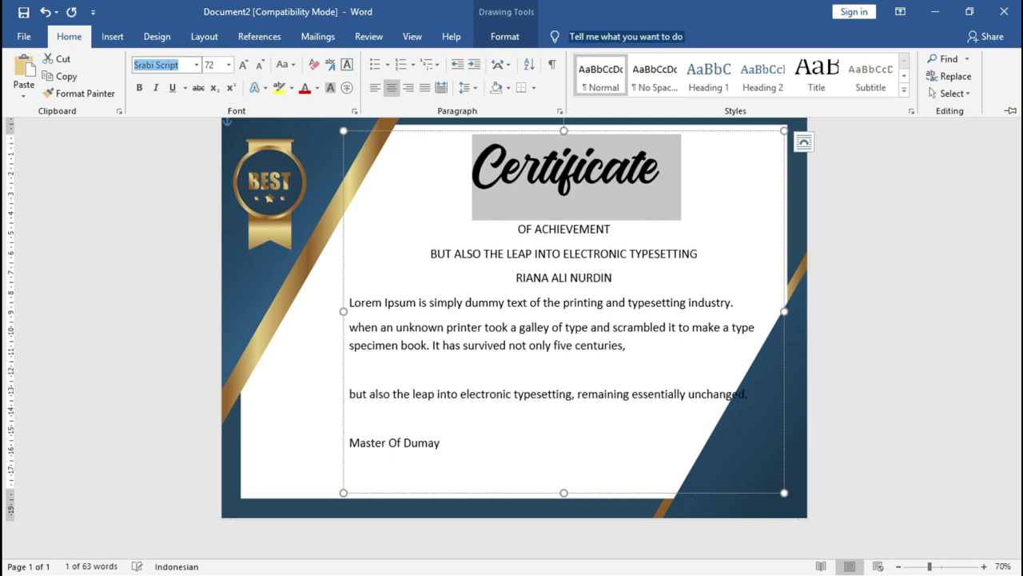
left_click(582, 141)
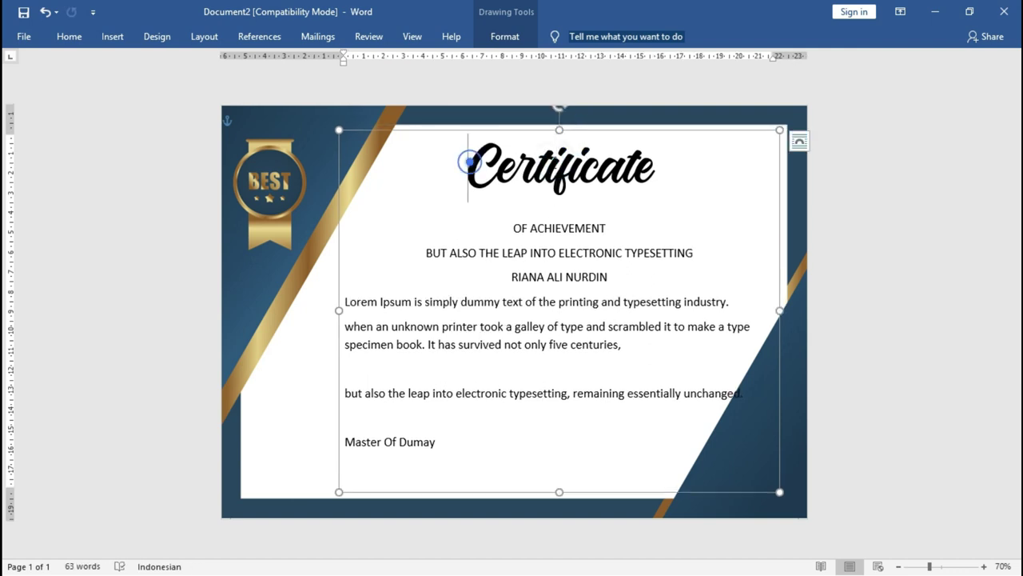
Narrow the text box slightly from its right edge so body lines wrap.
left_click_drag(467, 165, 668, 169)
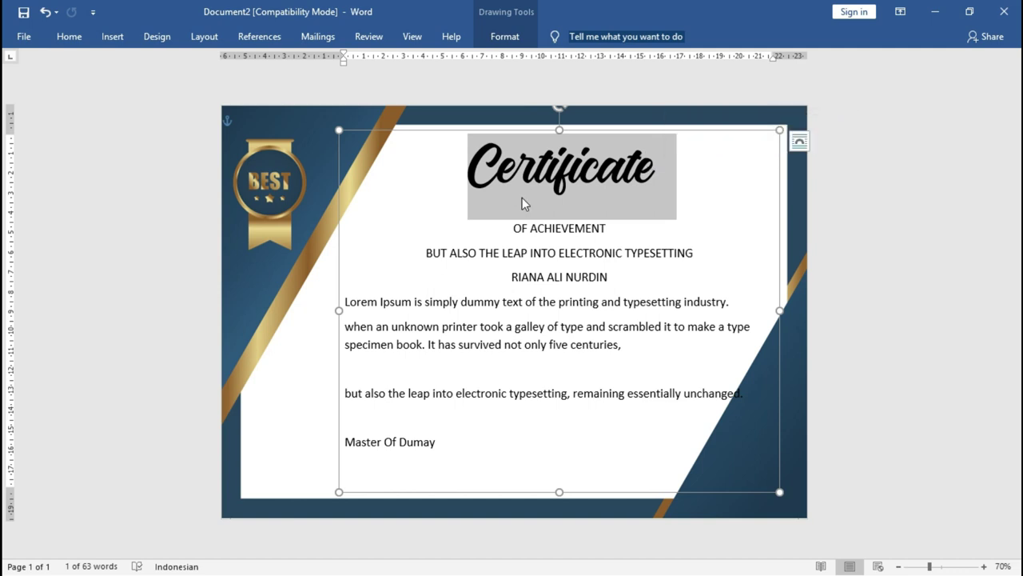
left_click_drag(780, 311, 739, 305)
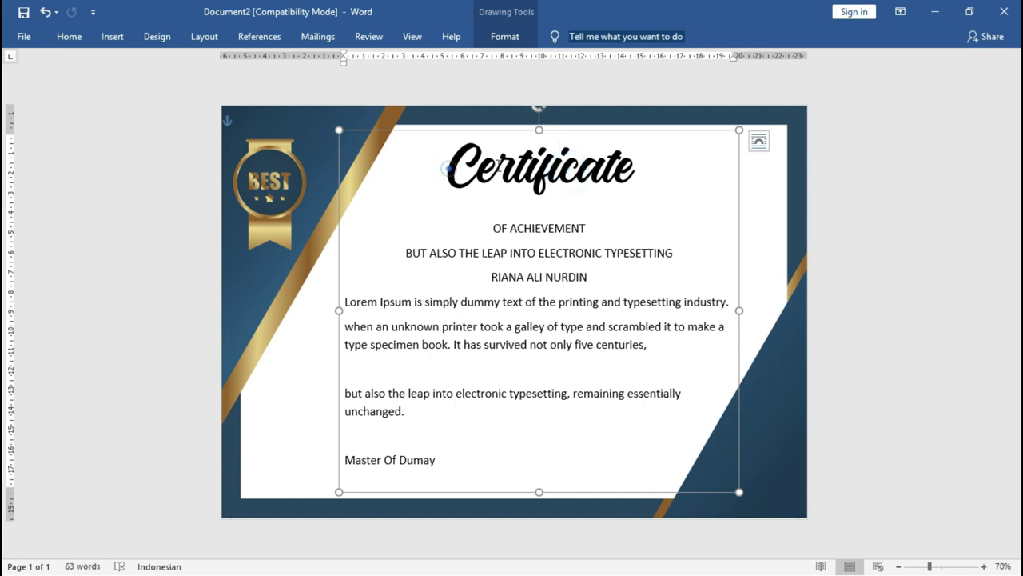
double_click(564, 168)
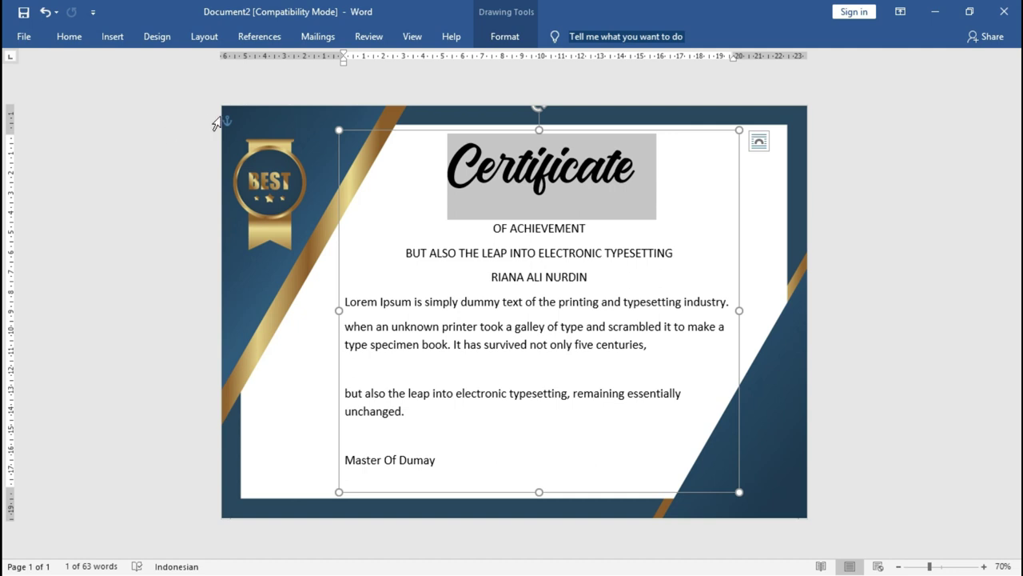
Reselect the word Certificate and open its Font Color choices.
left_click(536, 224)
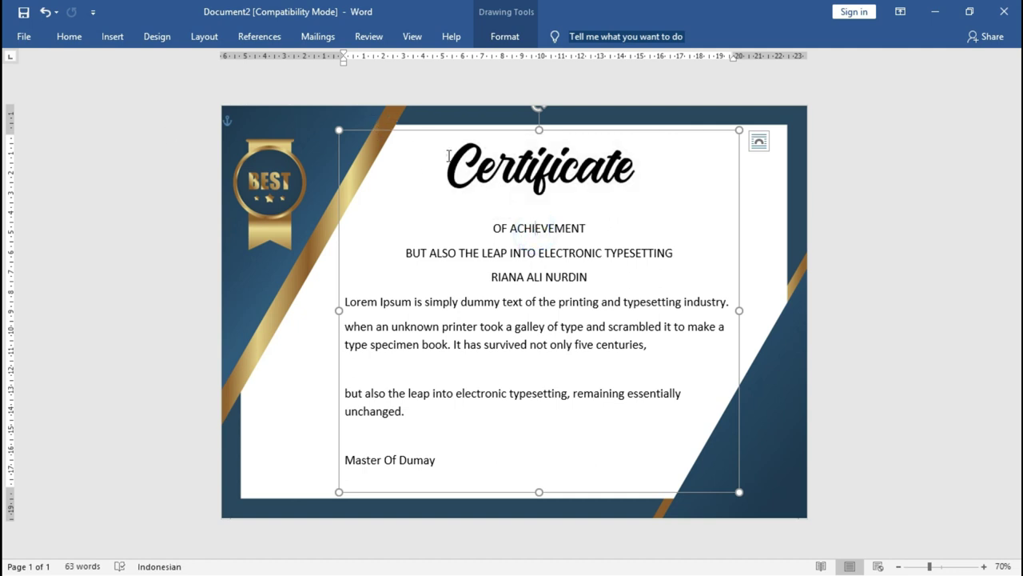
left_click_drag(448, 155, 637, 152)
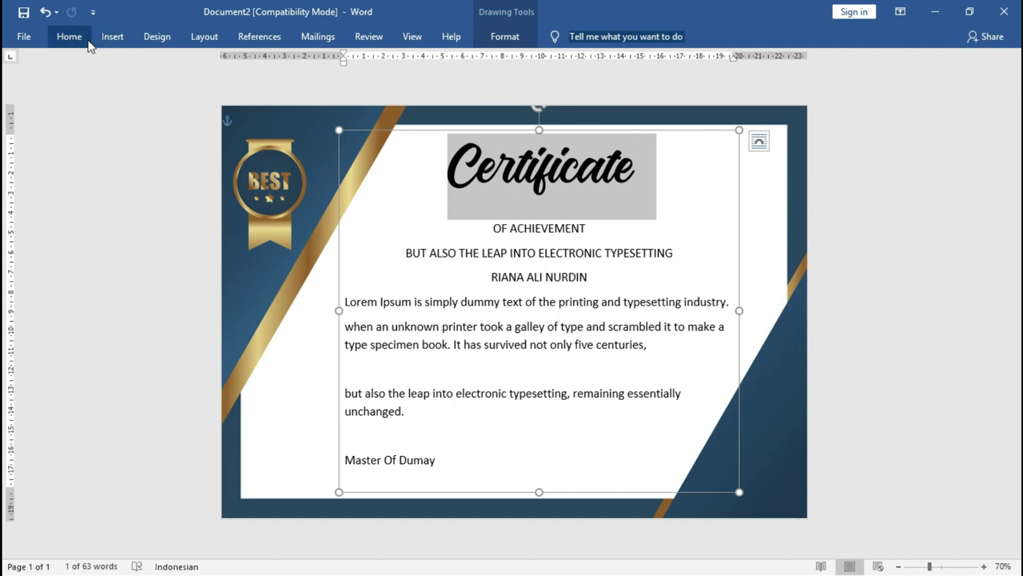
left_click(76, 37)
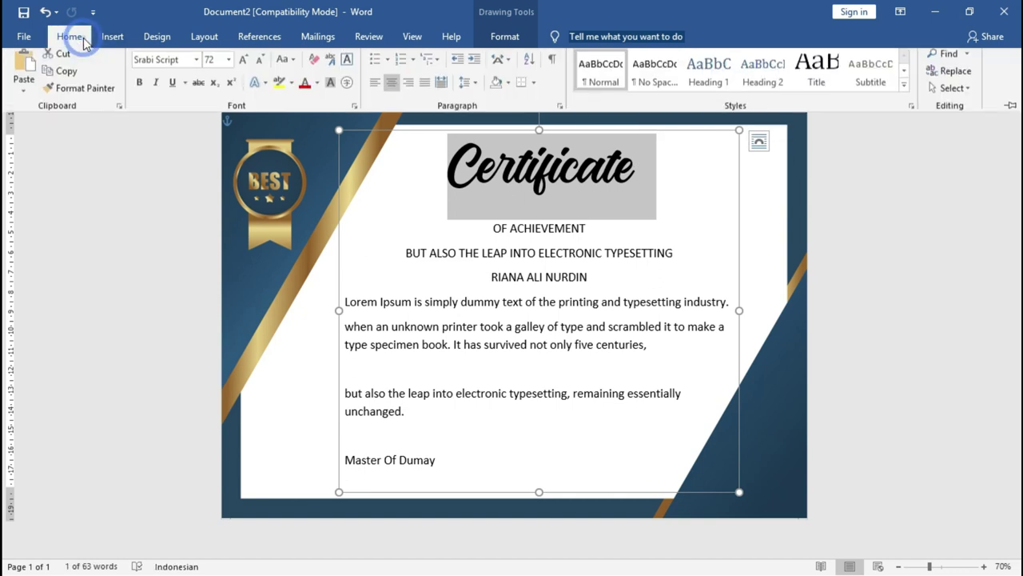
left_click(317, 88)
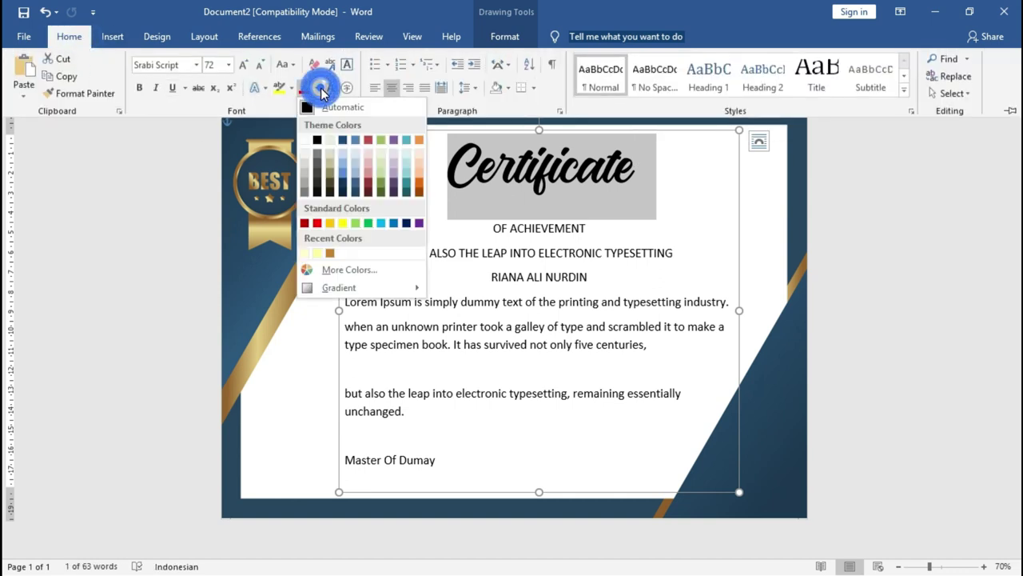
left_click(360, 288)
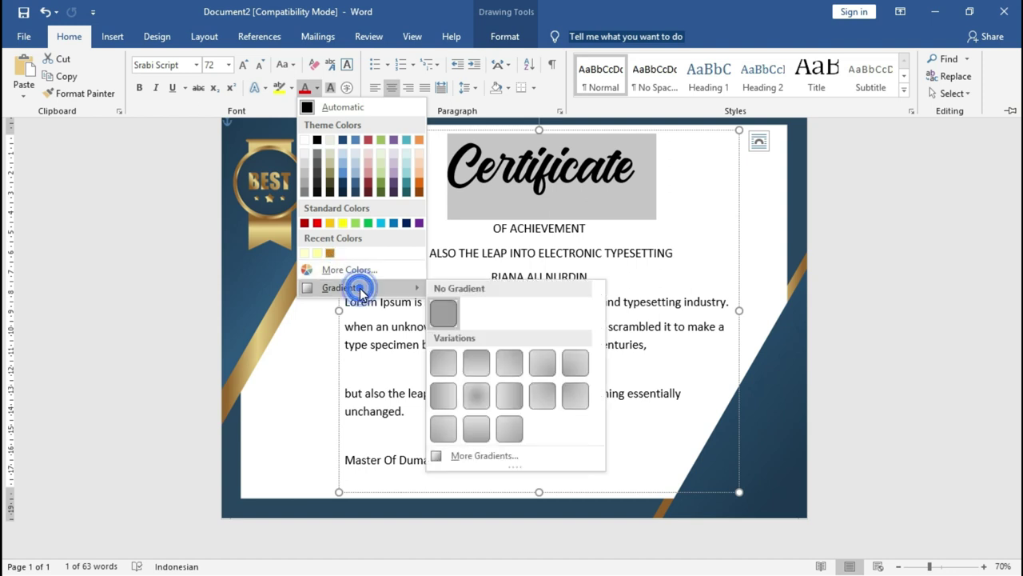
left_click(486, 455)
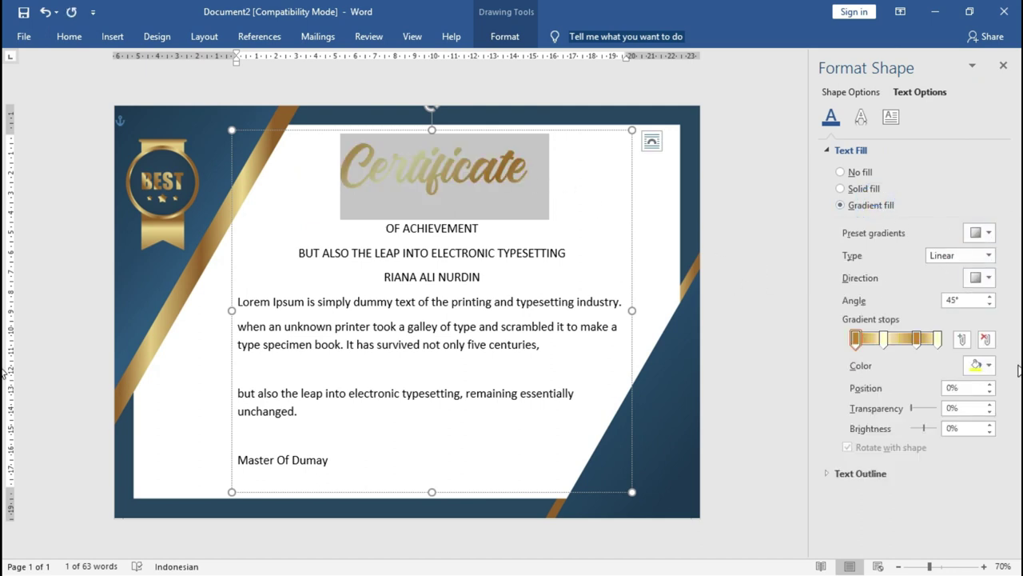
left_click(862, 119)
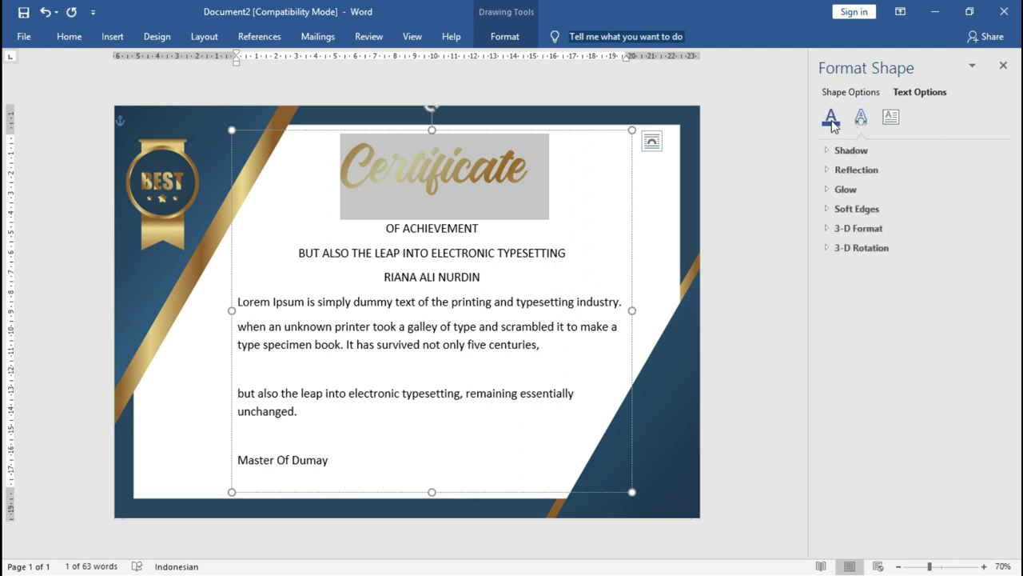
left_click(831, 117)
left_click(938, 340)
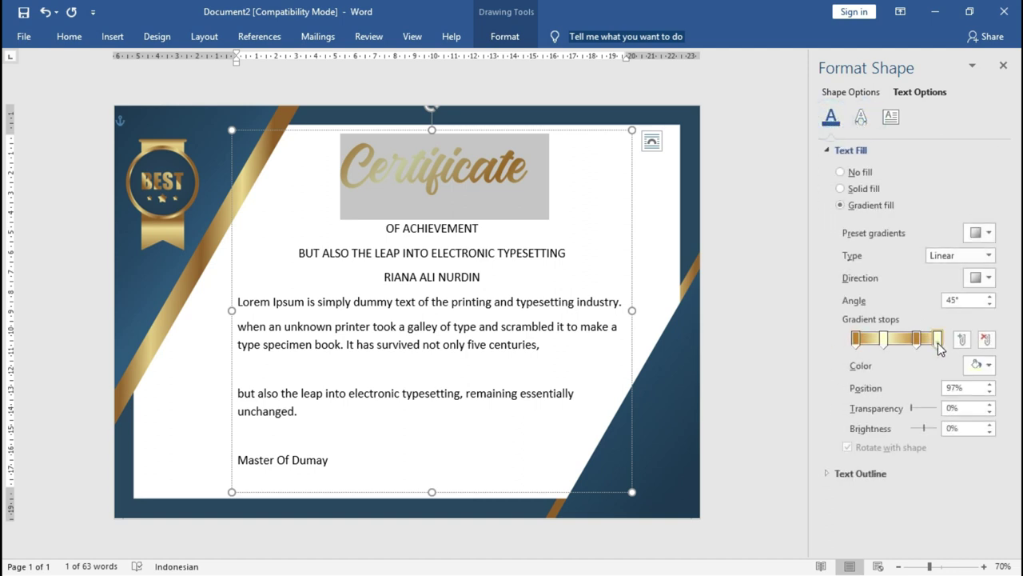
left_click(982, 365)
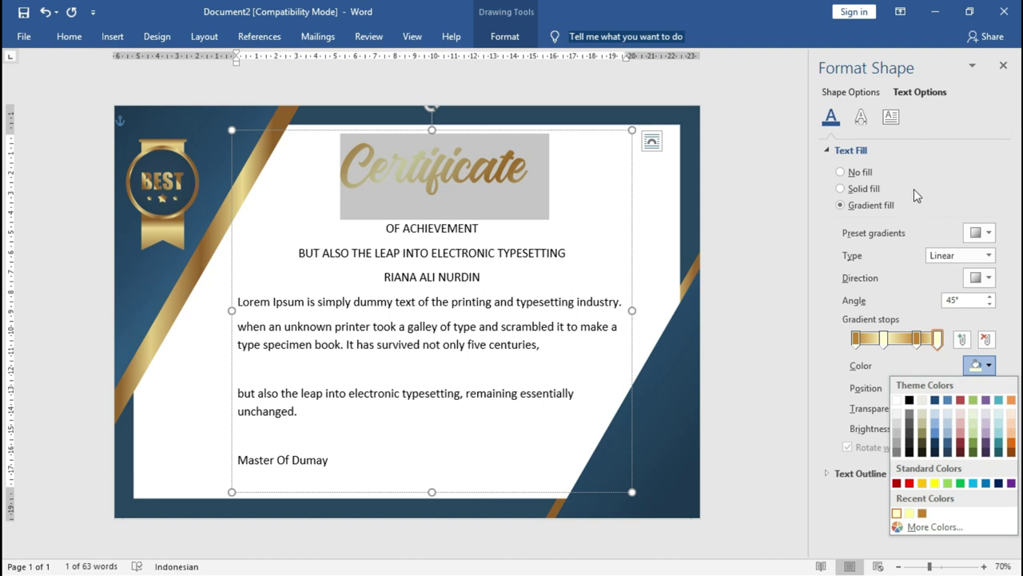
left_click(917, 311)
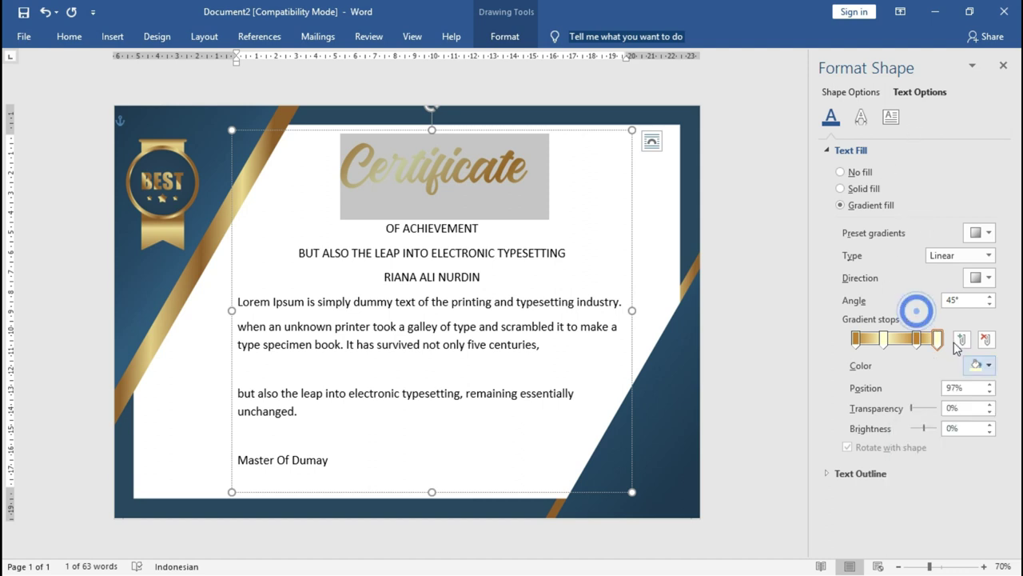
left_click(989, 366)
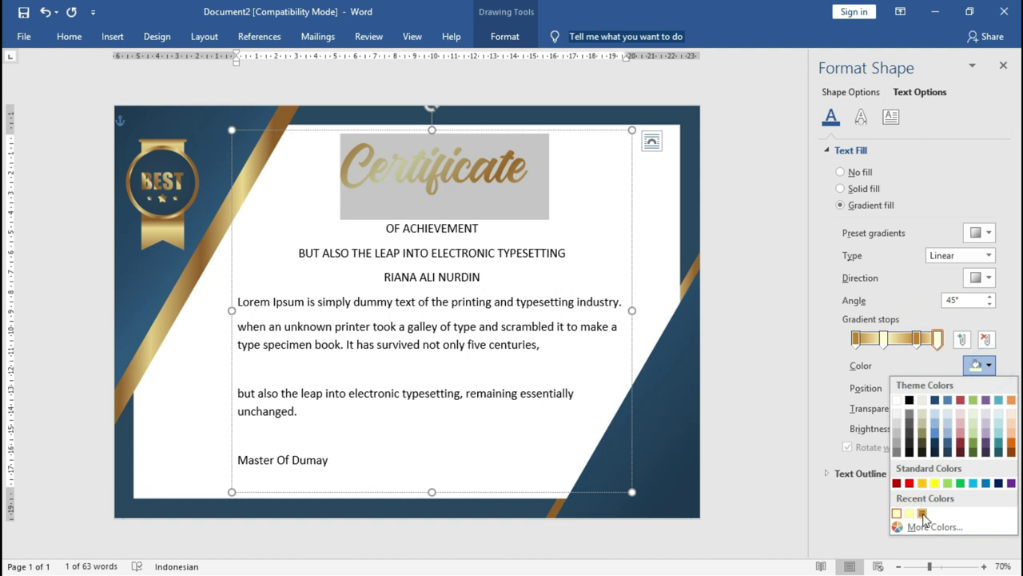
left_click(933, 526)
left_click(438, 142)
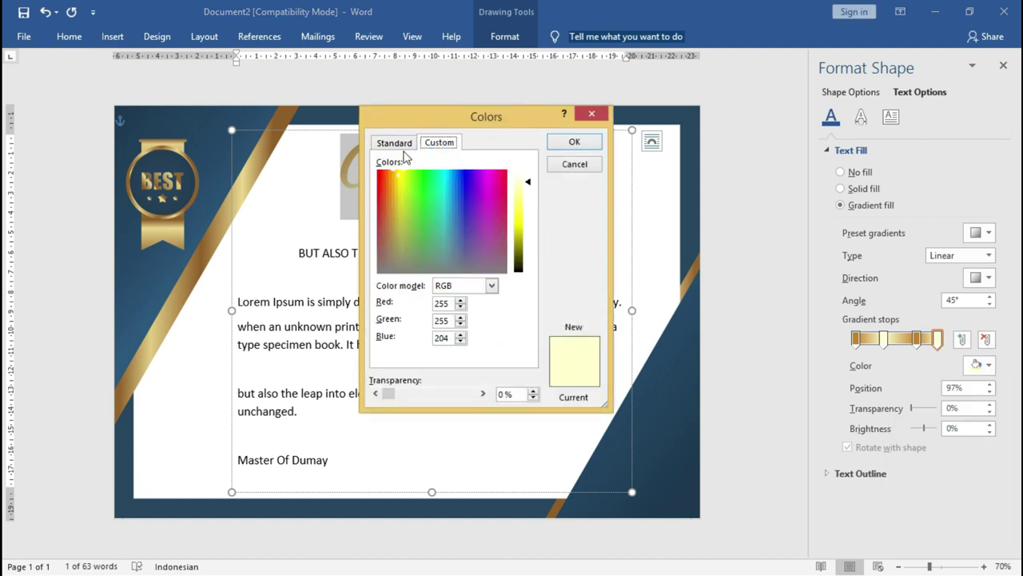
left_click(396, 144)
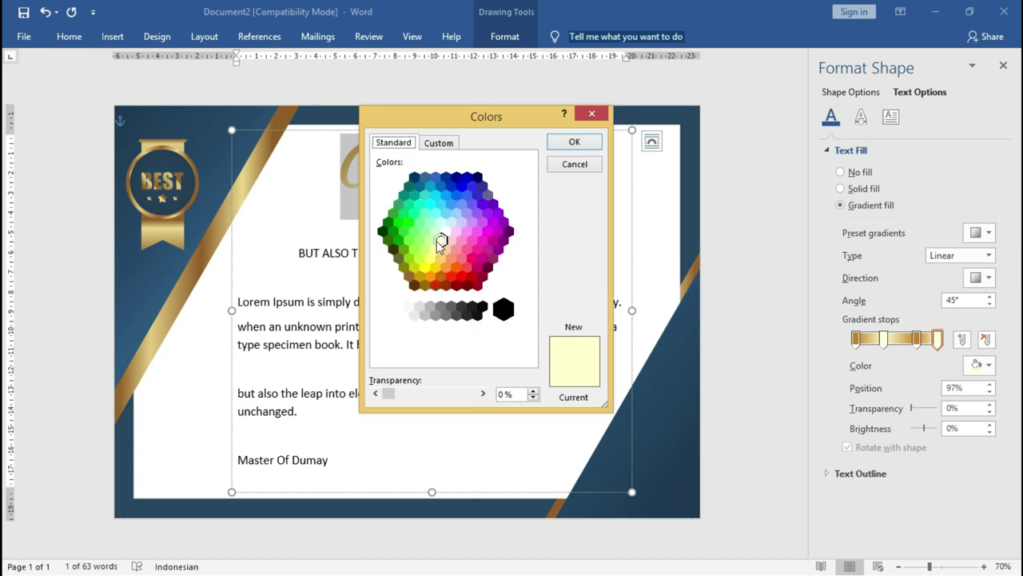
left_click(572, 165)
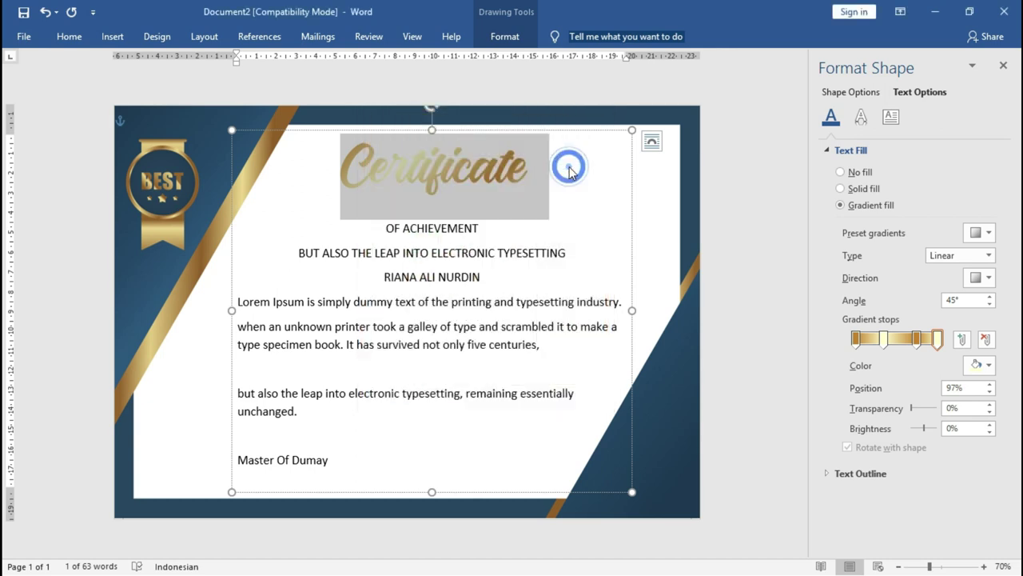
left_click(861, 118)
Give Certificate an outer shadow: 60% transparency, 100% size, 0 pt blur, 45°, 3 pt distance.
left_click(831, 152)
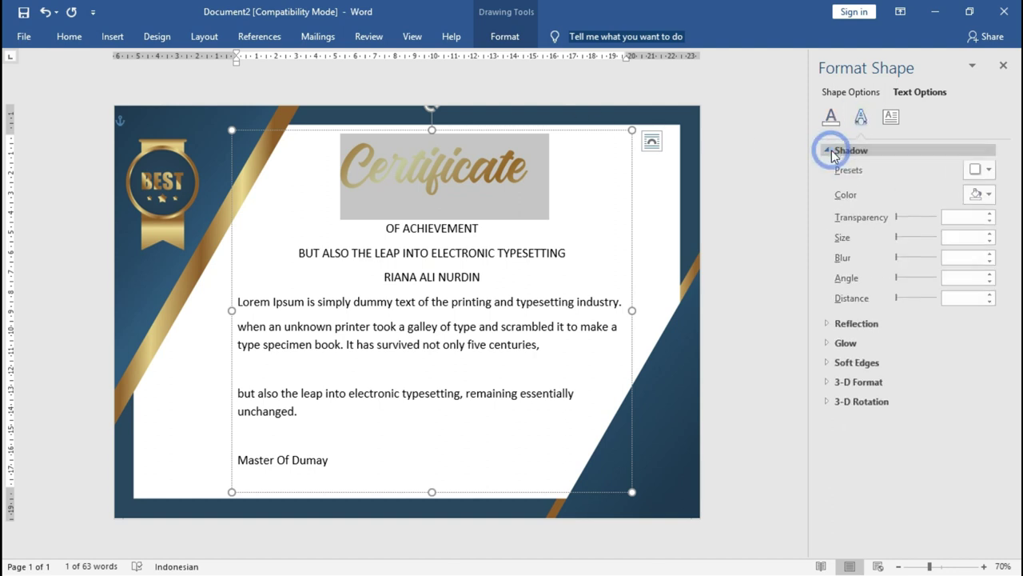
left_click(989, 170)
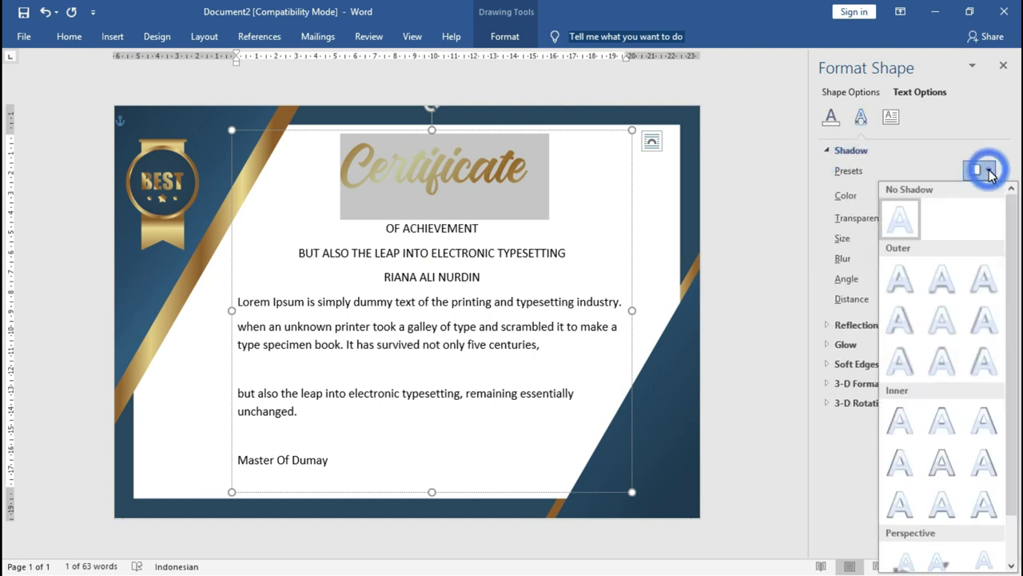
left_click(900, 279)
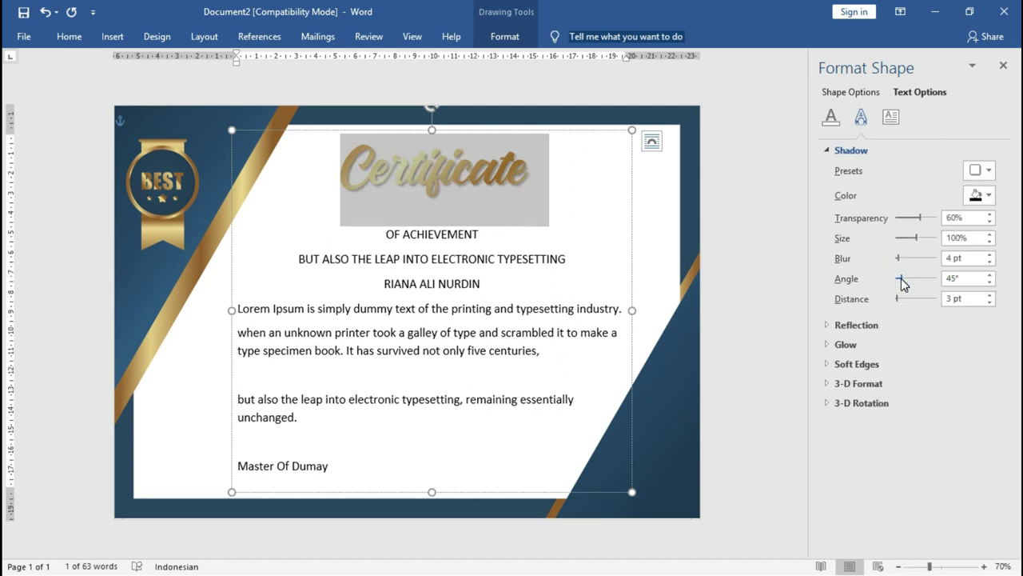
left_click_drag(920, 242, 916, 243)
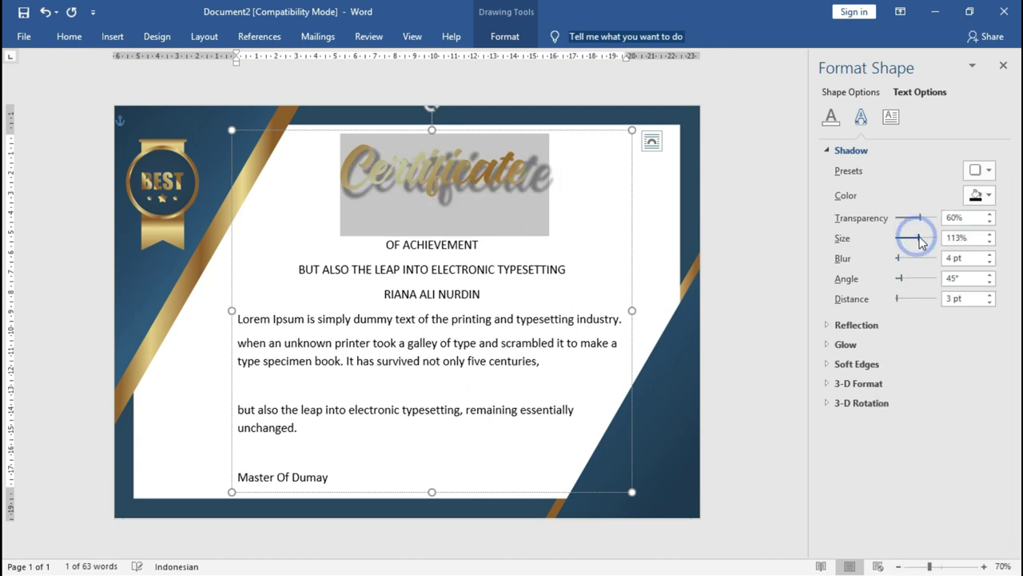
left_click(964, 238)
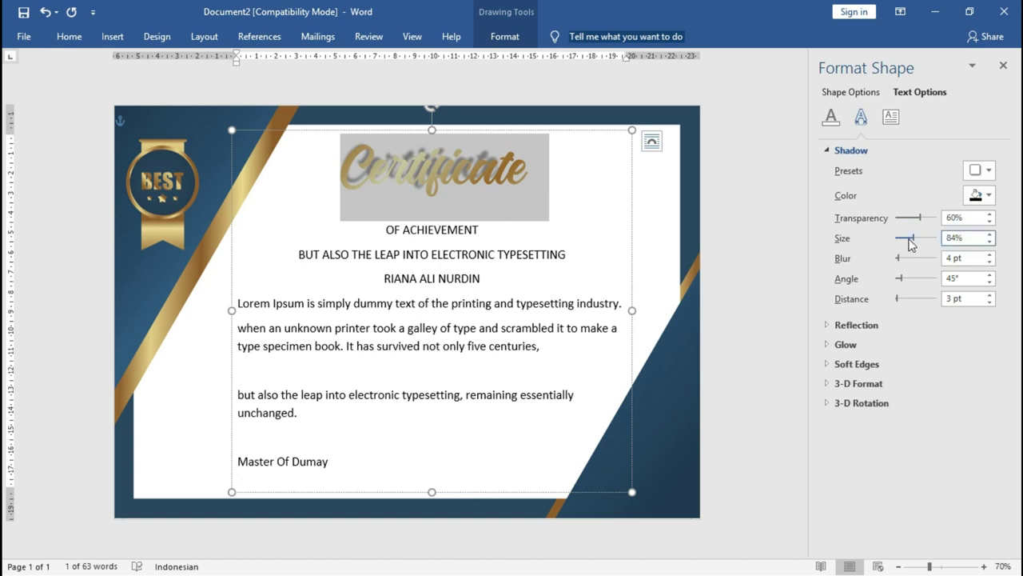
left_click_drag(913, 240, 920, 242)
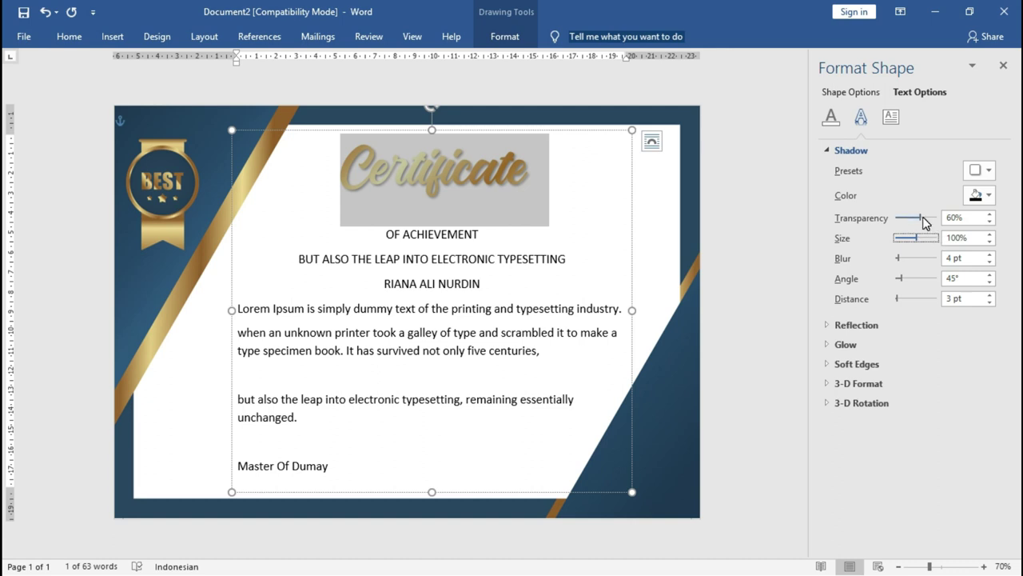
left_click_drag(899, 258, 892, 258)
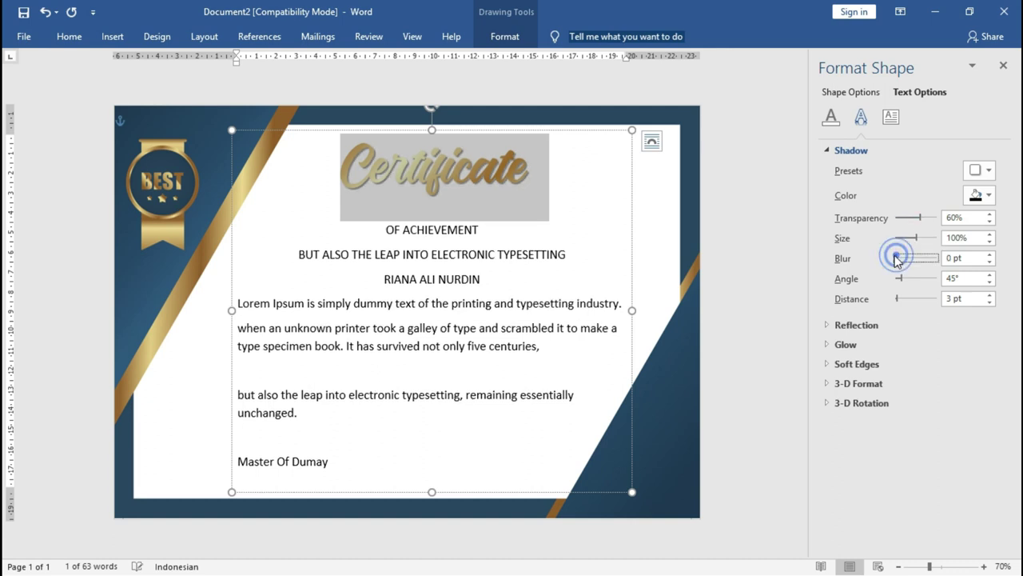
left_click(648, 148)
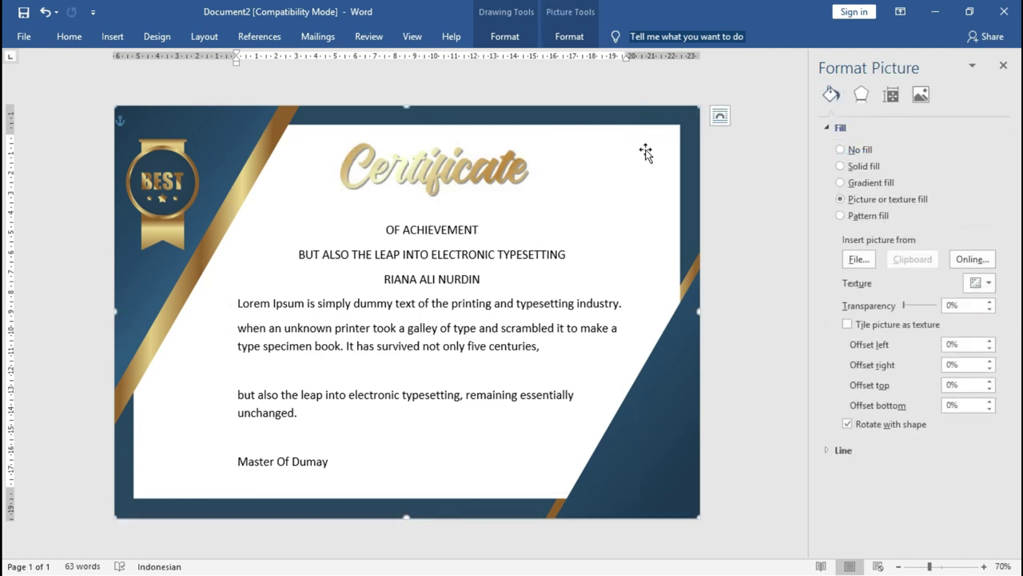
Remove the space after the paragraph for the Certificate and OF ACHIEVEMENT lines.
triple_click(573, 255)
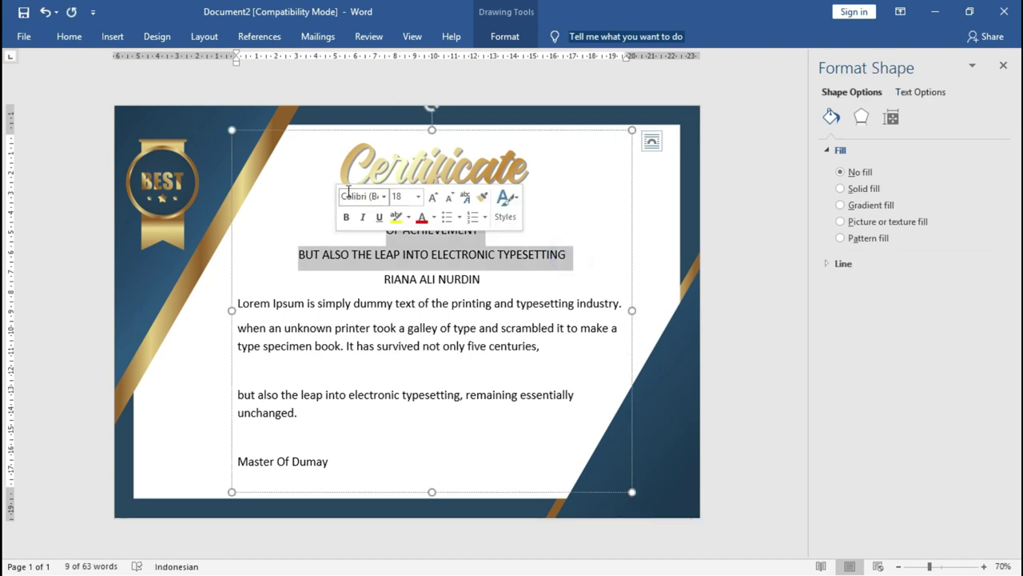
left_click(542, 219)
left_click_drag(479, 230, 312, 174)
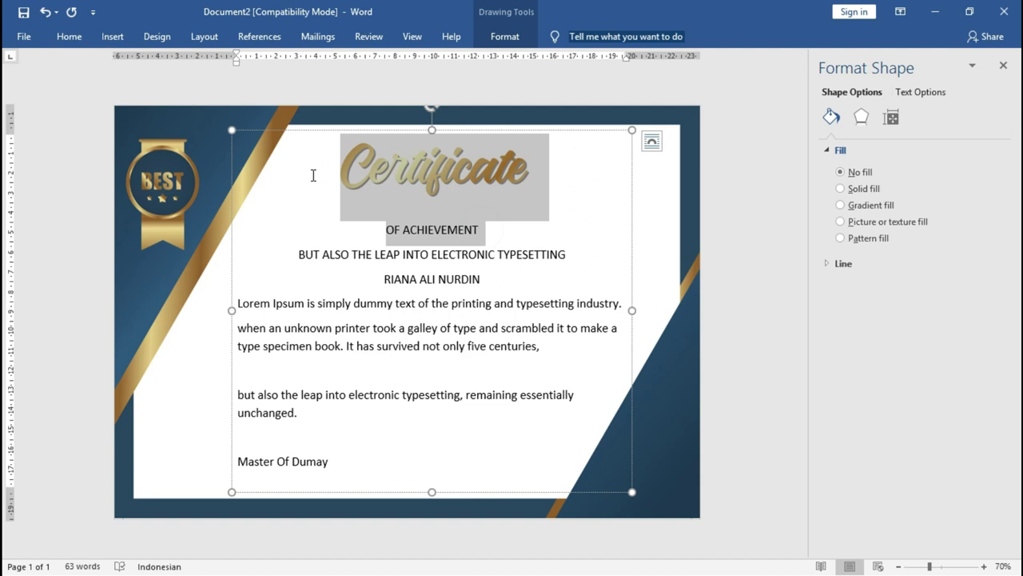
left_click(506, 37)
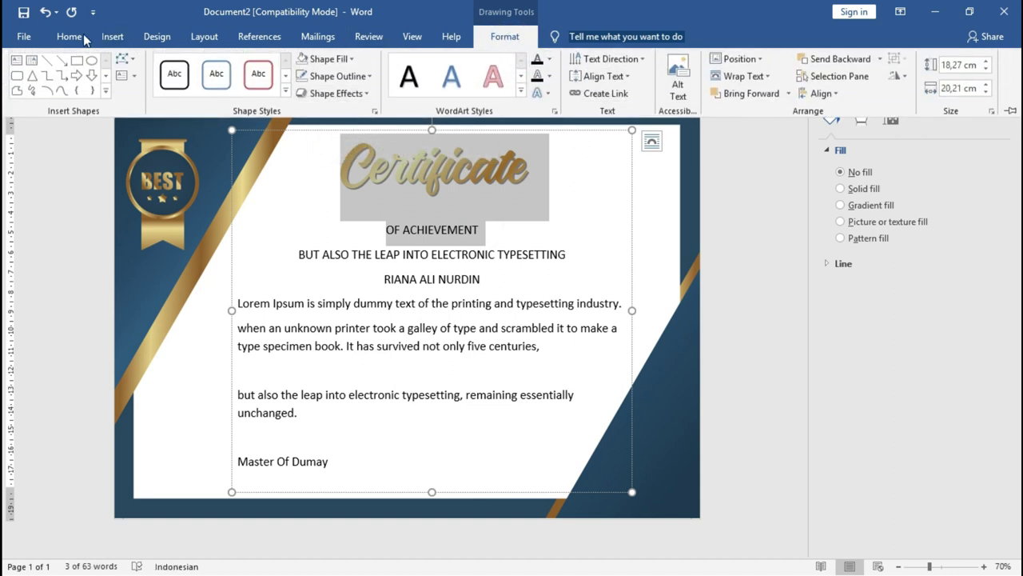
left_click(83, 40)
left_click(465, 88)
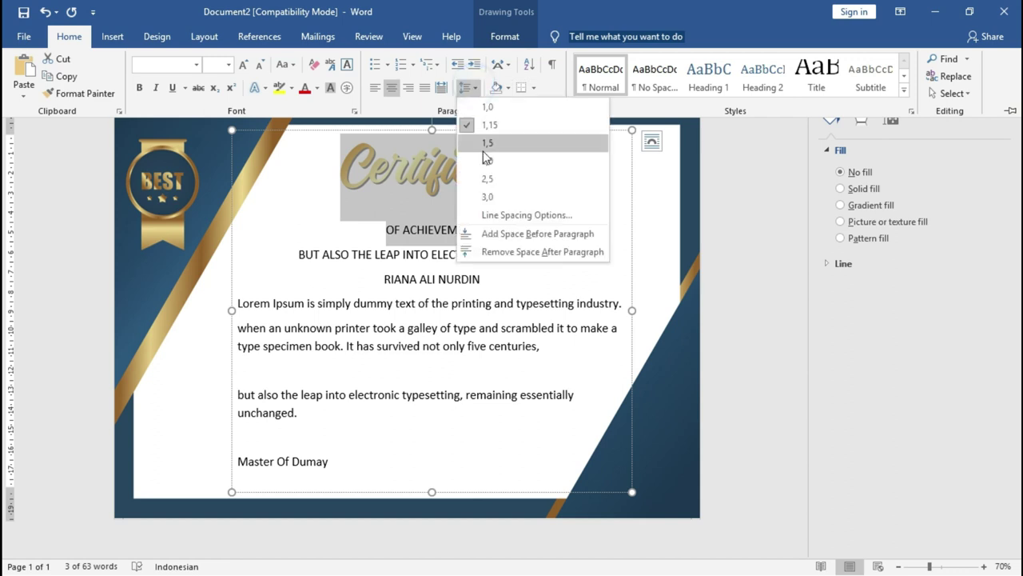
left_click(515, 252)
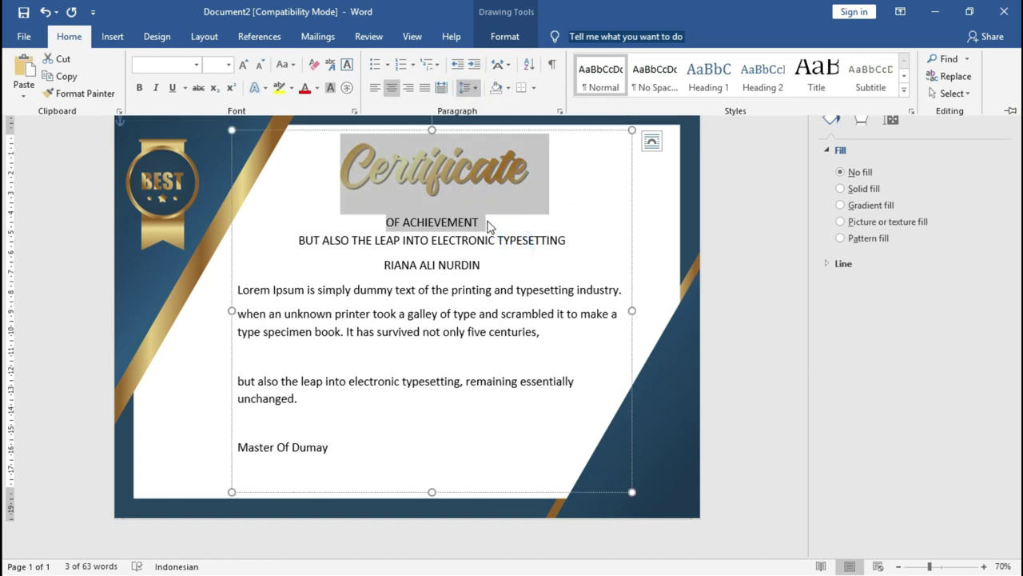
Make the OF ACHIEVEMENT line a larger font size.
left_click(496, 223)
left_click_drag(495, 222, 354, 220)
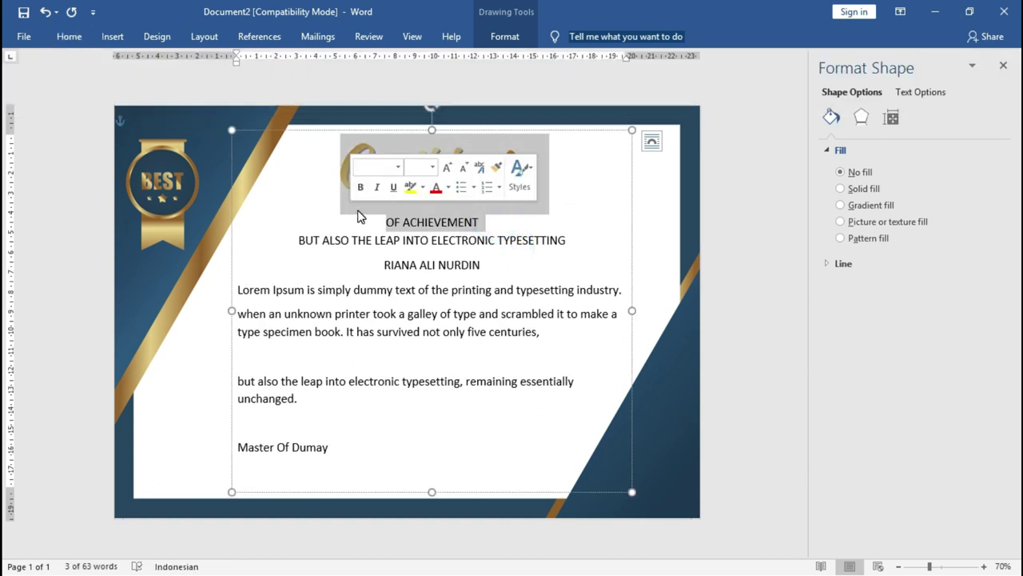
left_click(463, 223)
triple_click(512, 227)
key("ctrl+shift+period")
key("ctrl+shift+period")
key("ctrl+shift+period")
key("ctrl+shift+period")
key("ctrl+shift+period")
key("ctrl+shift+period")
key("ctrl+shift+period")
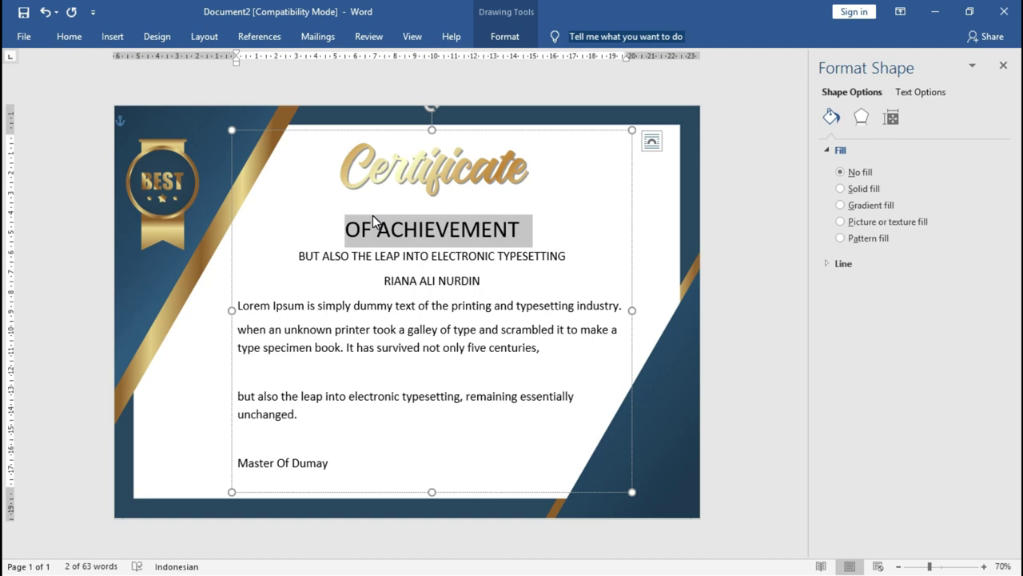
key("ctrl+shift+comma")
key("ctrl+shift+comma")
key("ctrl+shift+comma")
left_click(448, 143)
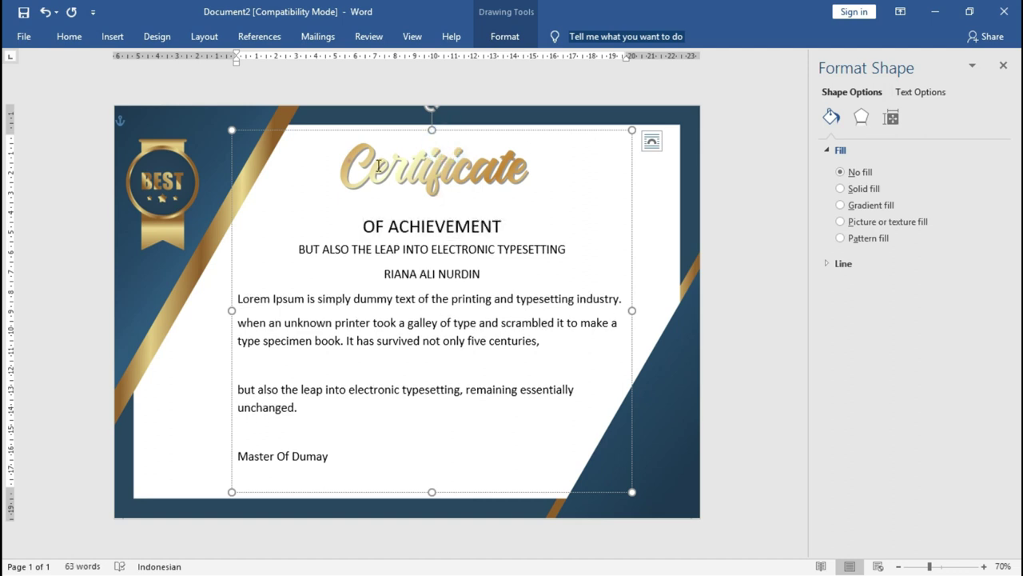
Enlarge the Certificate title by one font size.
left_click_drag(353, 162, 549, 181)
key("ctrl+shift+period")
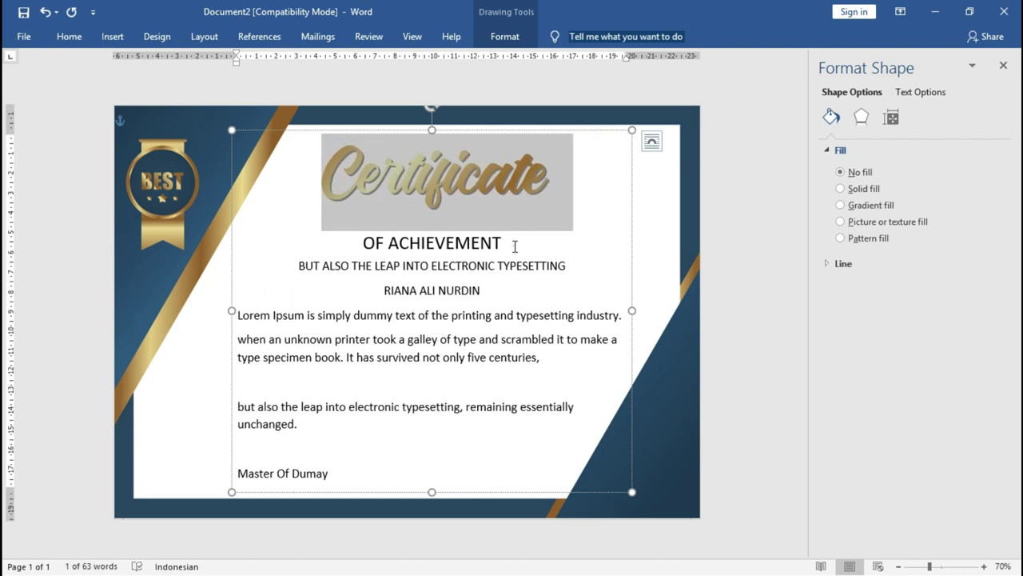
left_click_drag(509, 242, 314, 254)
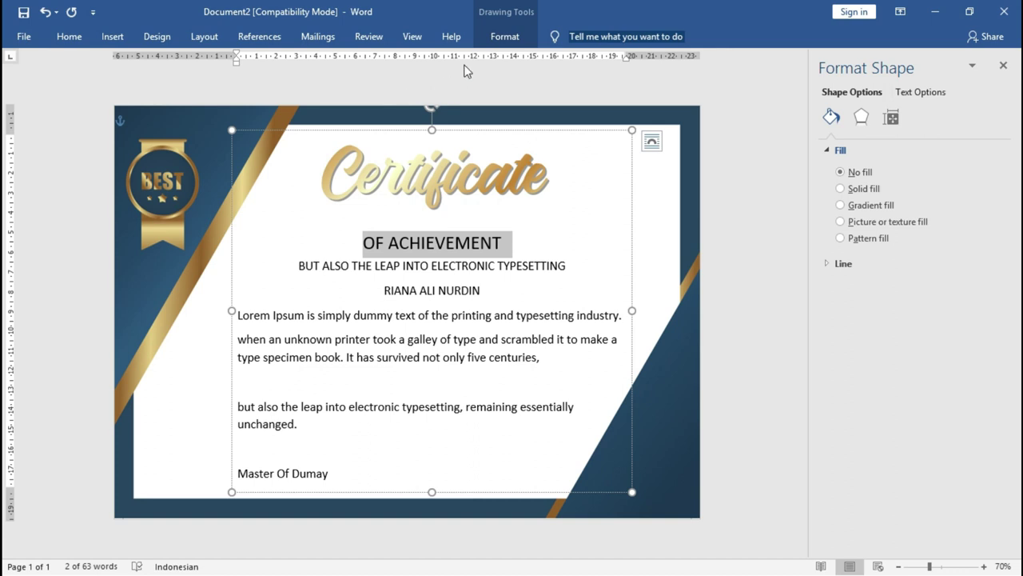
left_click(507, 37)
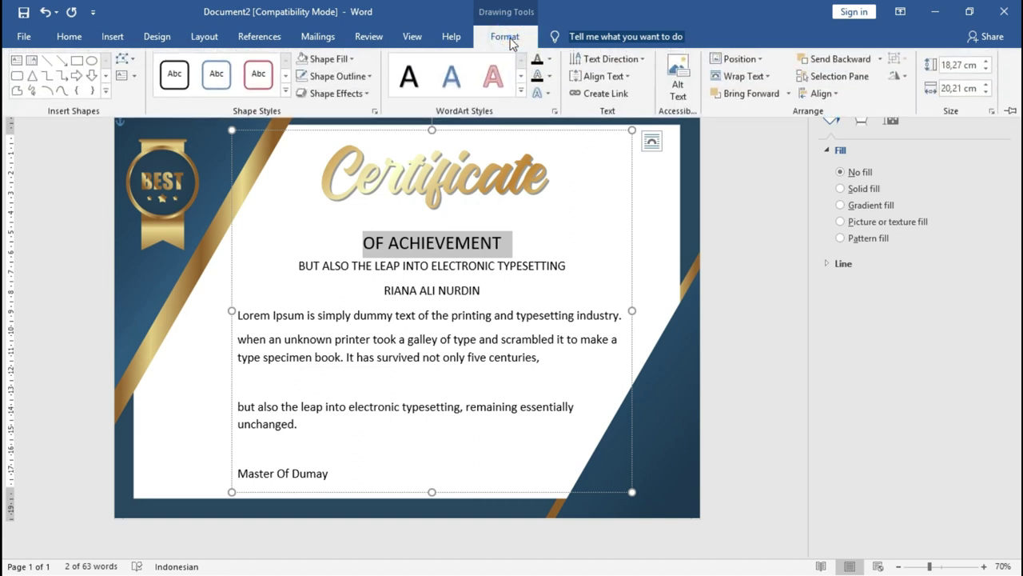
left_click(69, 36)
left_click(470, 89)
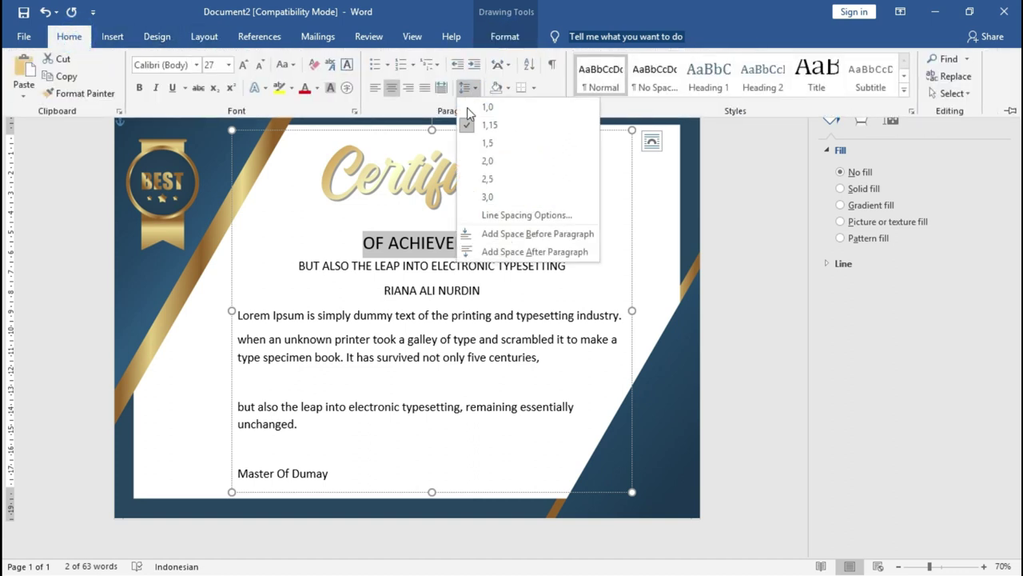
left_click(515, 216)
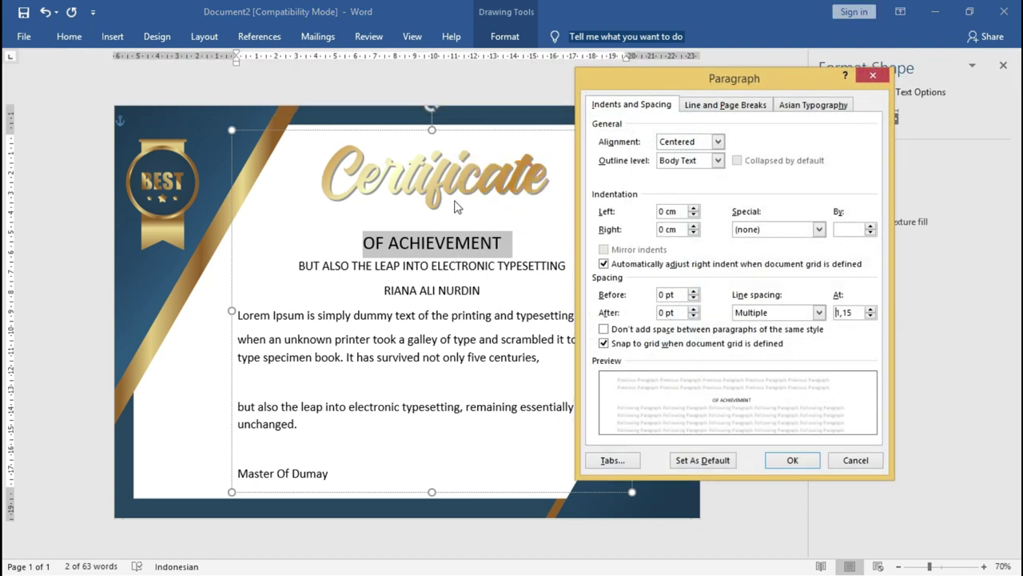
left_click(831, 468)
left_click(494, 205)
mouse_move(517, 235)
left_mouse_down()
mouse_move(299, 157)
mouse_move(276, 159)
left_mouse_up()
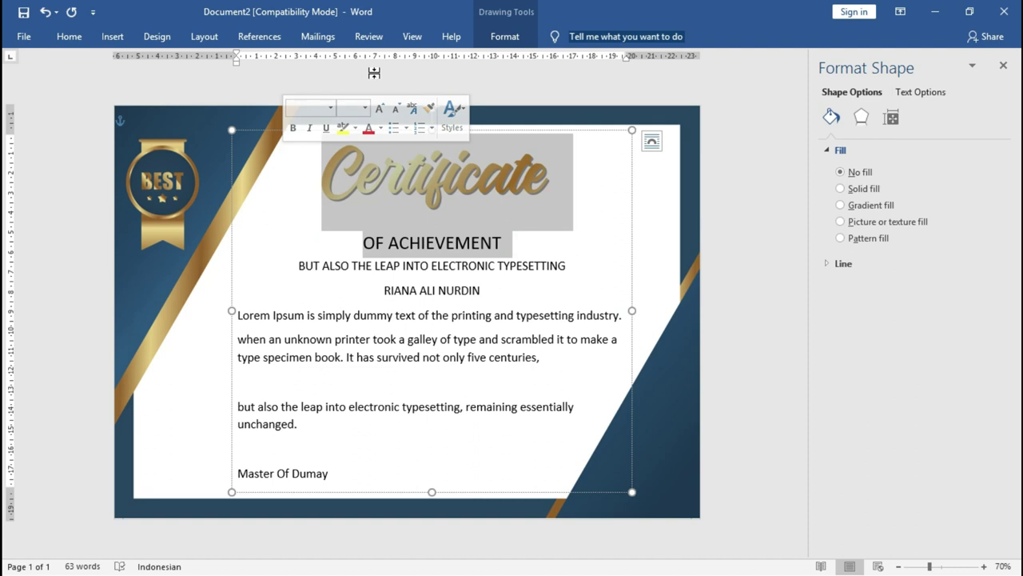
left_click(70, 36)
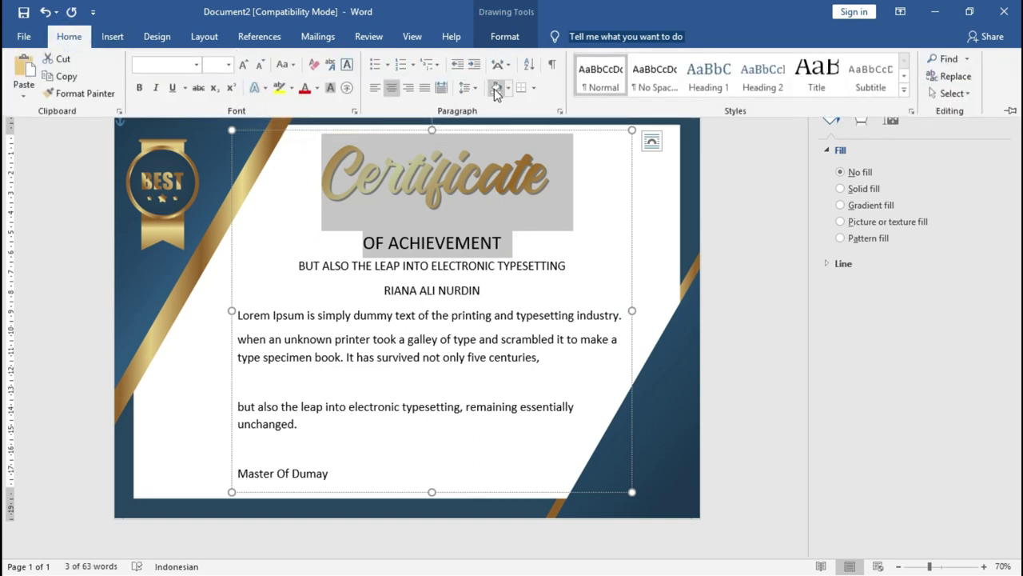
left_click(469, 87)
left_click(487, 108)
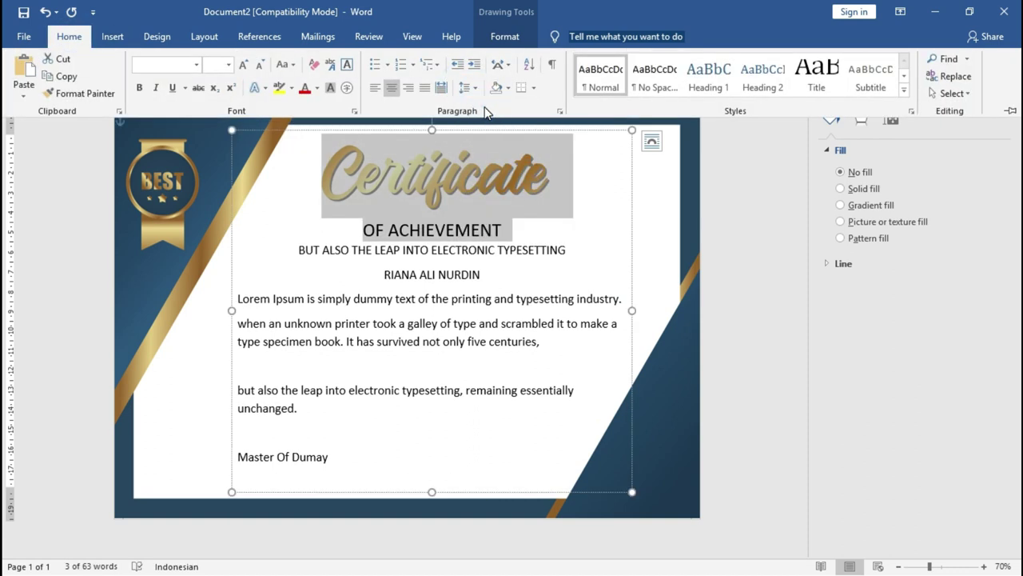
left_click(544, 236)
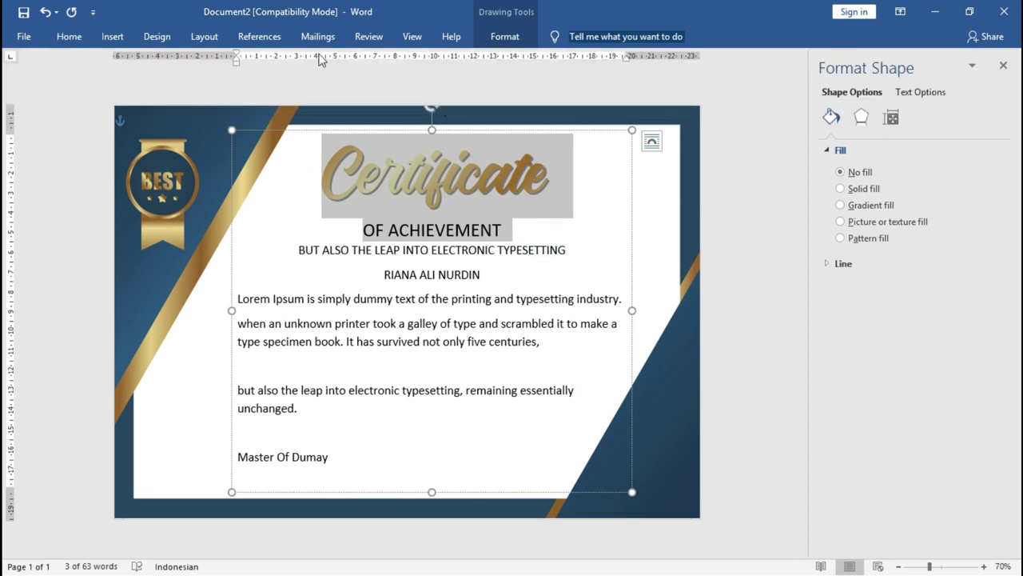
left_click(69, 36)
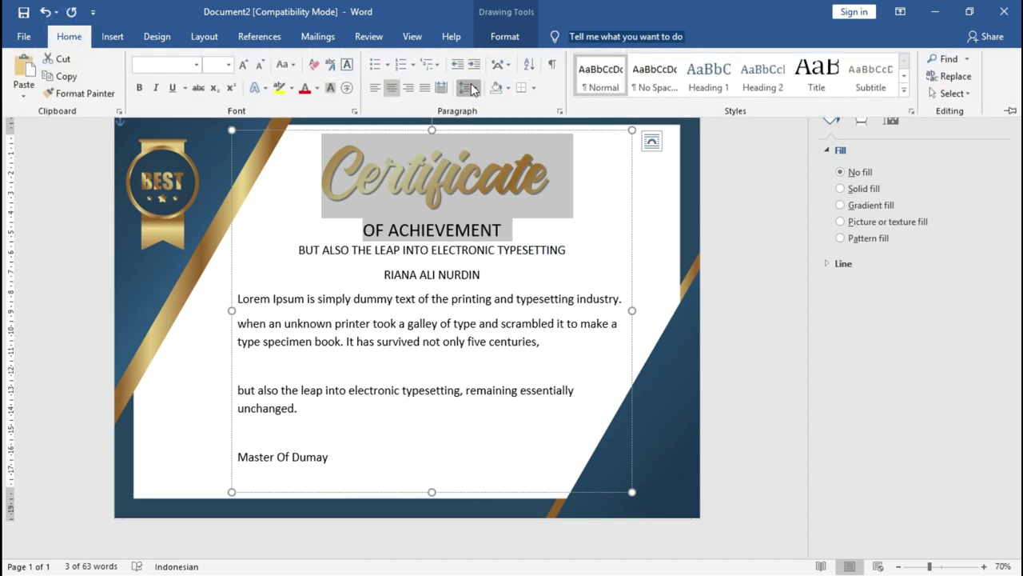
left_click(470, 88)
left_click(521, 216)
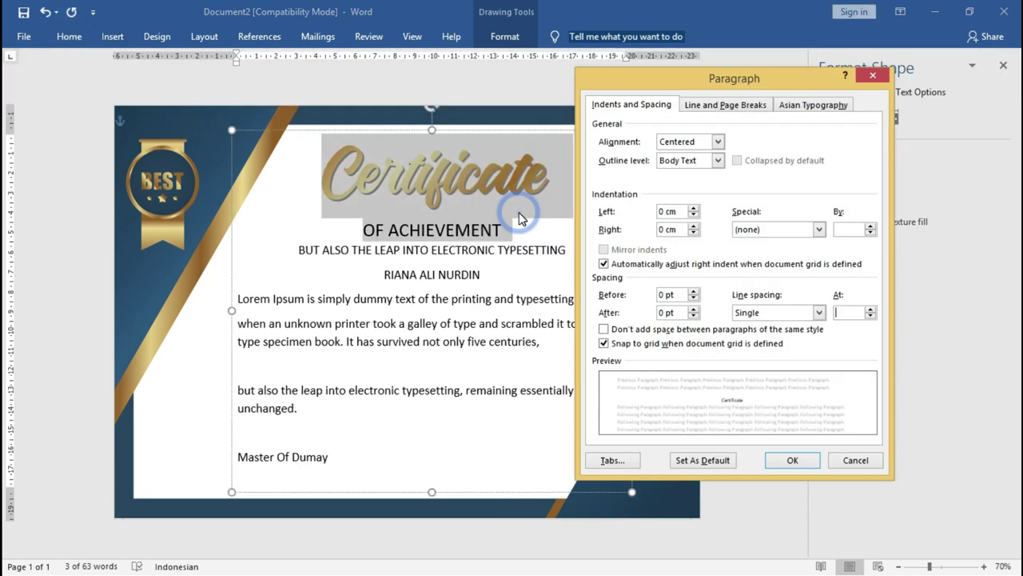
left_click(820, 313)
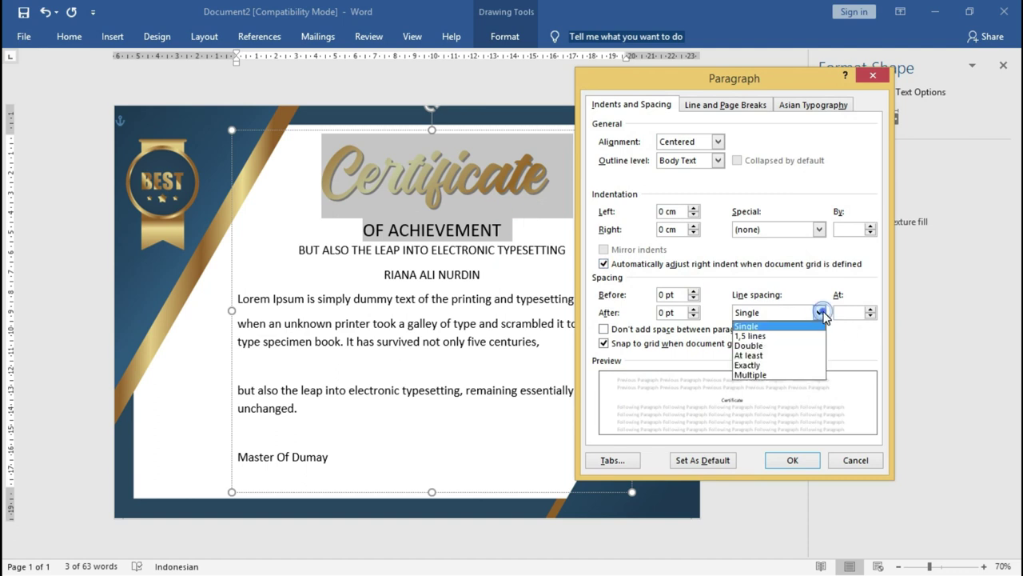
left_click(781, 373)
left_click(820, 313)
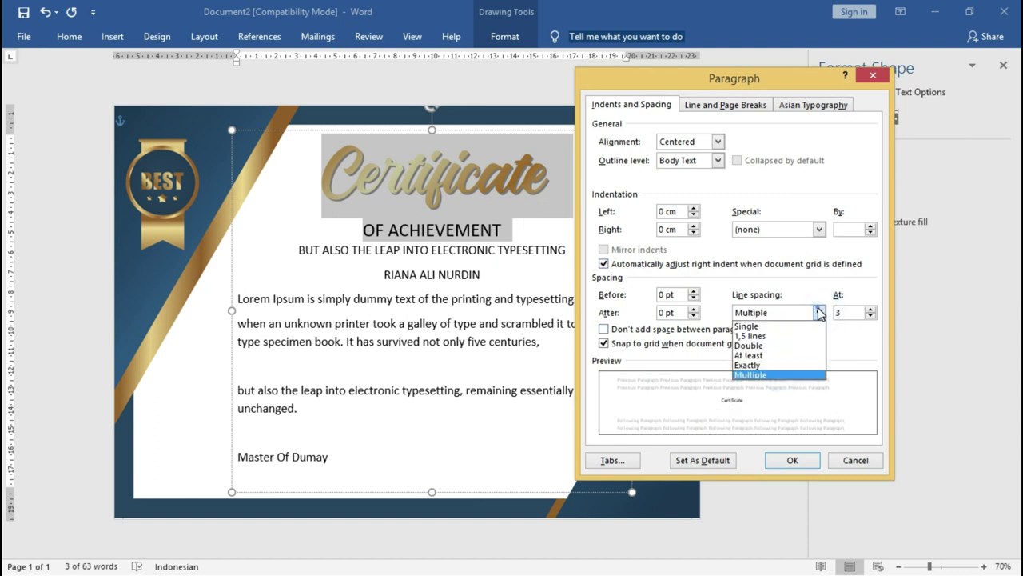
left_click(788, 364)
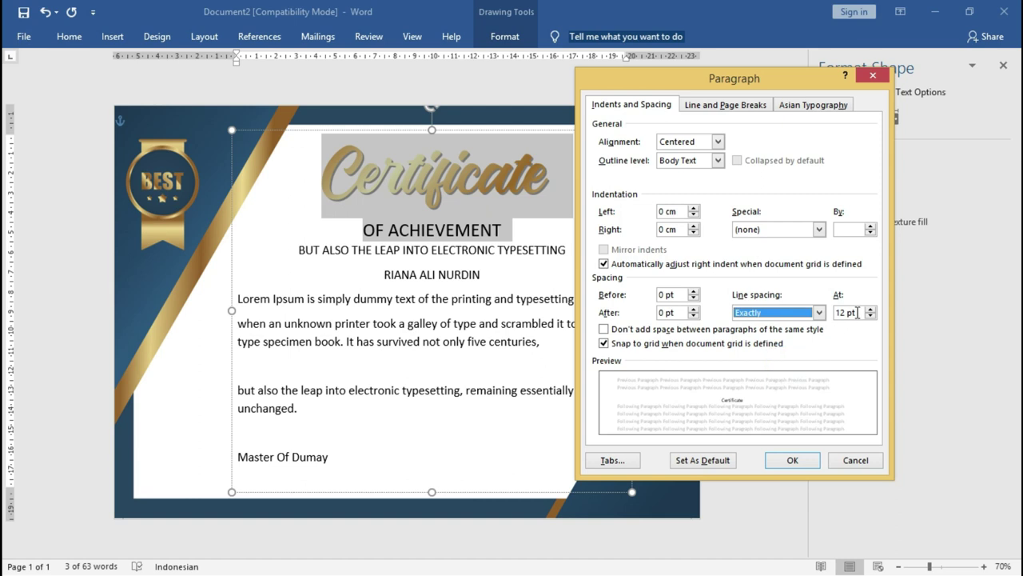
left_click(813, 462)
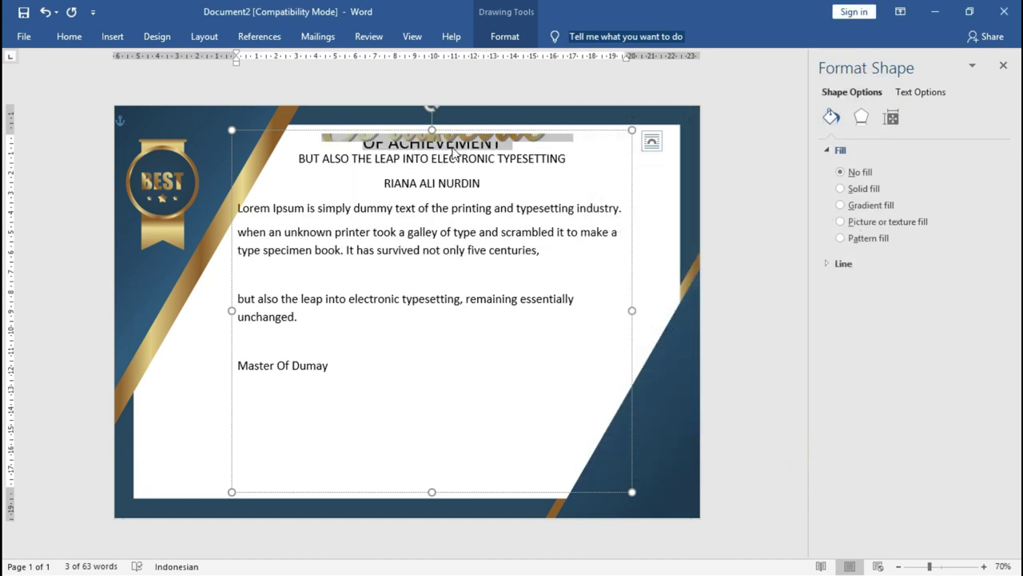
left_click(69, 36)
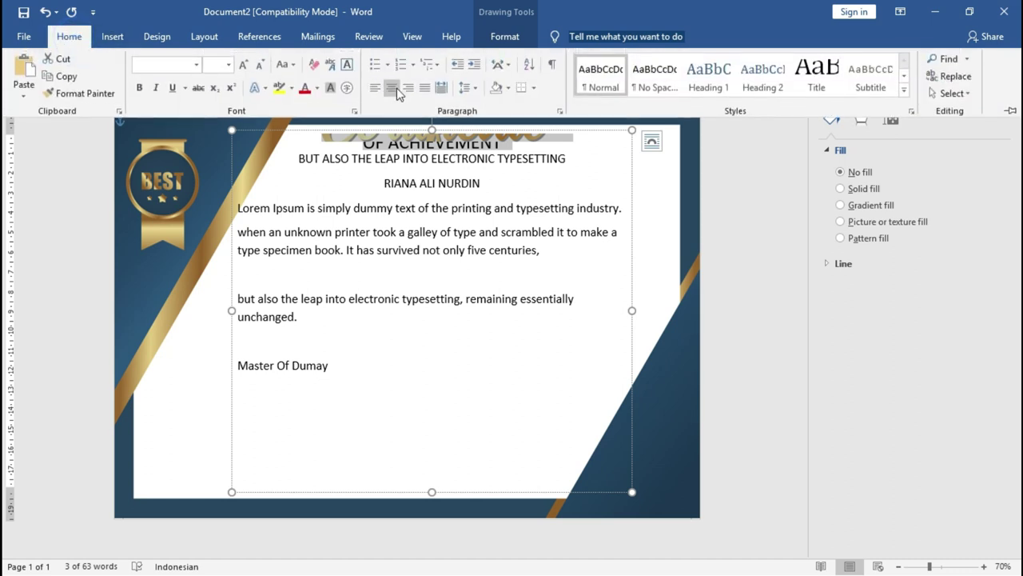
left_click(472, 89)
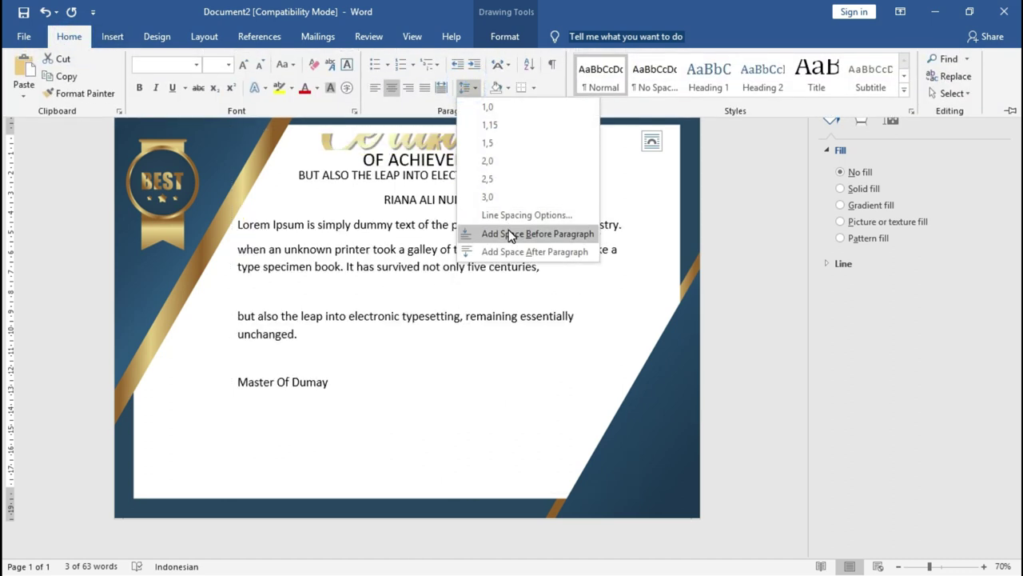
left_click(517, 214)
double_click(858, 314)
type("30")
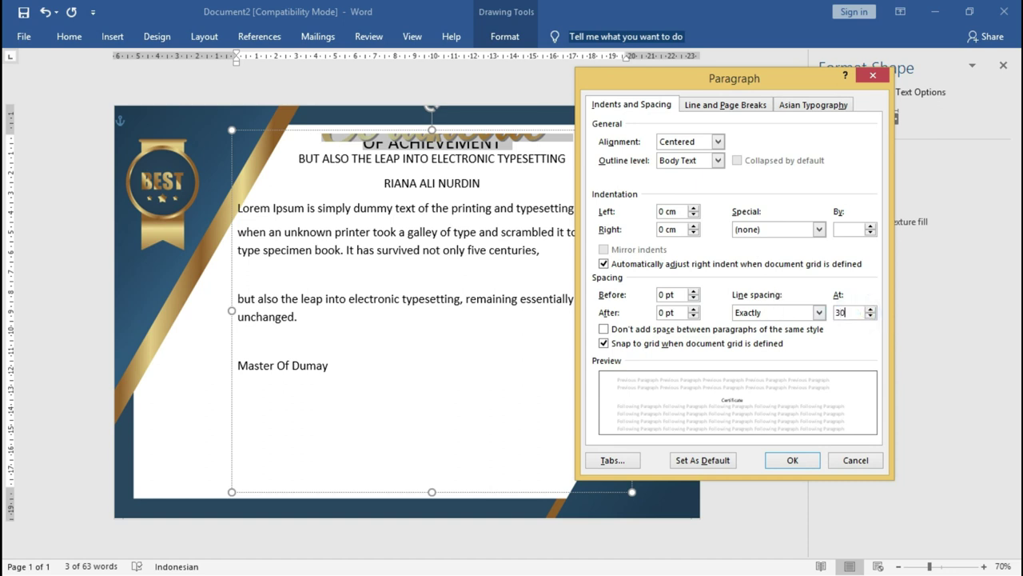
left_click(790, 460)
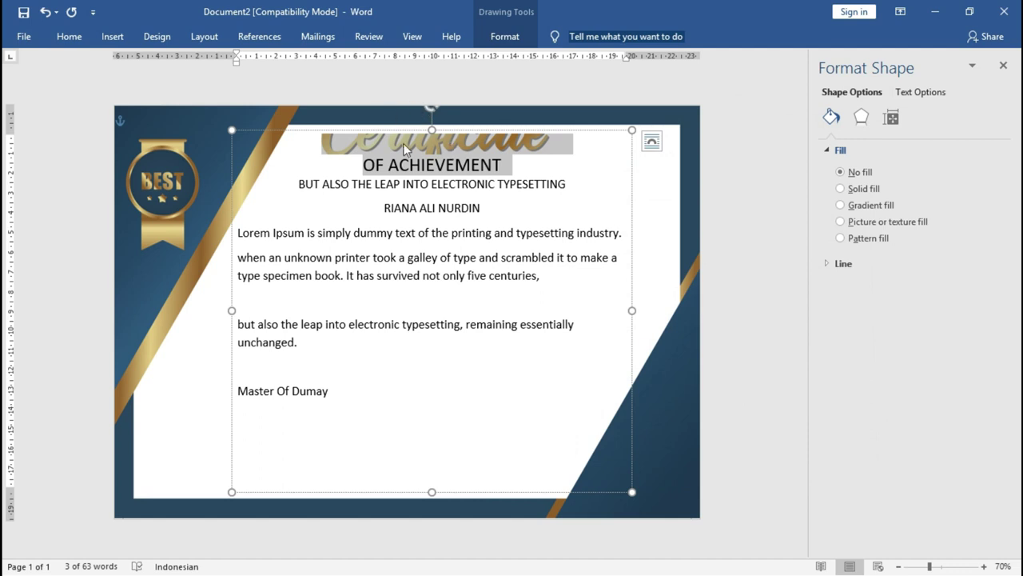
left_click(70, 36)
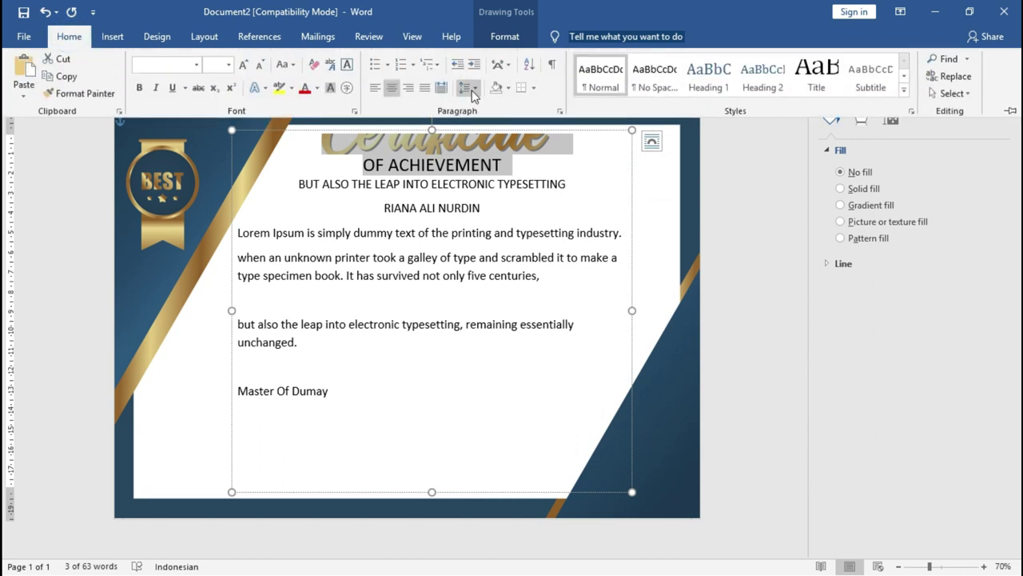
left_click(469, 88)
left_click(518, 215)
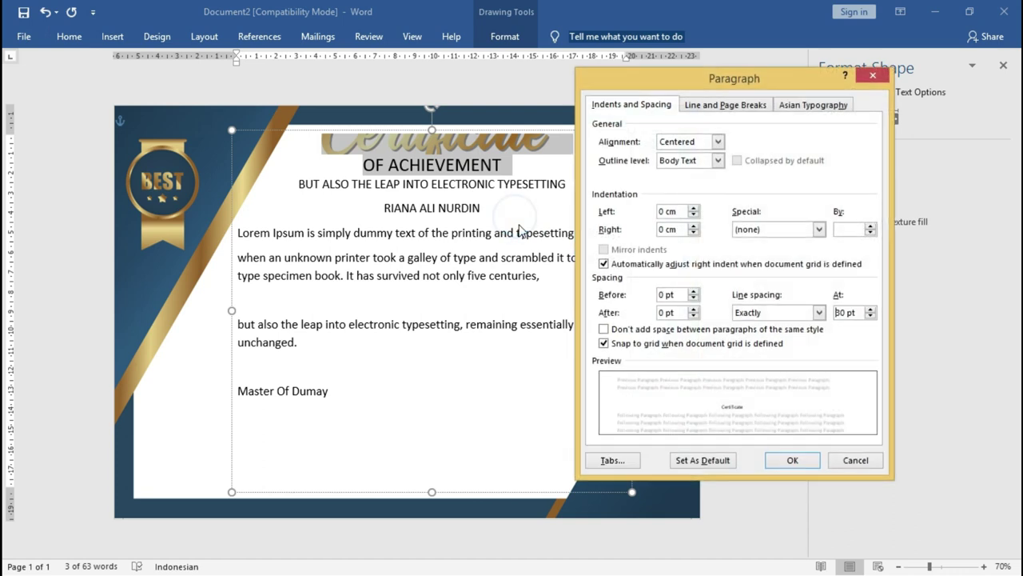
double_click(860, 312)
left_click(789, 460)
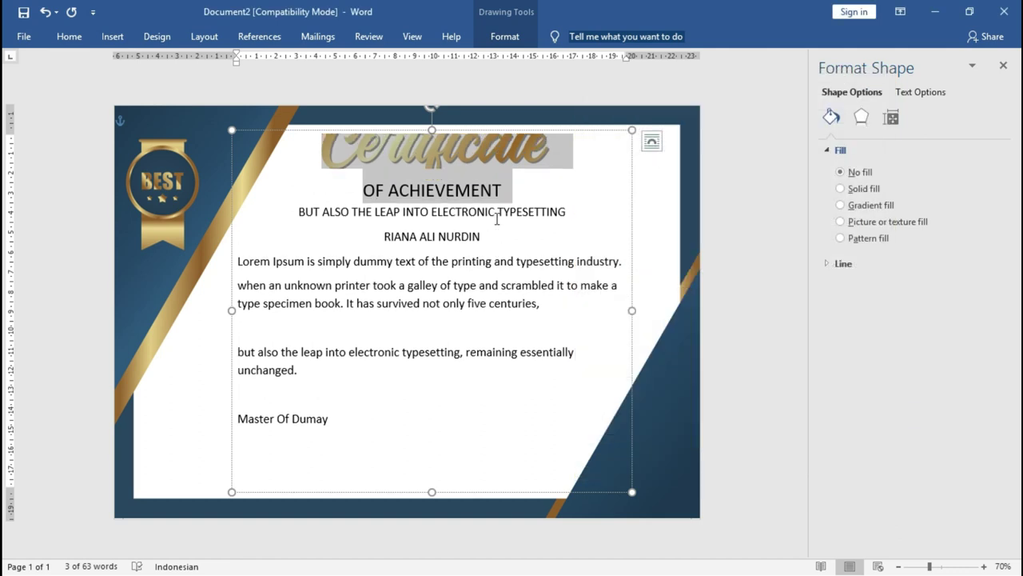
left_click(505, 160)
triple_click(520, 178)
left_click(72, 37)
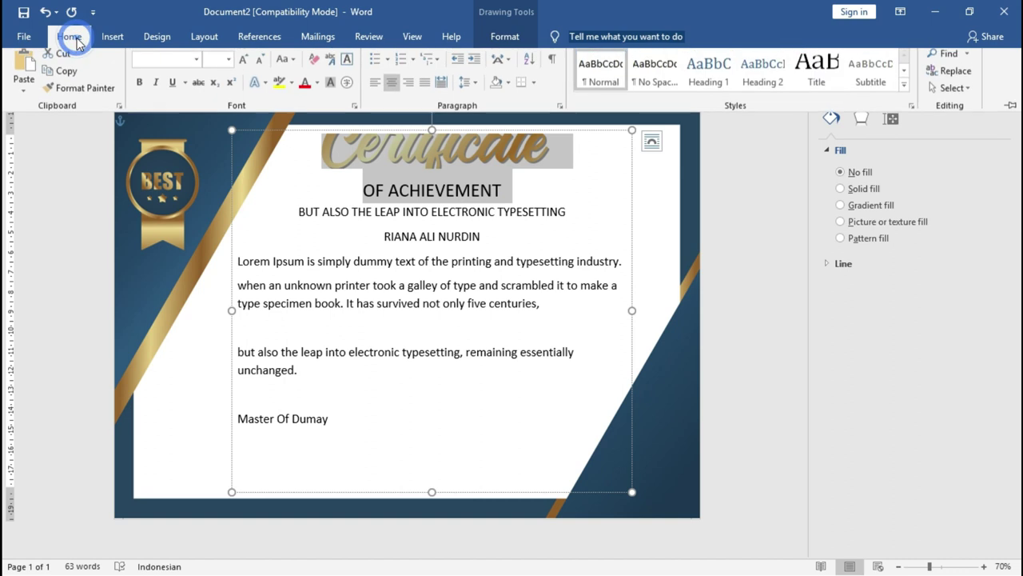
left_click(465, 89)
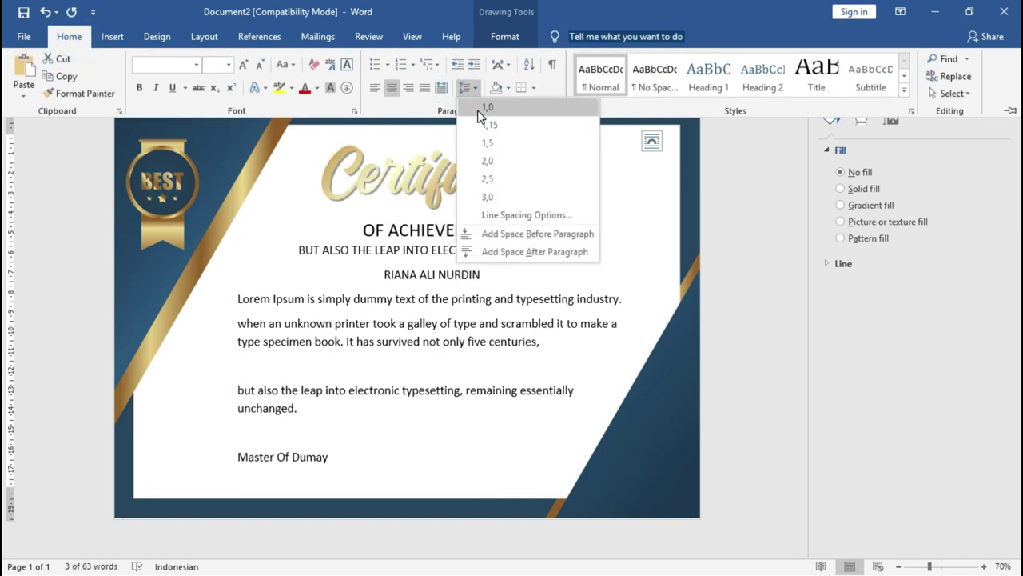
left_click(478, 112)
left_click(502, 233)
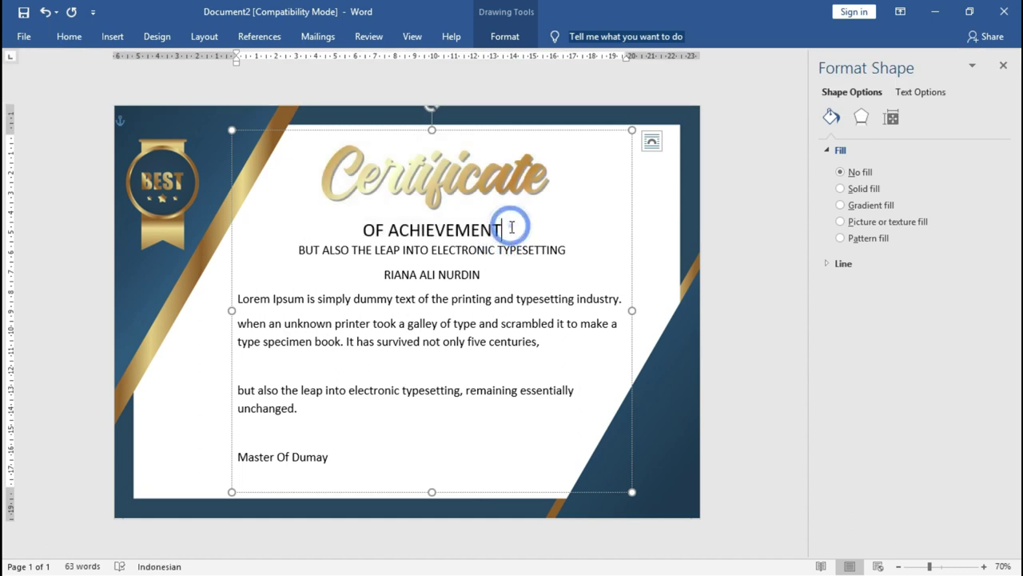
Add a blank line below OF ACHIEVEMENT and set the certificate text in Source Sans Pro.
key("Return")
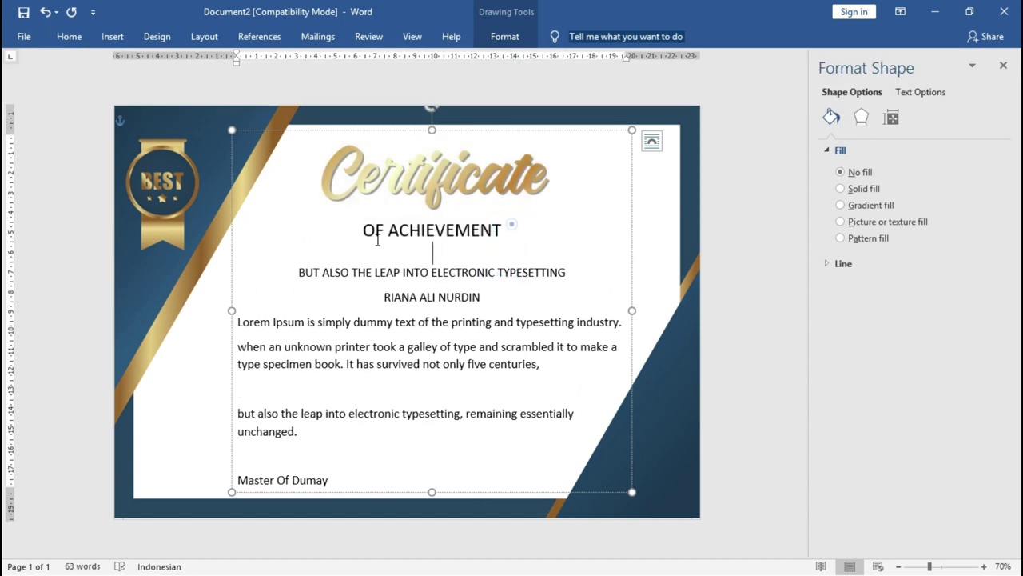
triple_click(327, 237)
triple_click(344, 312)
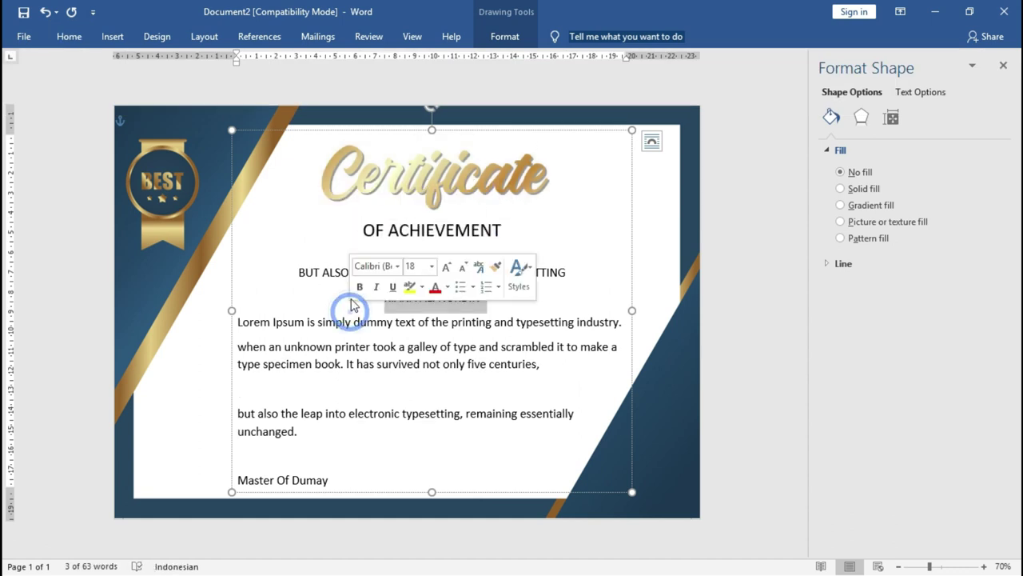
left_click(306, 248)
left_click_drag(363, 230, 518, 478)
left_click(69, 36)
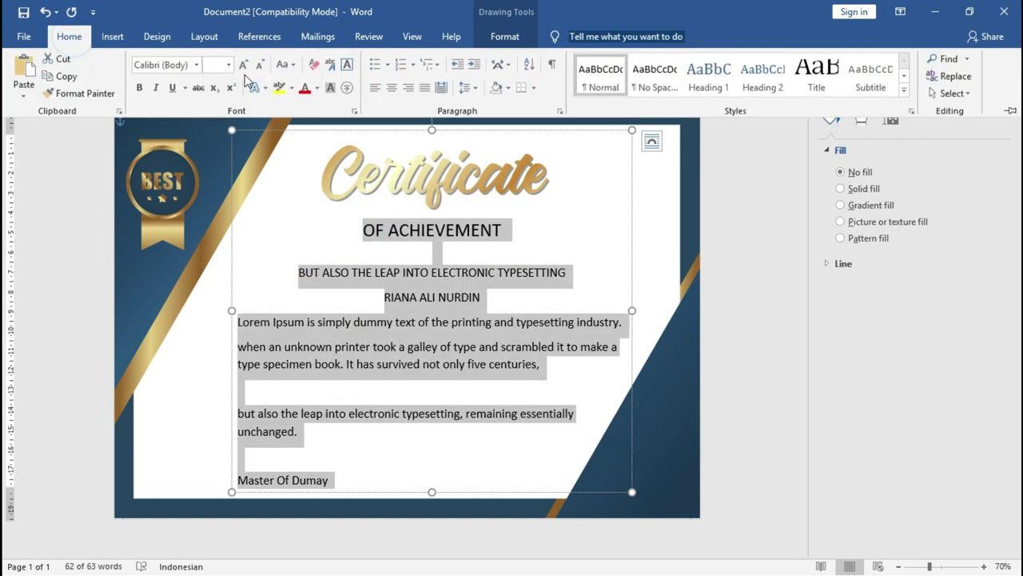
left_click(169, 65)
type("Source Sans Pr")
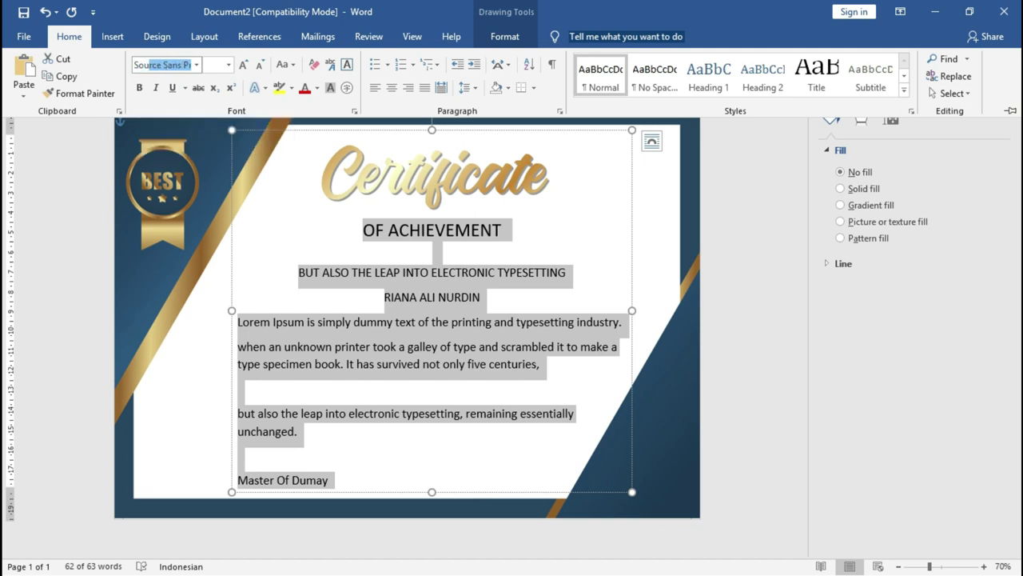
key("Return")
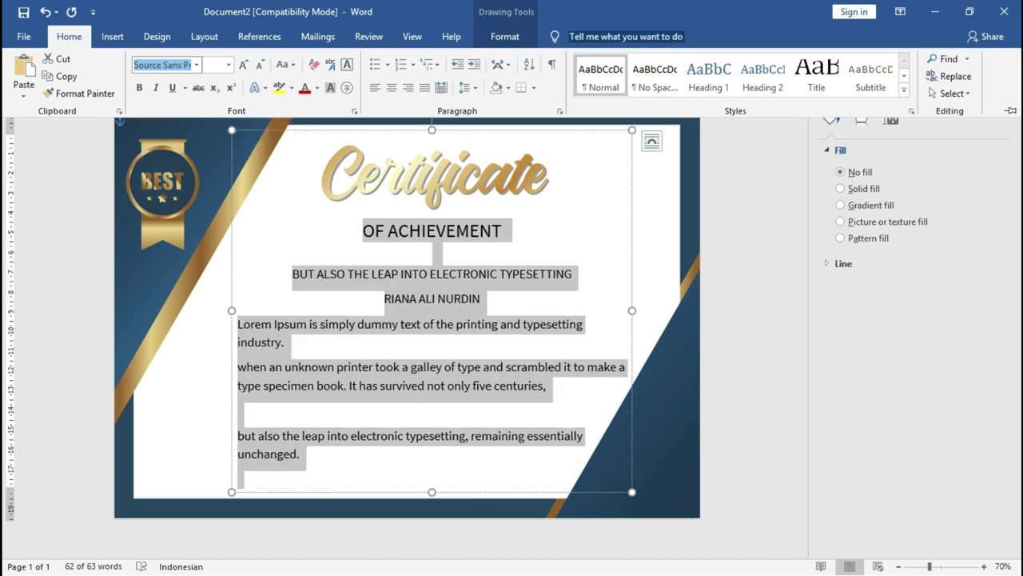
Select the recipient name line for resizing.
left_click(334, 231)
left_click(400, 274)
left_click(490, 292)
left_click_drag(417, 292, 343, 290)
left_click(461, 299)
left_click_drag(505, 300, 395, 298)
Enlarge the recipient name to 55 pt and make it bold.
key("ctrl+shift+period")
key("ctrl+shift+period")
key("ctrl+shift+period")
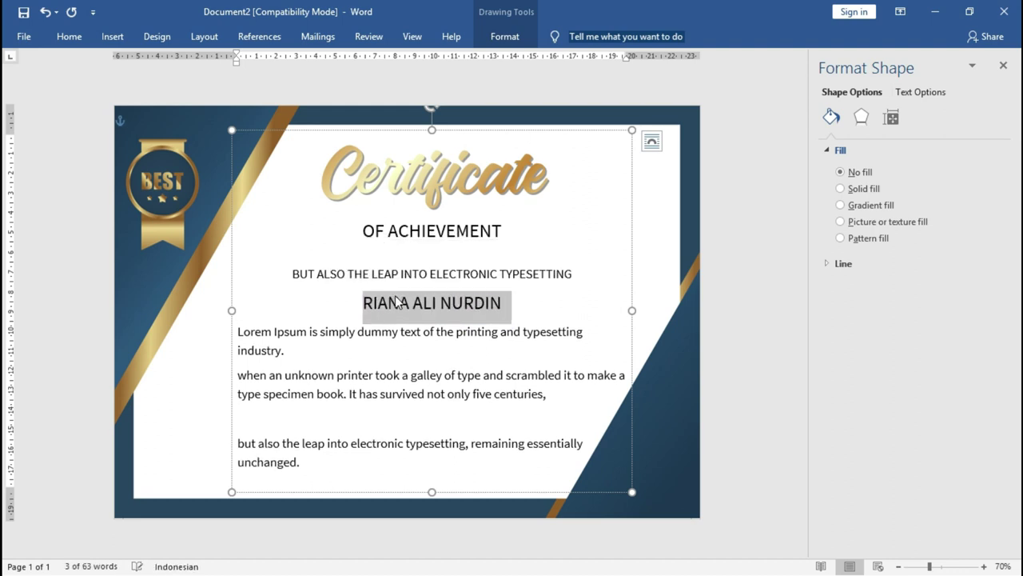
key("ctrl+shift+period")
key("ctrl+shift+period")
key("ctrl+shift+period")
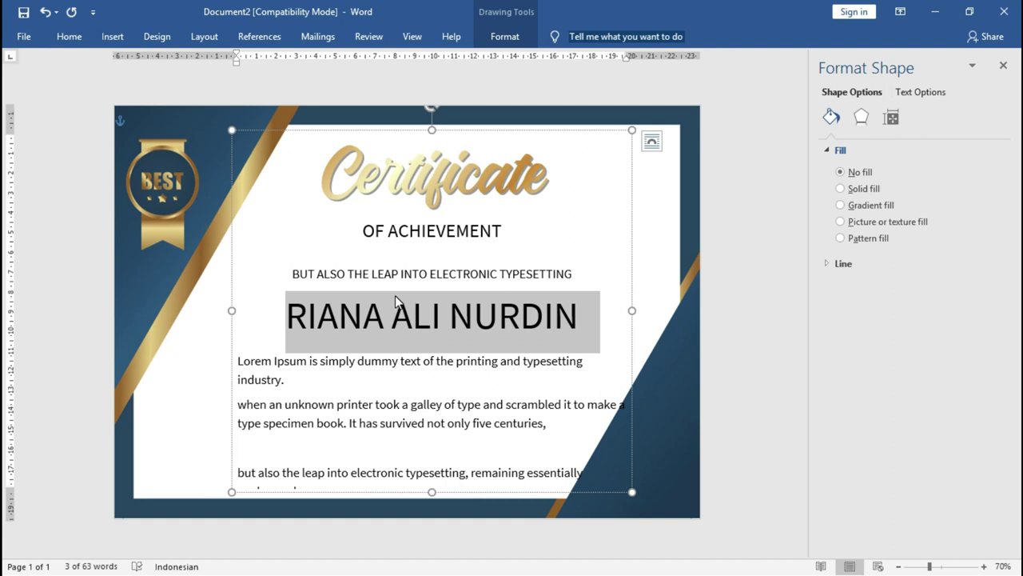
left_click(69, 36)
left_click(139, 87)
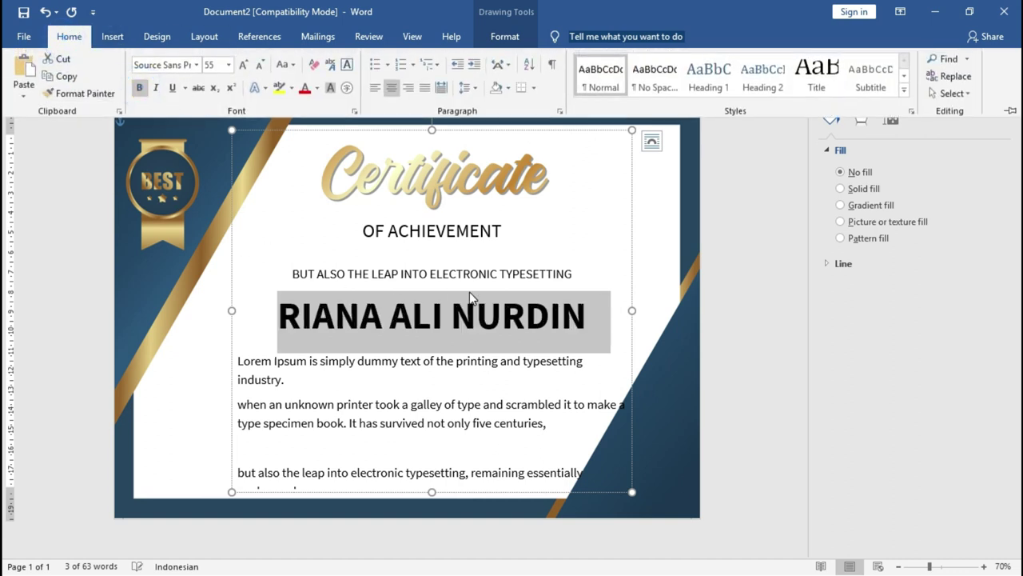
left_click(473, 279)
Bold the BUT ALSO THE LEAP INTO ELECTRONIC TYPESETTING subtitle line.
left_click_drag(589, 274, 294, 277)
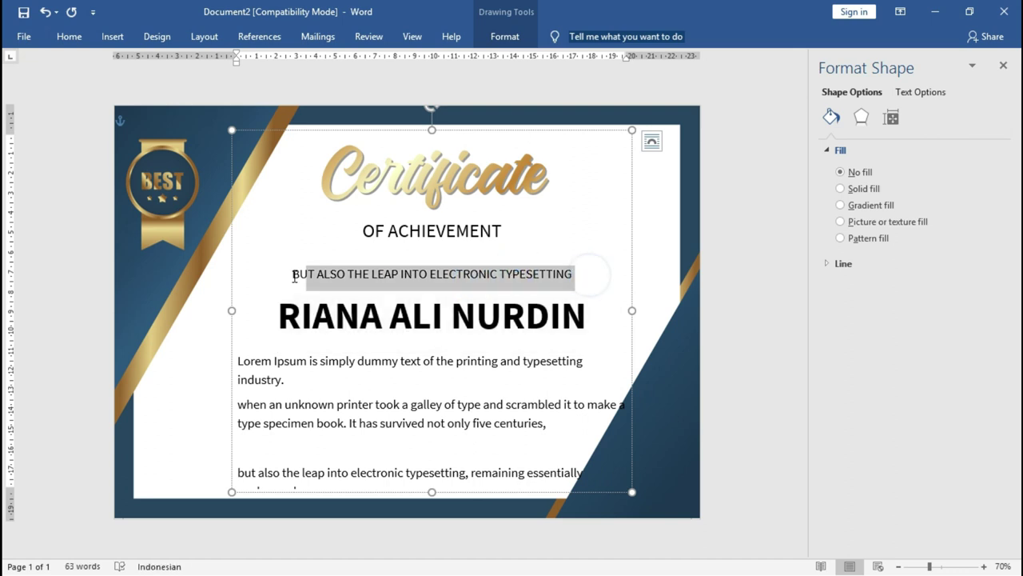
key("ctrl+b")
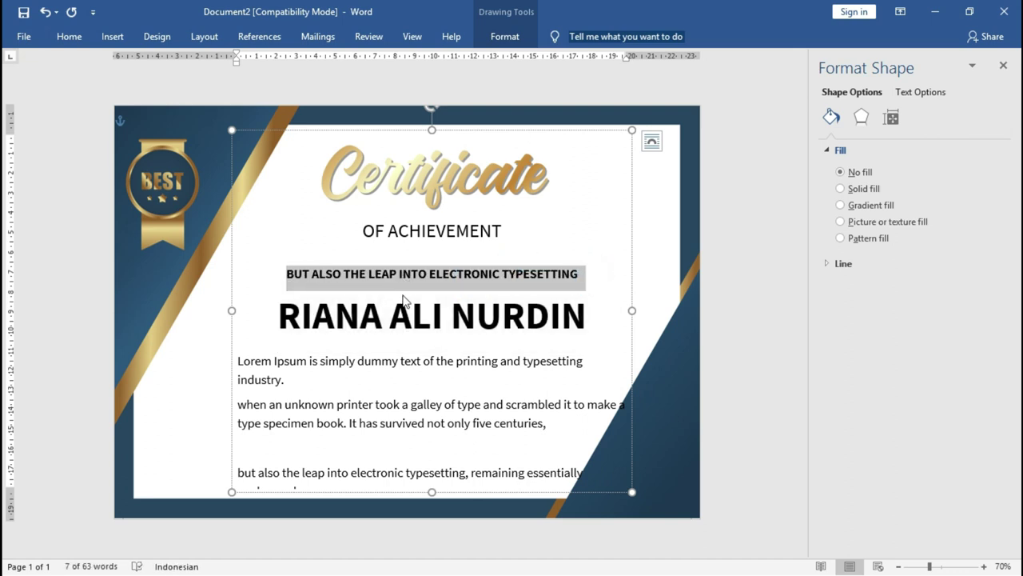
left_click(487, 402)
Delete the empty line between the body paragraphs.
left_click(259, 442)
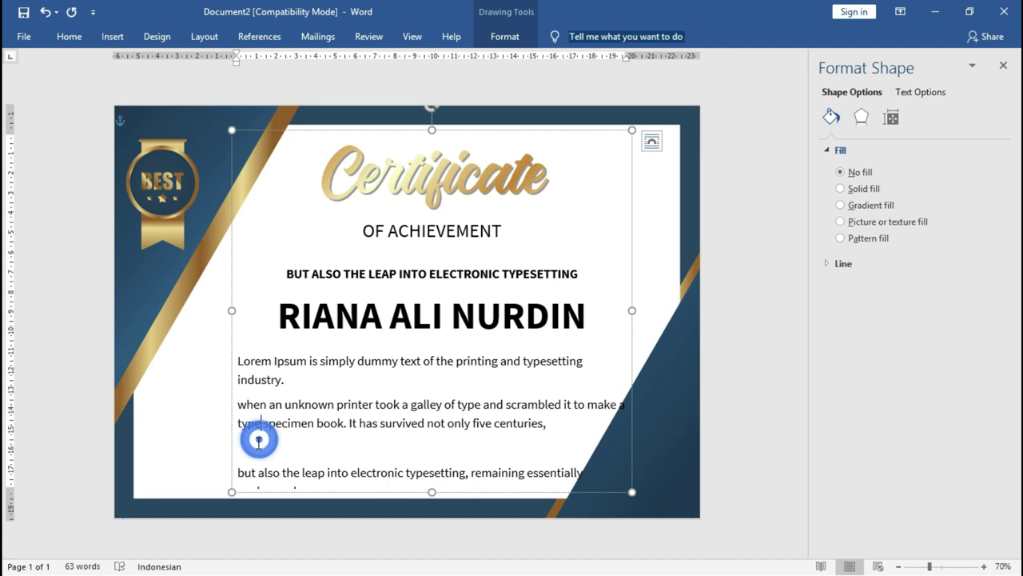
left_click(258, 442)
key("Delete")
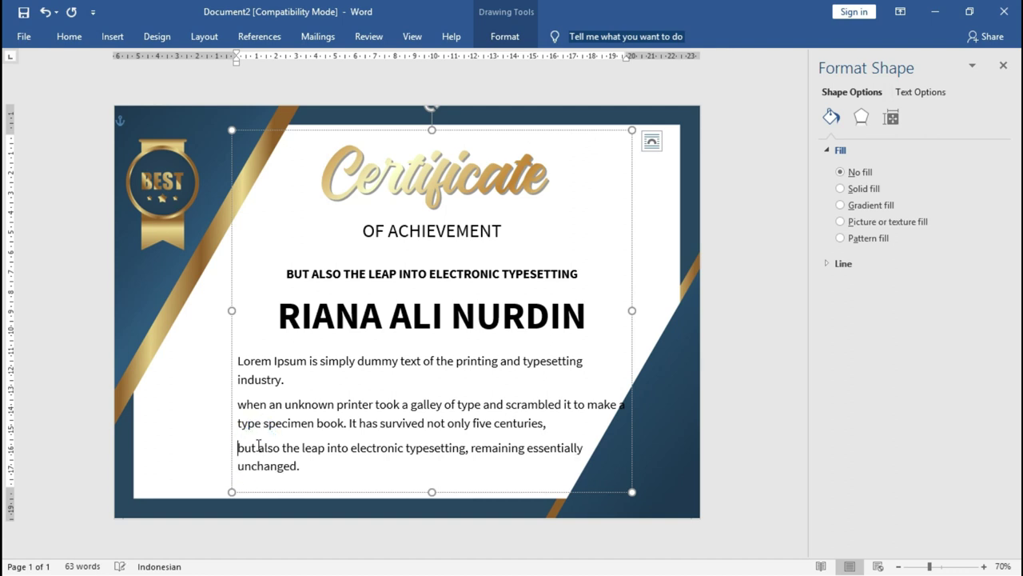
left_click(419, 280)
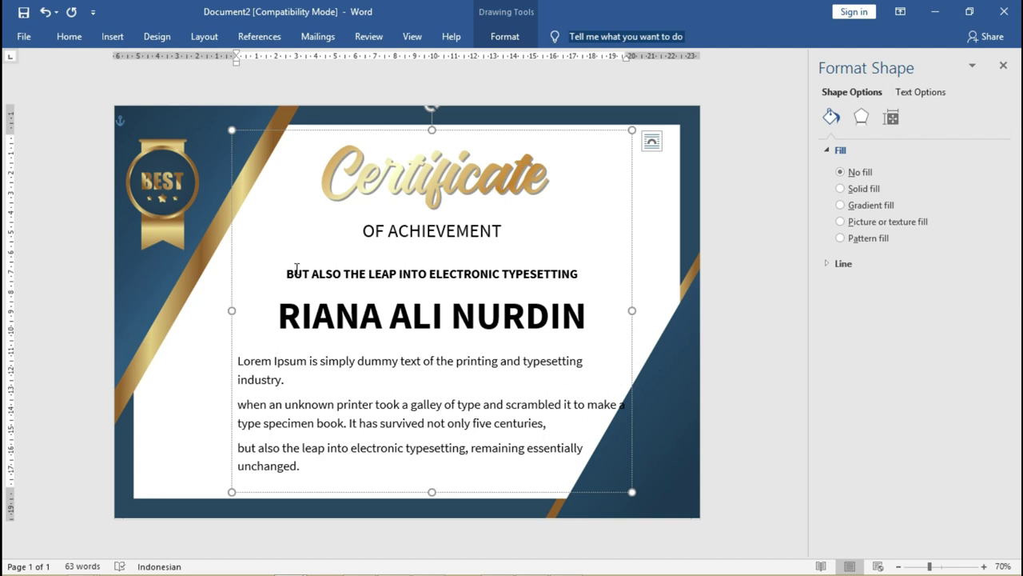
left_click_drag(275, 313, 596, 304)
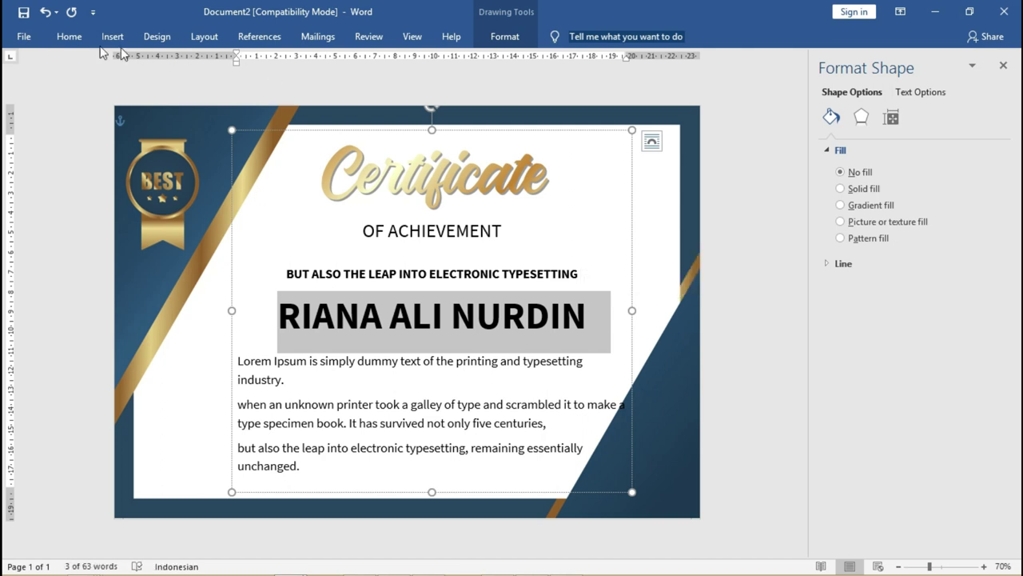
Give the recipient name a gold gradient text fill.
left_click(80, 37)
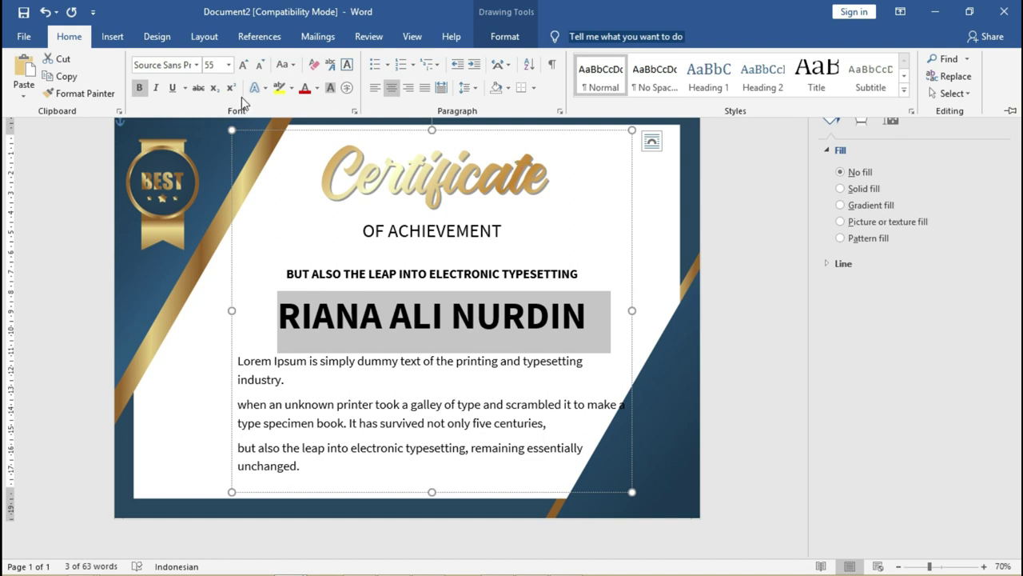
left_click(317, 88)
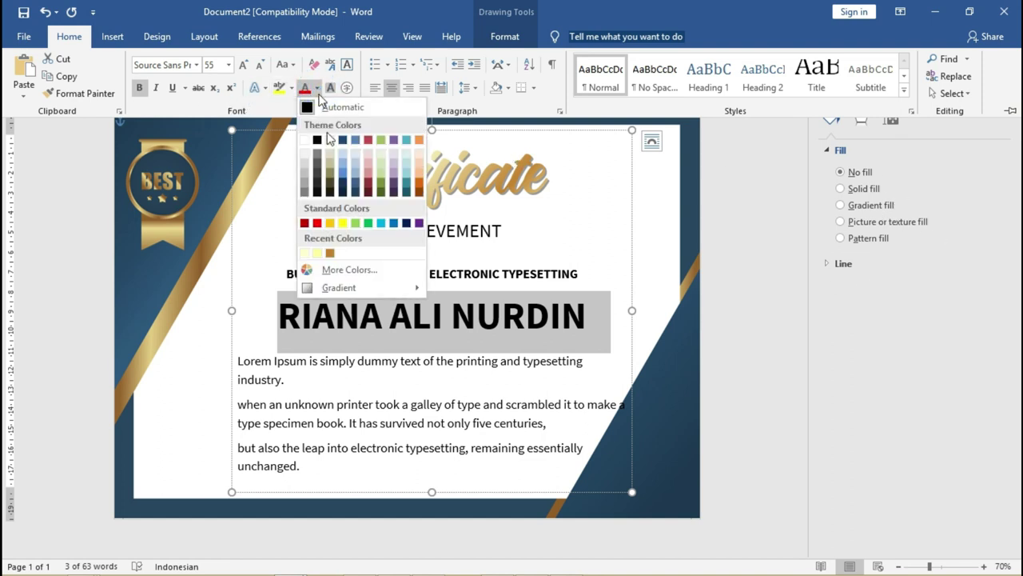
mouse_move(359, 288)
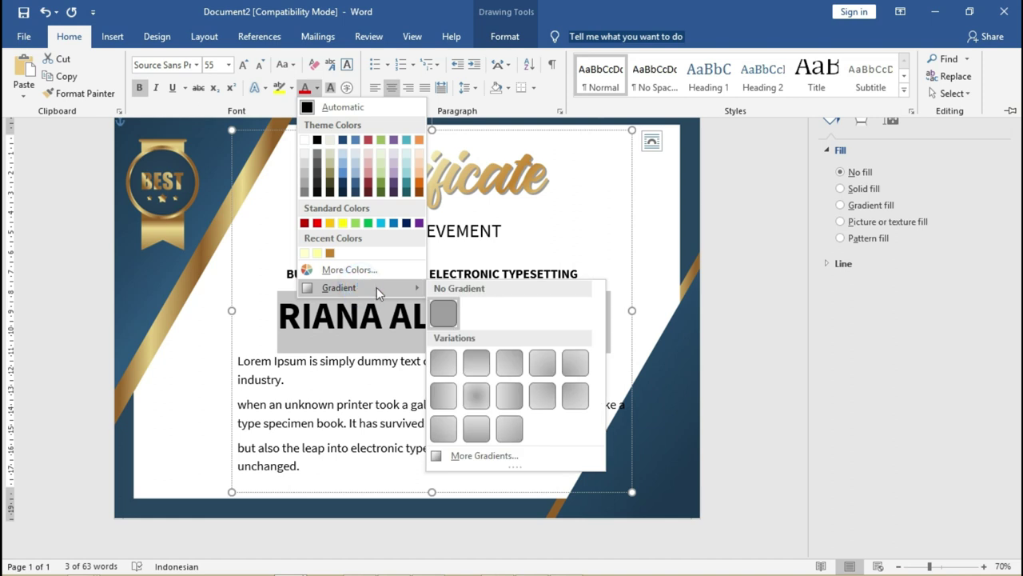
left_click(516, 458)
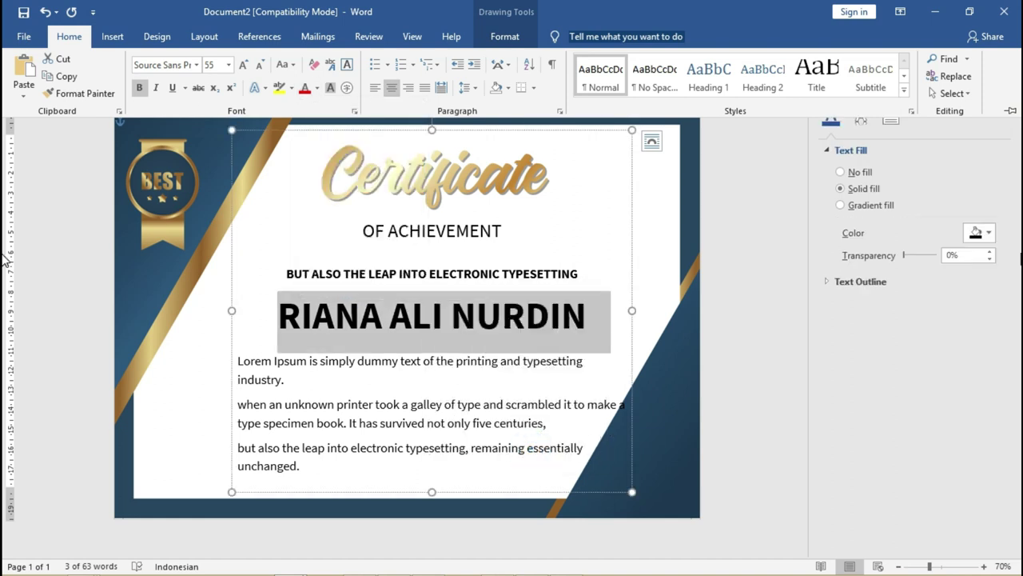
key("ctrl+F1")
left_click(831, 281)
left_click(831, 283)
left_click(841, 205)
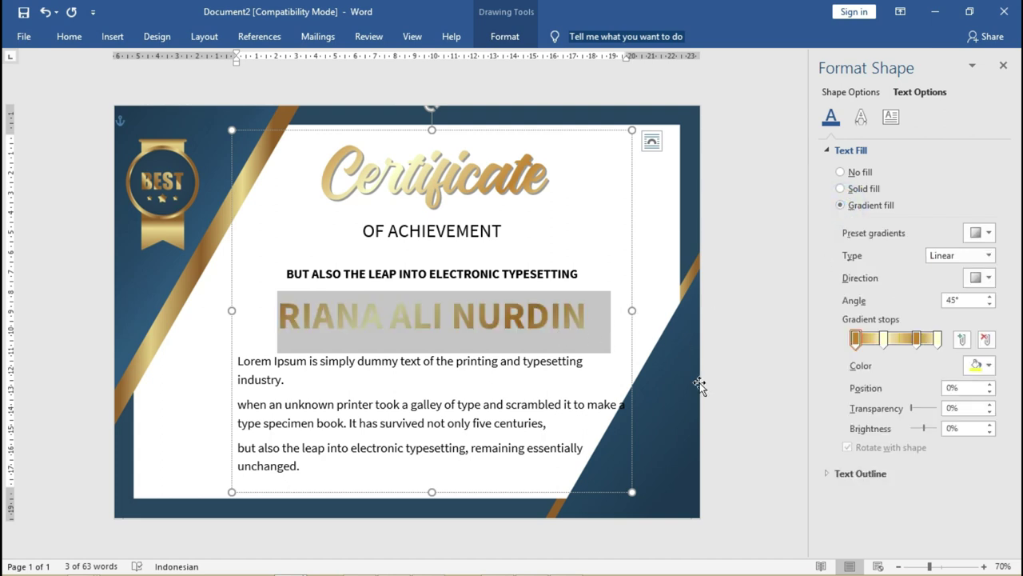
Add an outer shadow to the name: 60% transparency, 4 pt blur, 45°, 3 pt distance.
left_click(858, 117)
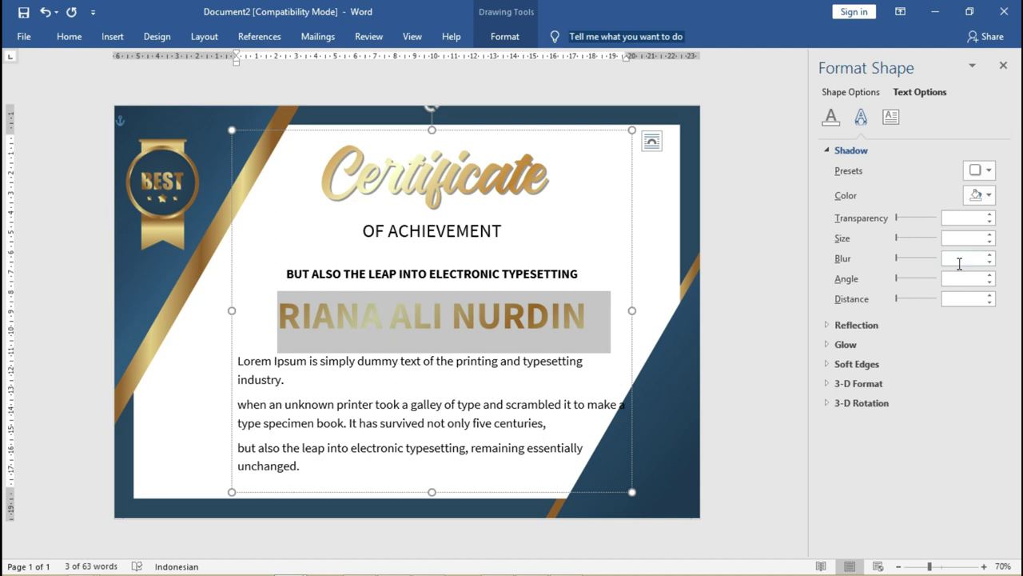
left_click(983, 173)
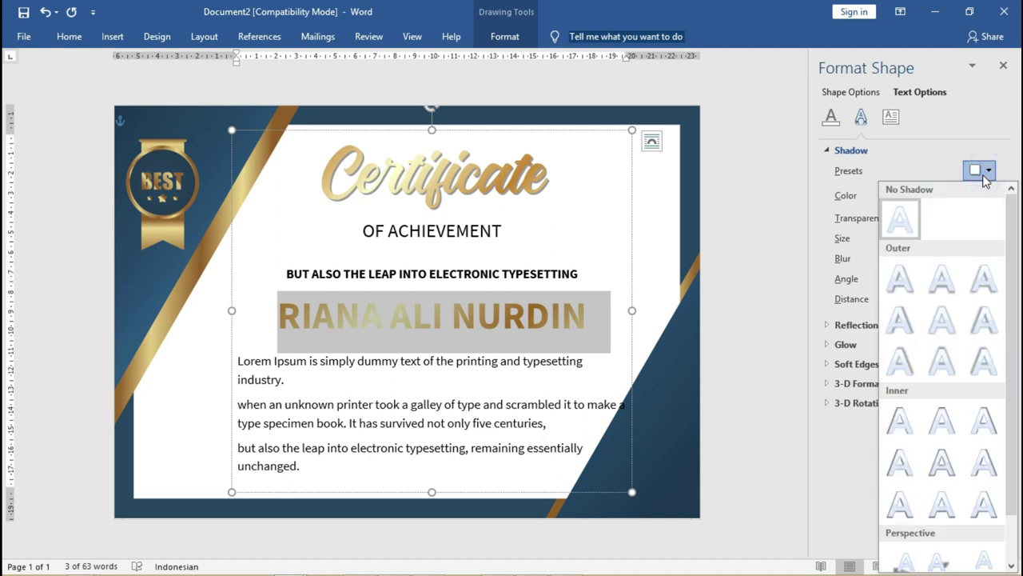
left_click(902, 279)
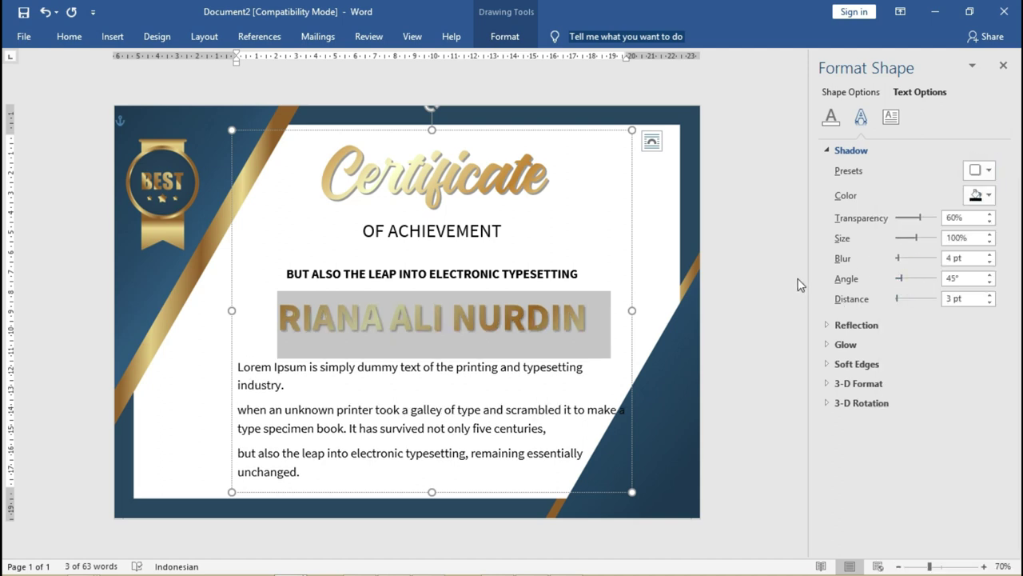
left_click(422, 432)
Shrink the body paragraphs' font one size and nudge the text box up and left.
left_click_drag(238, 364, 436, 486)
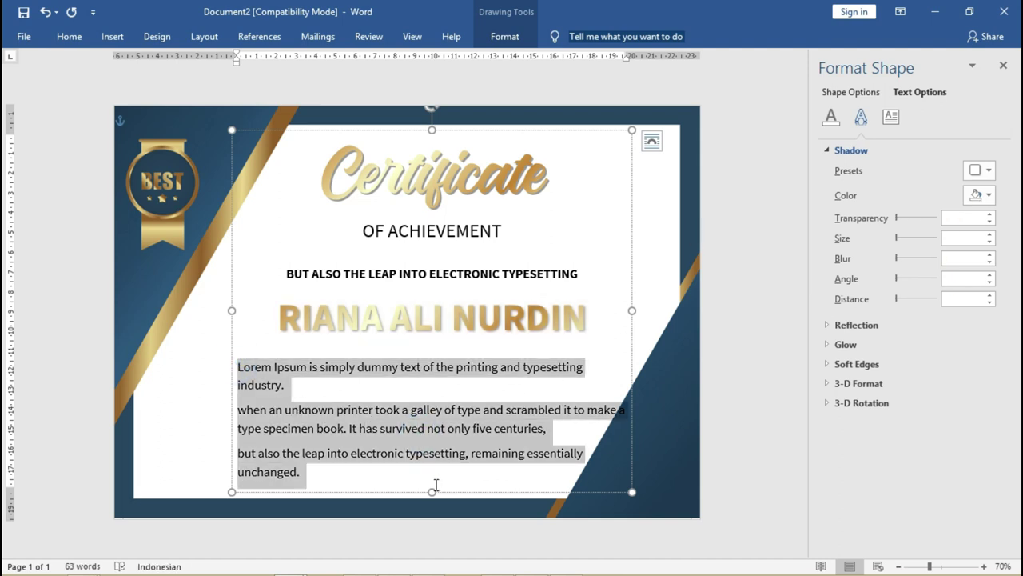
key("ctrl+bracketleft")
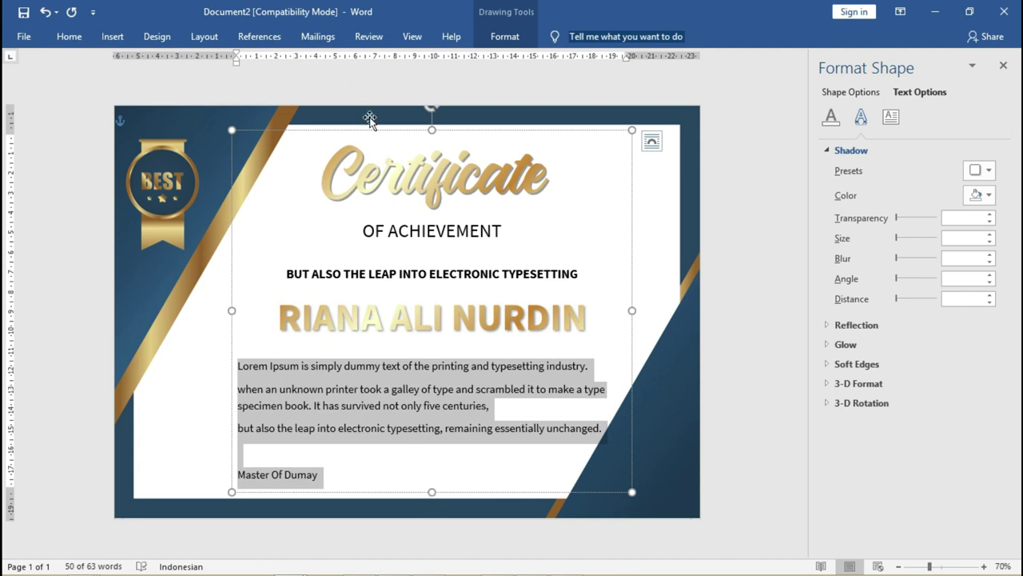
left_click_drag(371, 131, 363, 125)
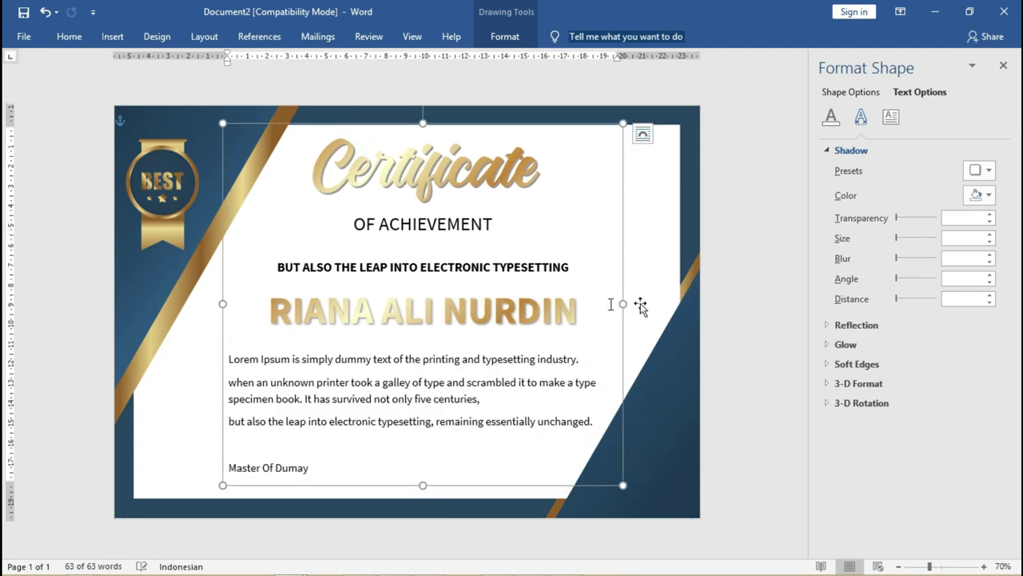
left_click(749, 238)
left_click(432, 309)
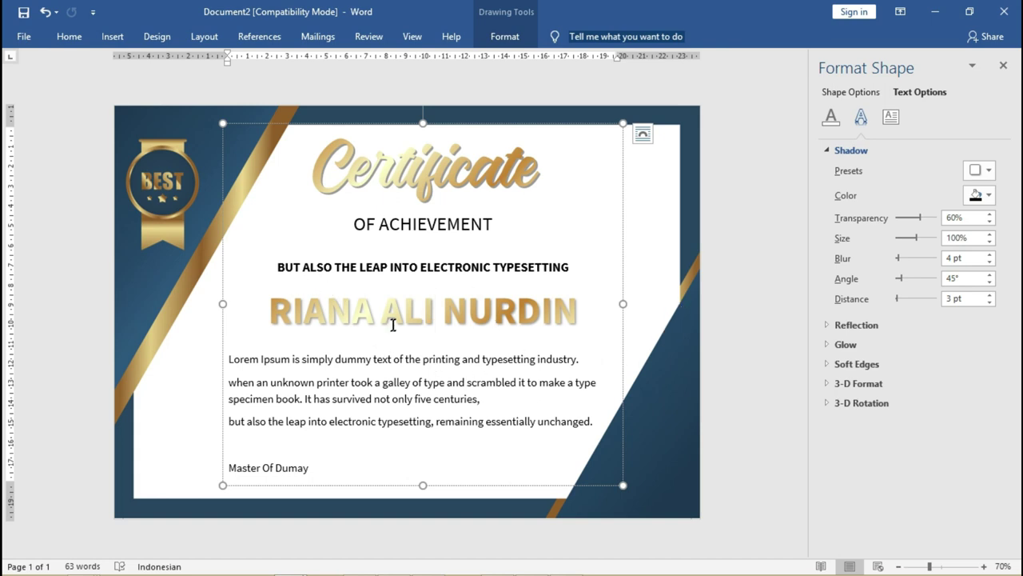
Draw a page-sized rectangle over the certificate and open its Shape Fill choices.
left_click(104, 38)
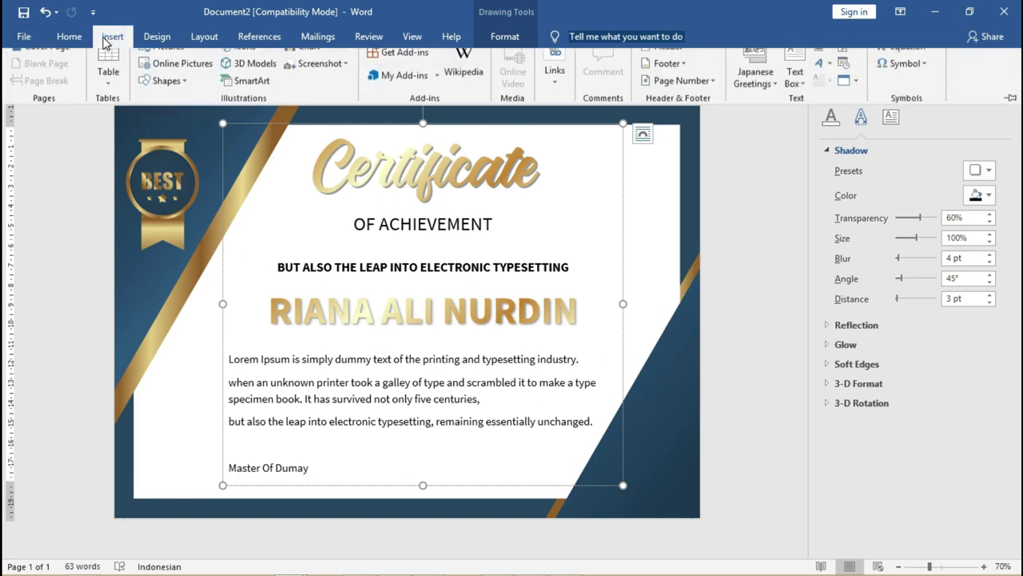
left_click(185, 95)
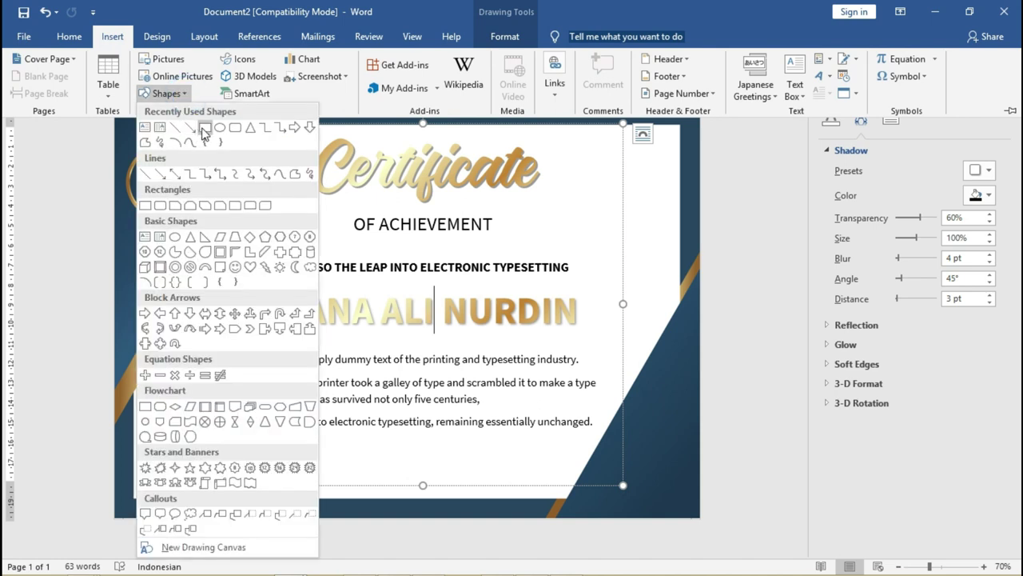
left_click(205, 131)
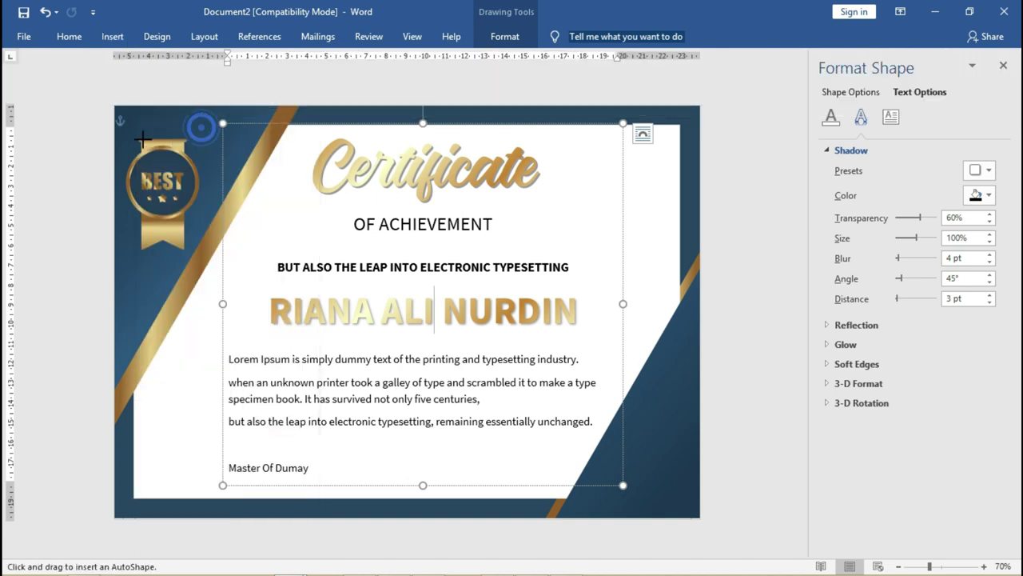
left_click_drag(126, 117, 694, 510)
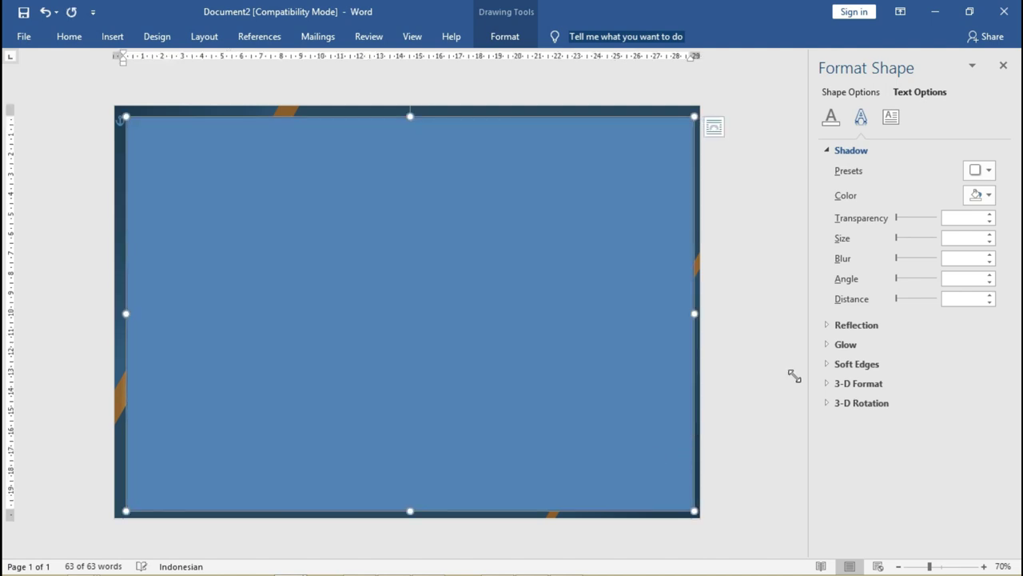
left_click(519, 36)
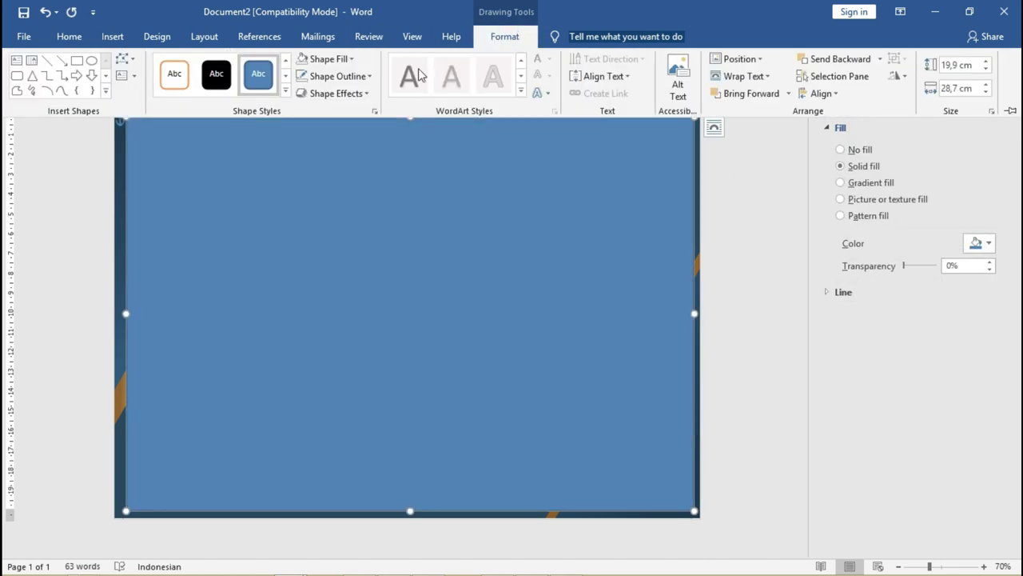
left_click(334, 63)
Remove the rectangle's fill and widen its outline to 5,25 pt.
left_click(360, 225)
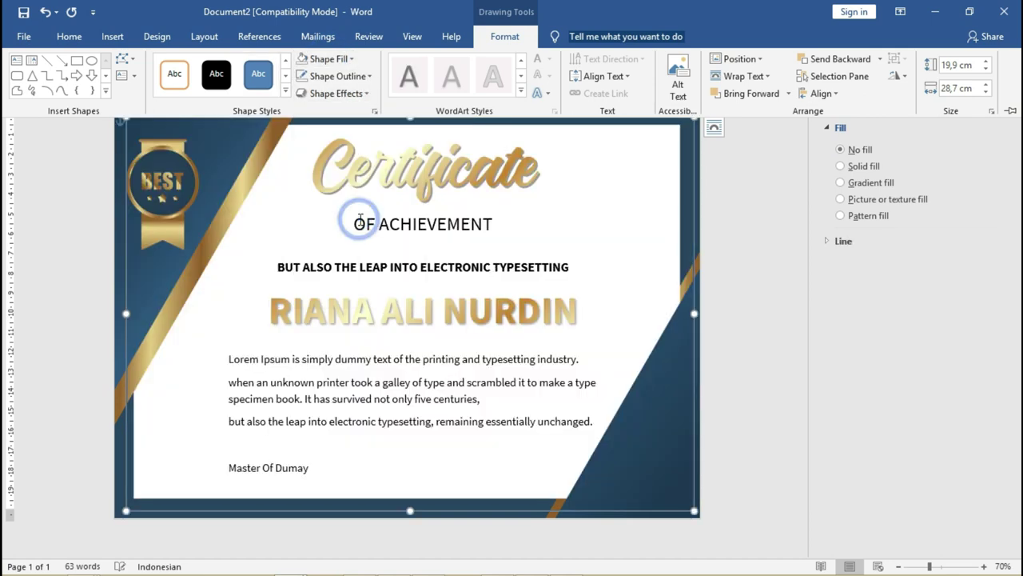
left_click(830, 245)
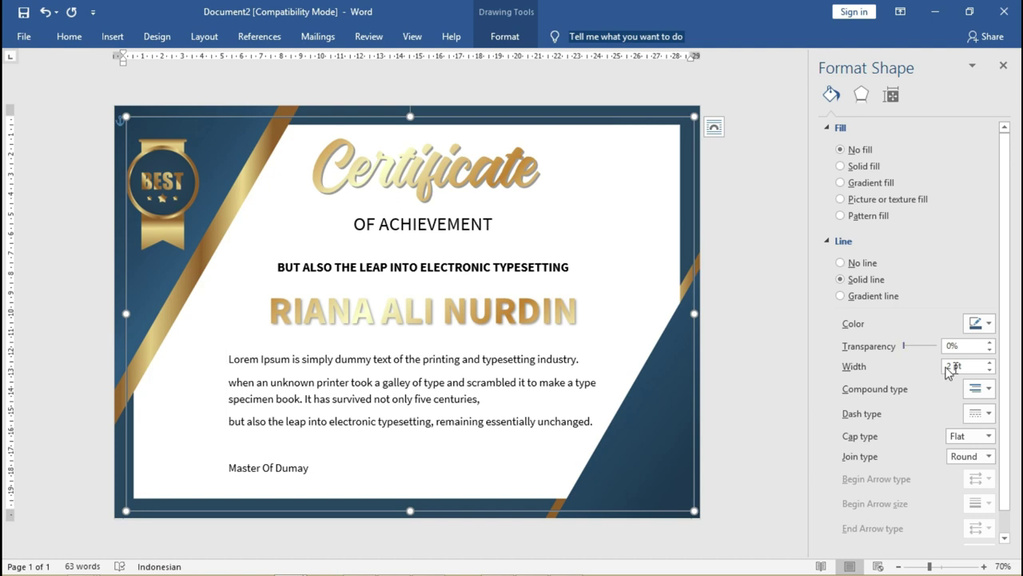
left_click(990, 363)
left_click(990, 363)
left_click(989, 362)
left_click(990, 362)
left_click(990, 362)
left_click(989, 363)
Make the outline a gradient line with a gold first stop and a light yellow stop moved left.
left_click(886, 299)
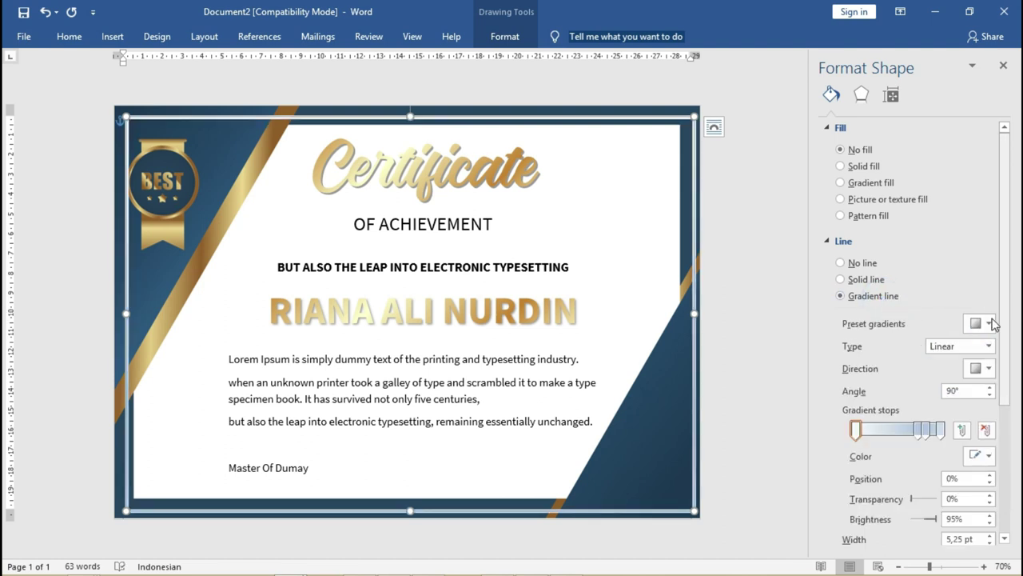
left_click(992, 323)
left_click(964, 278)
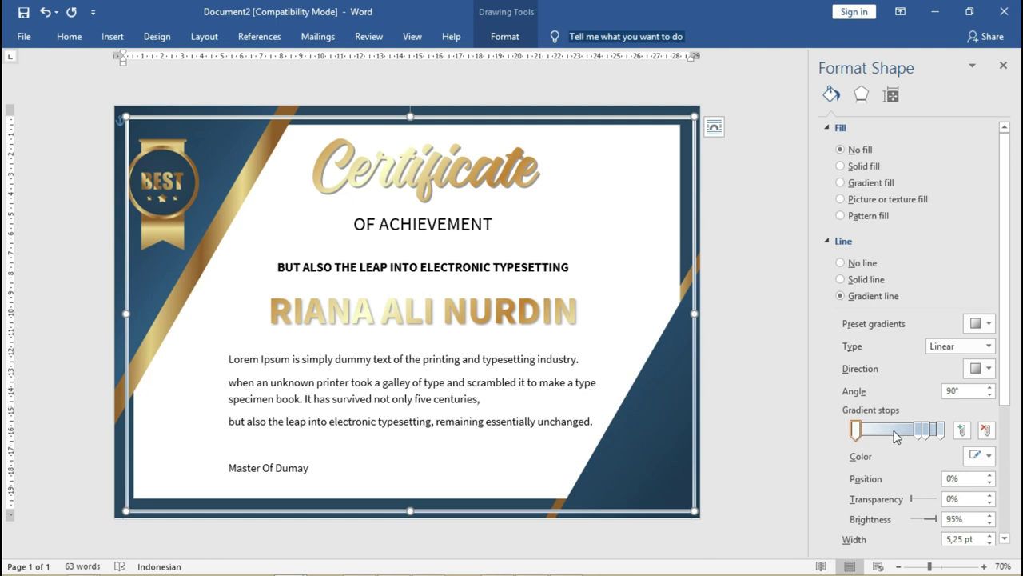
scroll(1000, 324, "down", 3)
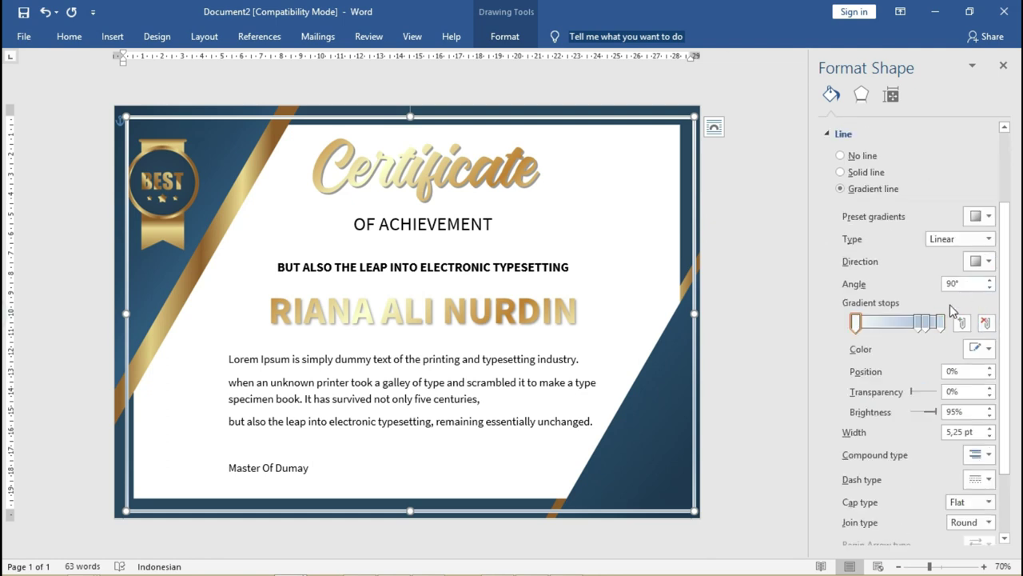
left_click(859, 321)
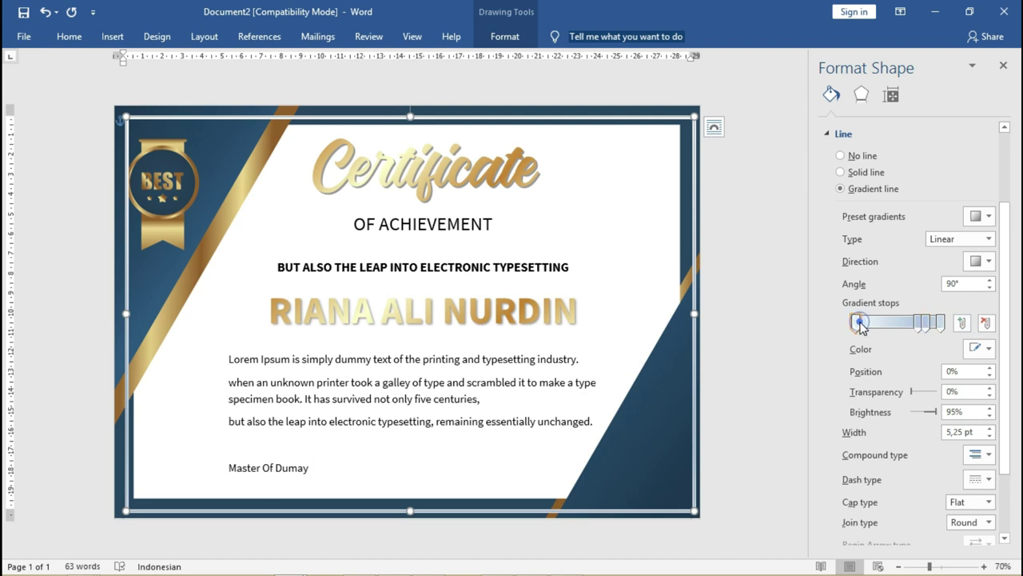
left_click(989, 350)
left_click(923, 498)
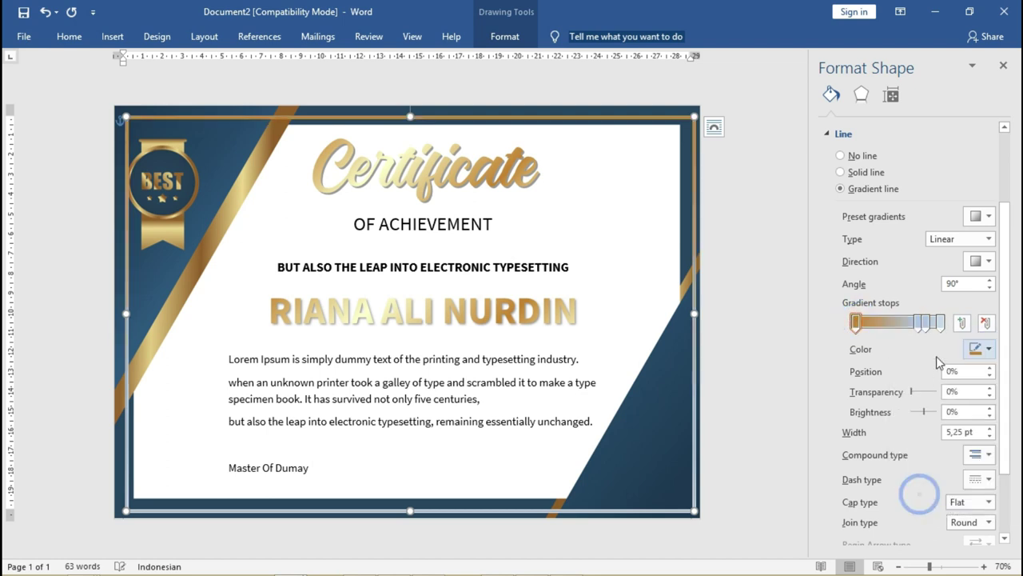
left_click(923, 321)
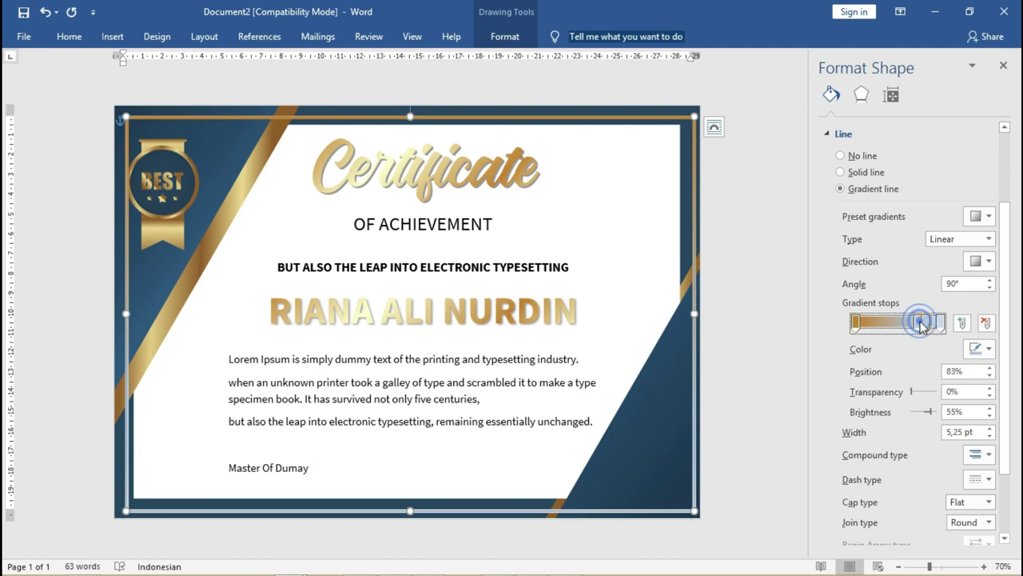
left_click(988, 349)
left_click(914, 498)
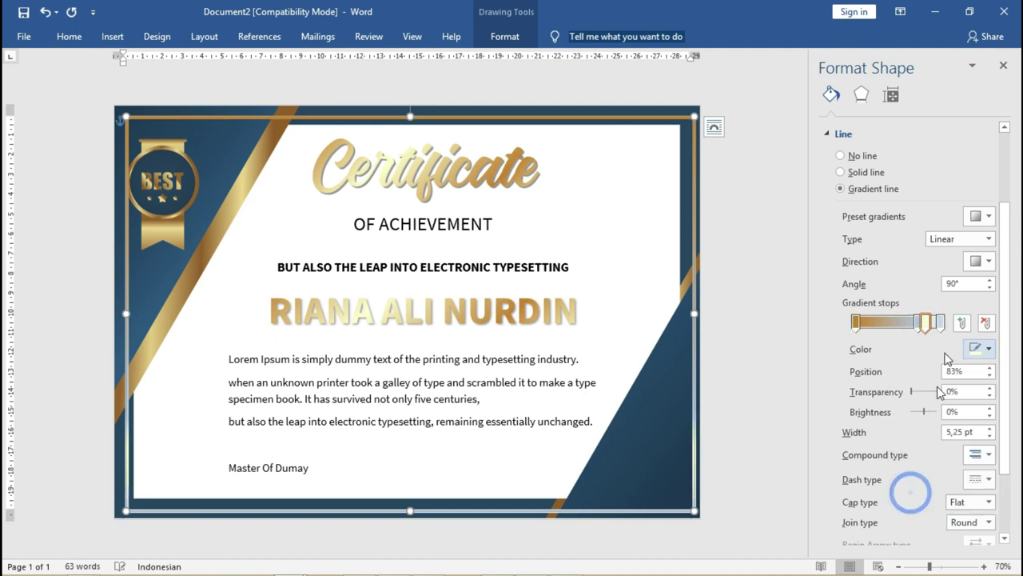
left_click_drag(925, 321, 881, 323)
Colour the 74% gradient stop gold and the last stop a lighter recent colour.
left_click(918, 321)
left_click(989, 350)
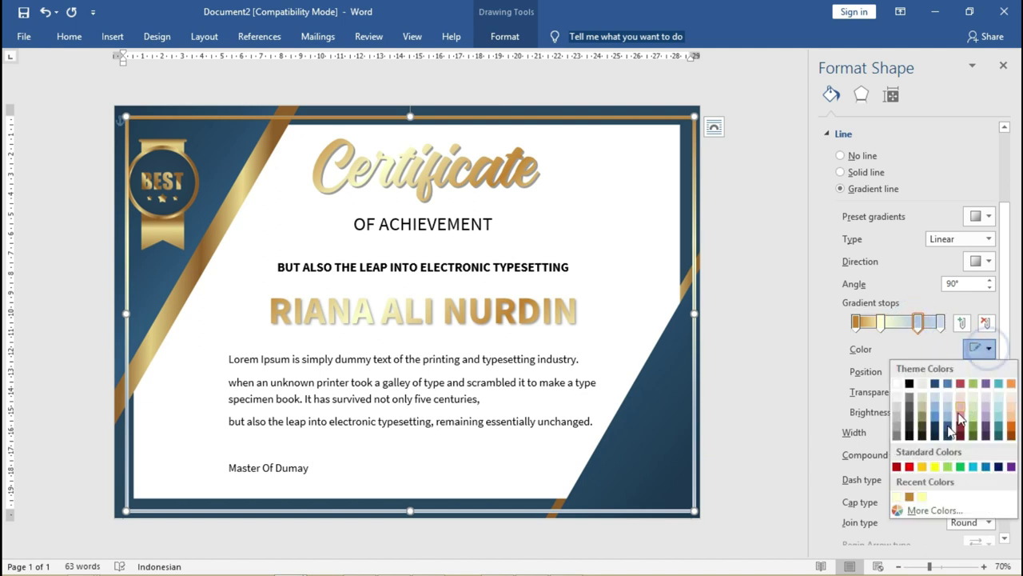
left_click(910, 497)
left_click(939, 323)
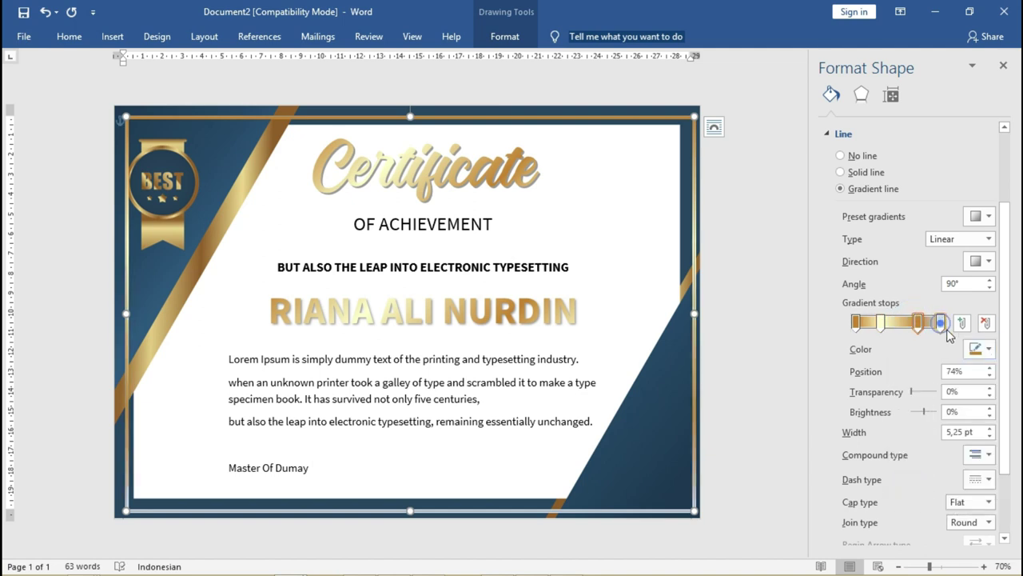
left_click(990, 350)
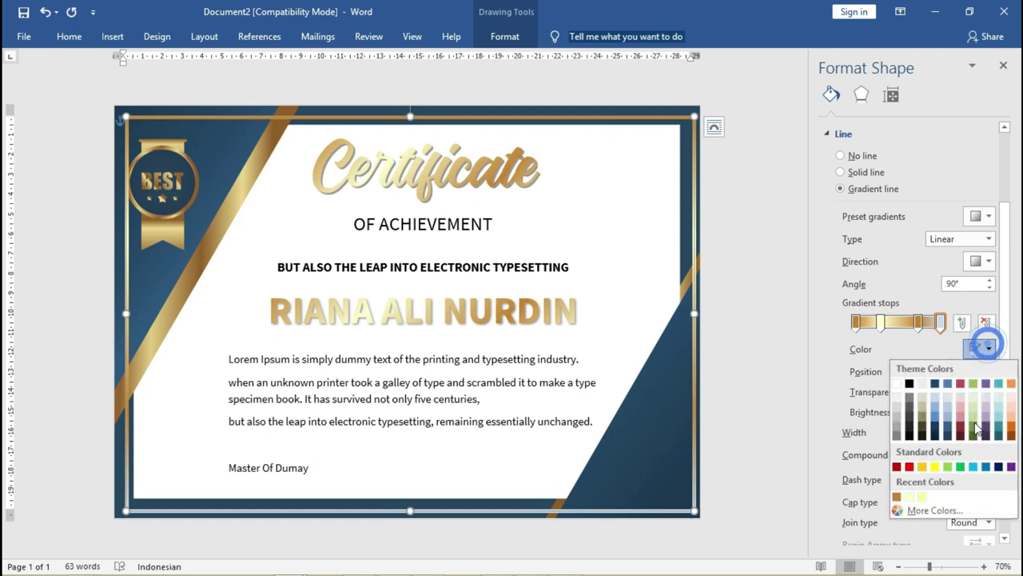
left_click(913, 498)
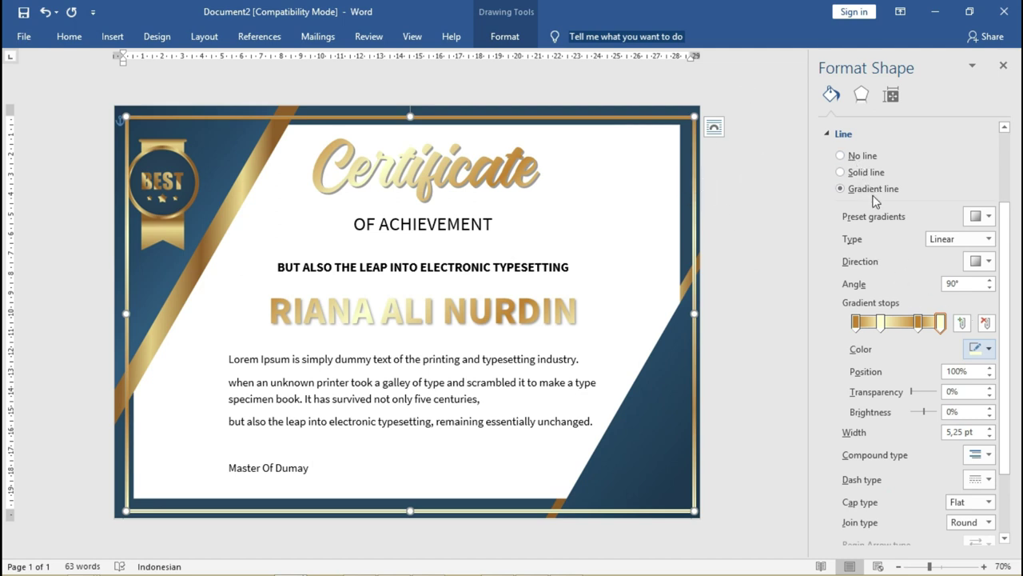
scroll(919, 216, "up", 2)
scroll(887, 184, "up", 1)
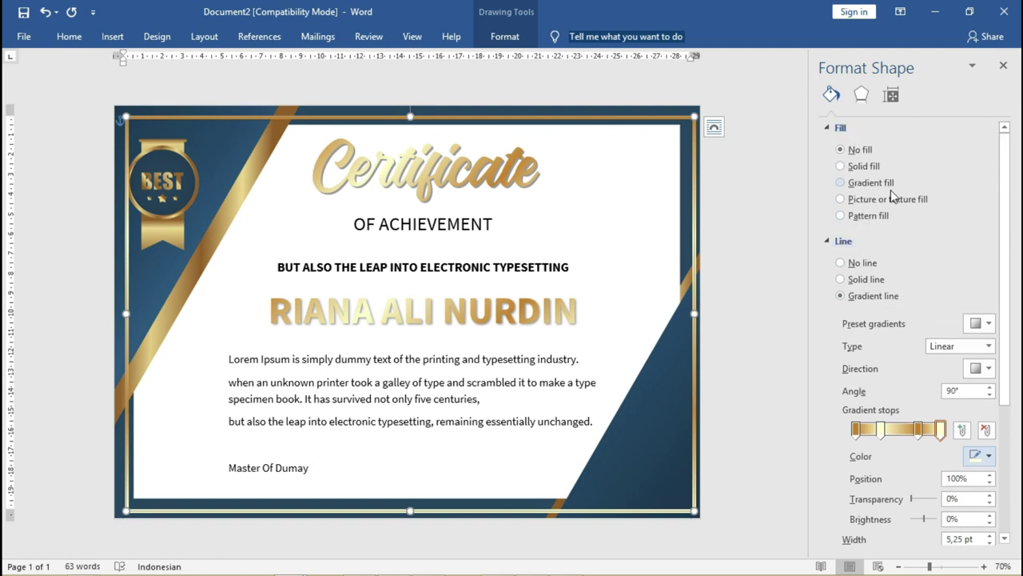
scroll(989, 389, "down", 3)
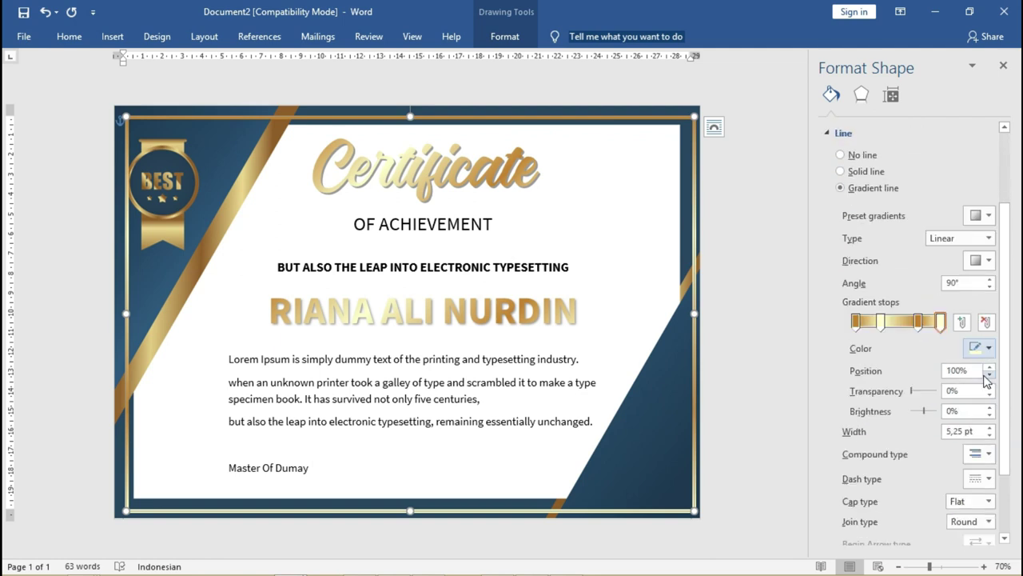
Reduce the gold frame's outline width to 3,25 pt.
left_click(989, 437)
left_click(989, 436)
left_click(989, 437)
left_click(989, 437)
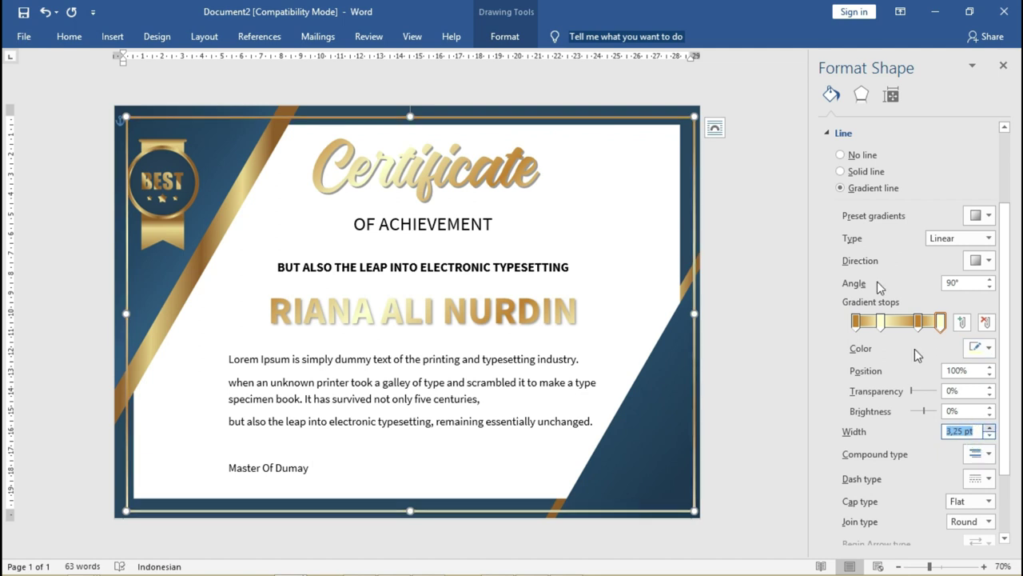
Position the gold frame in the middle centre of the page.
left_click(505, 36)
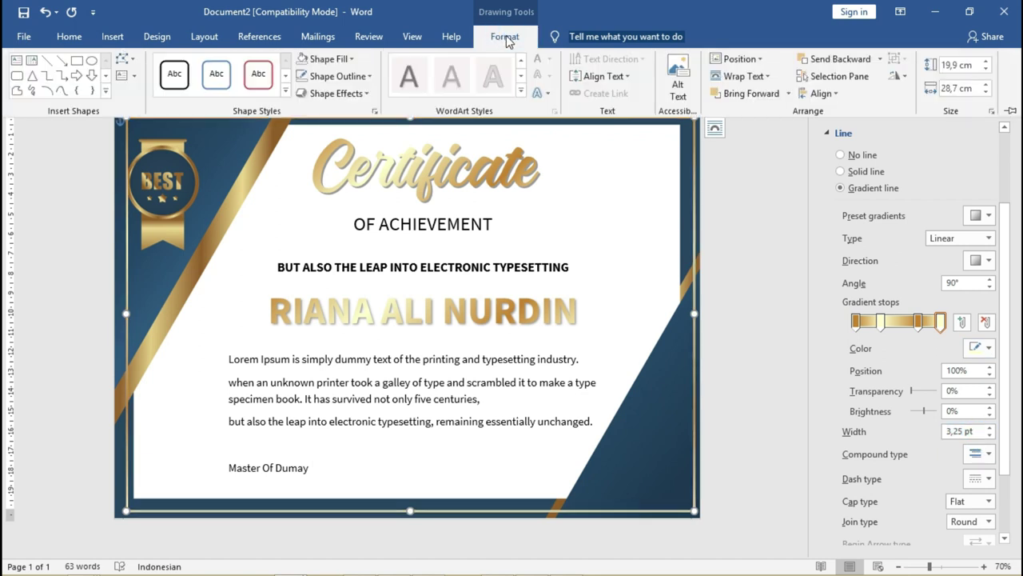
left_click(734, 59)
left_click(774, 213)
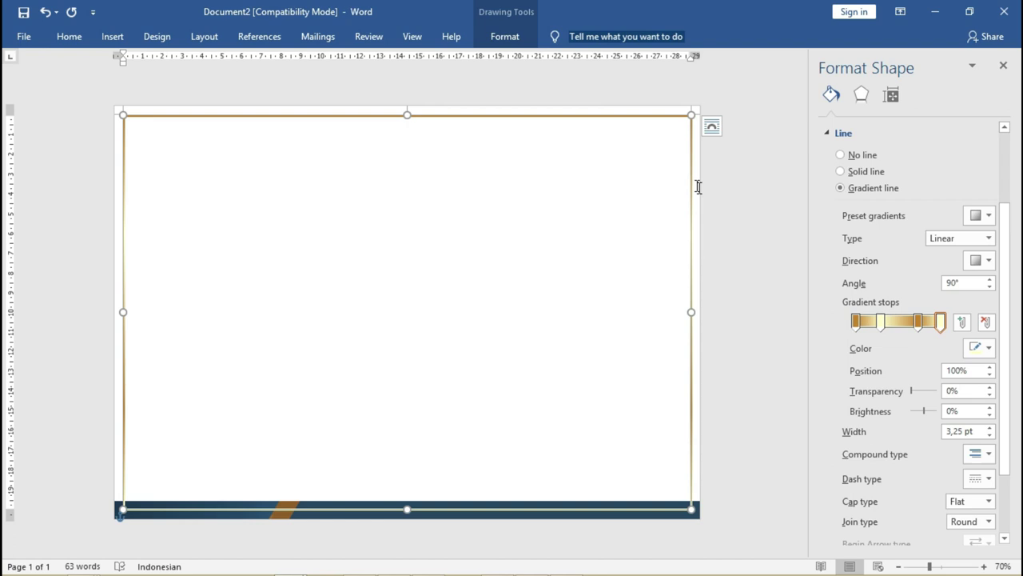
scroll(467, 202, "down", 1)
Reselect the gold frame and set its text wrapping to In Front of Text.
left_click(571, 222)
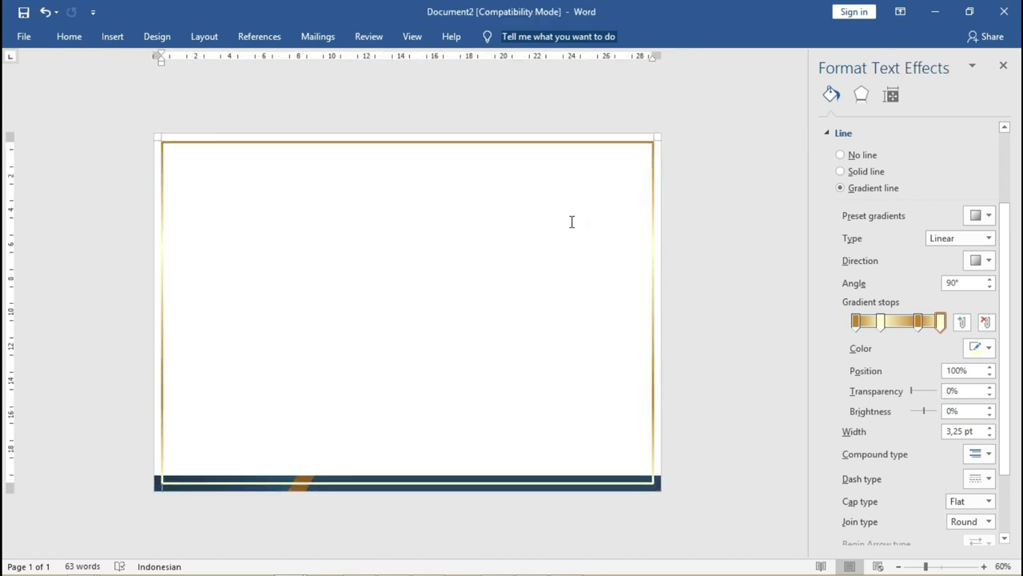
left_click(709, 253)
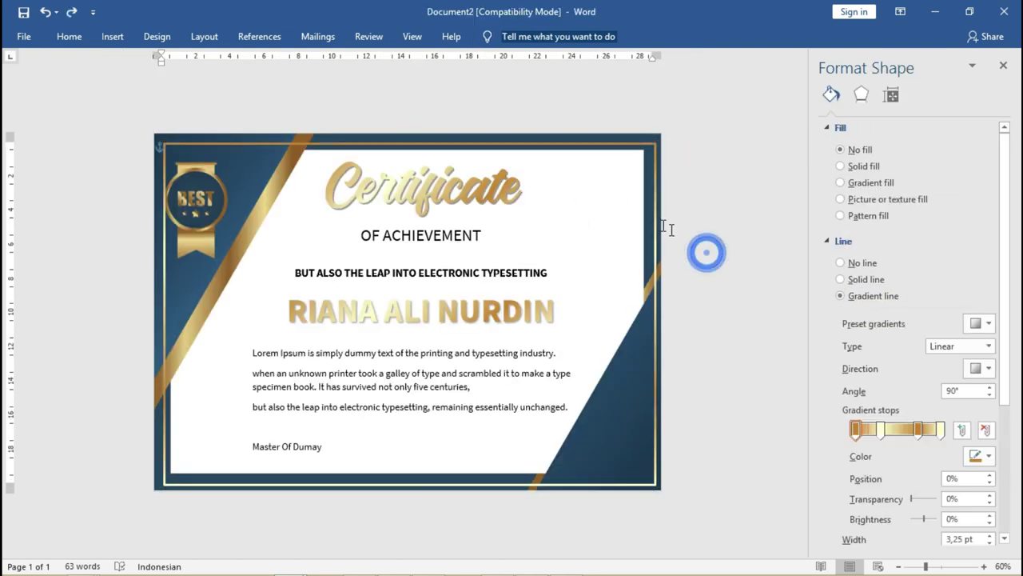
left_click(657, 219)
left_click(656, 217)
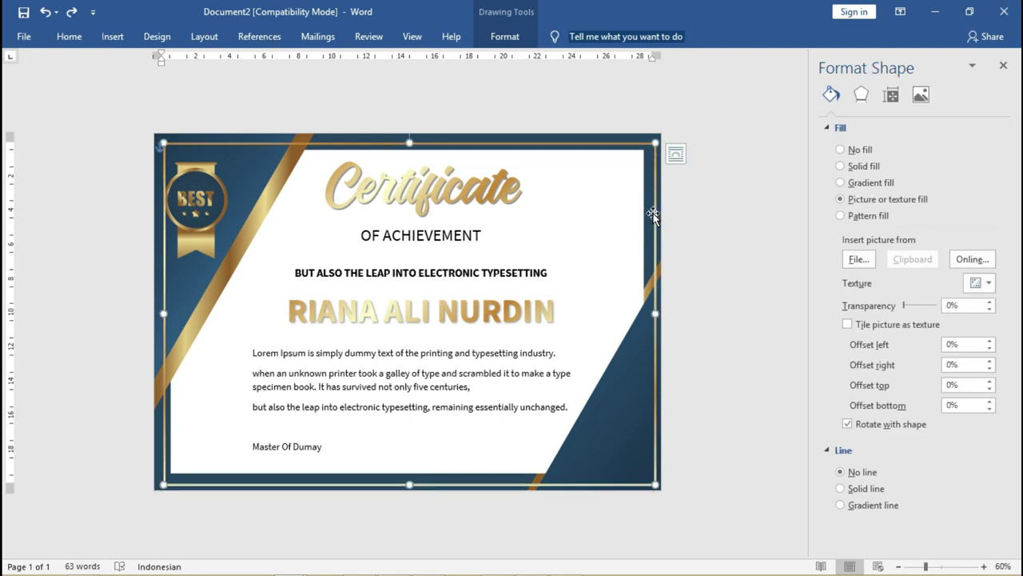
left_click(505, 36)
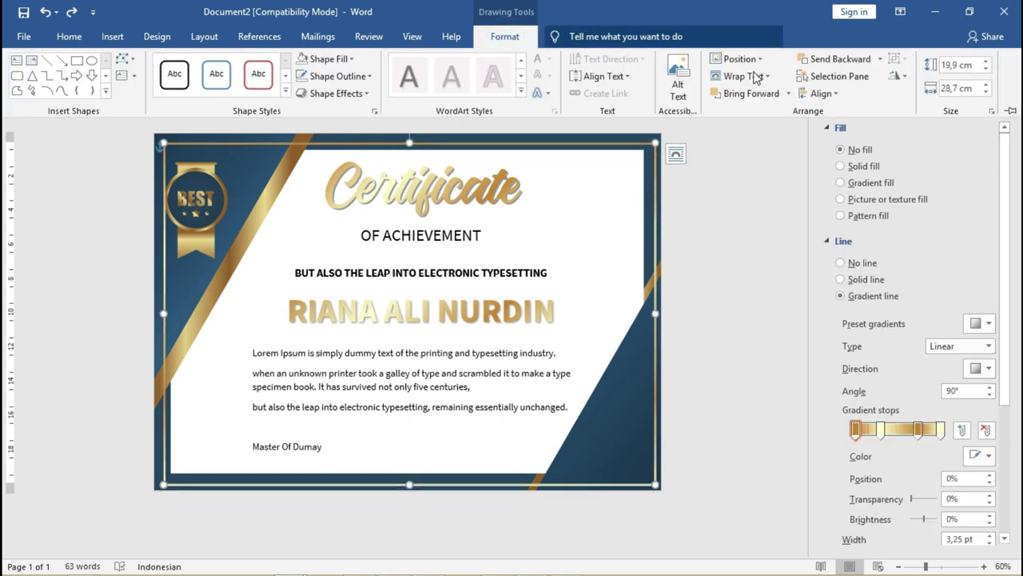
left_click(742, 76)
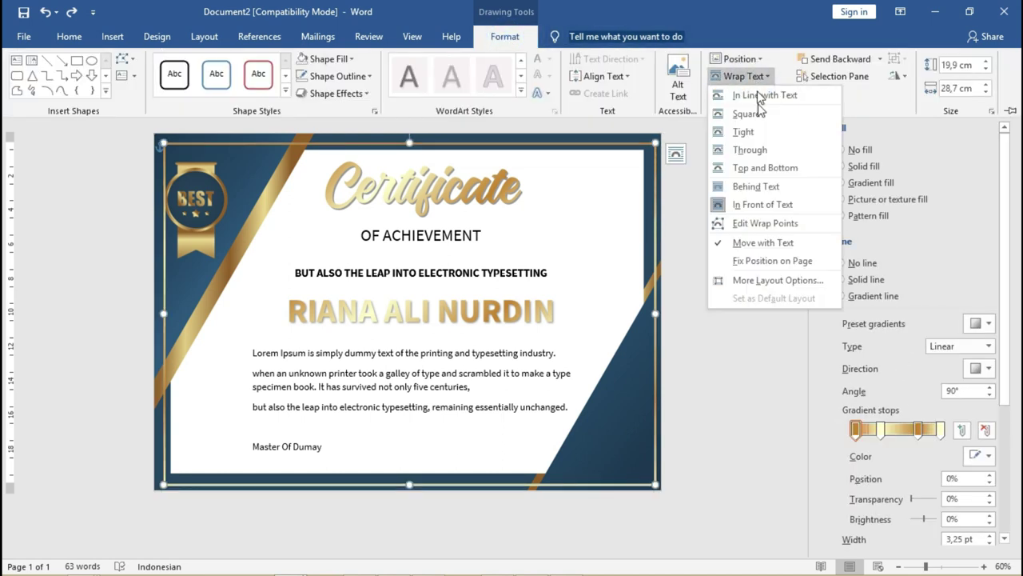
left_click(775, 206)
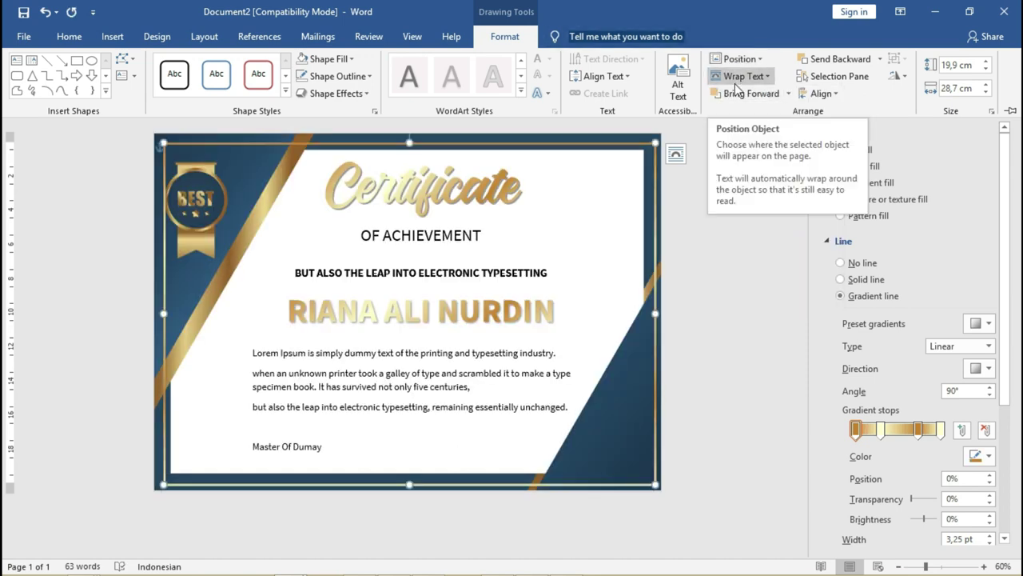
left_click(734, 59)
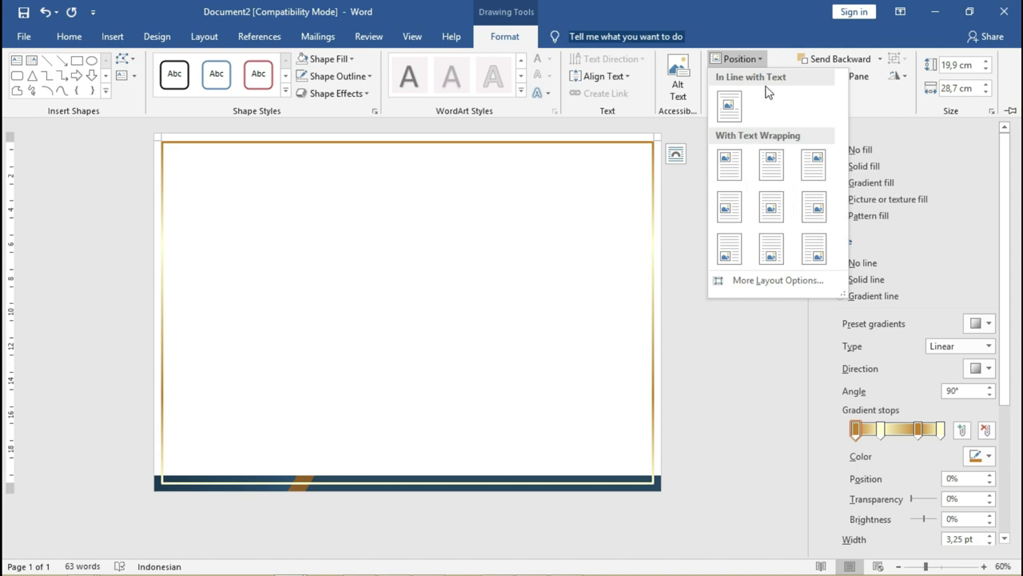
Nudge the page-sized gold frame into alignment on the page.
left_click(677, 188)
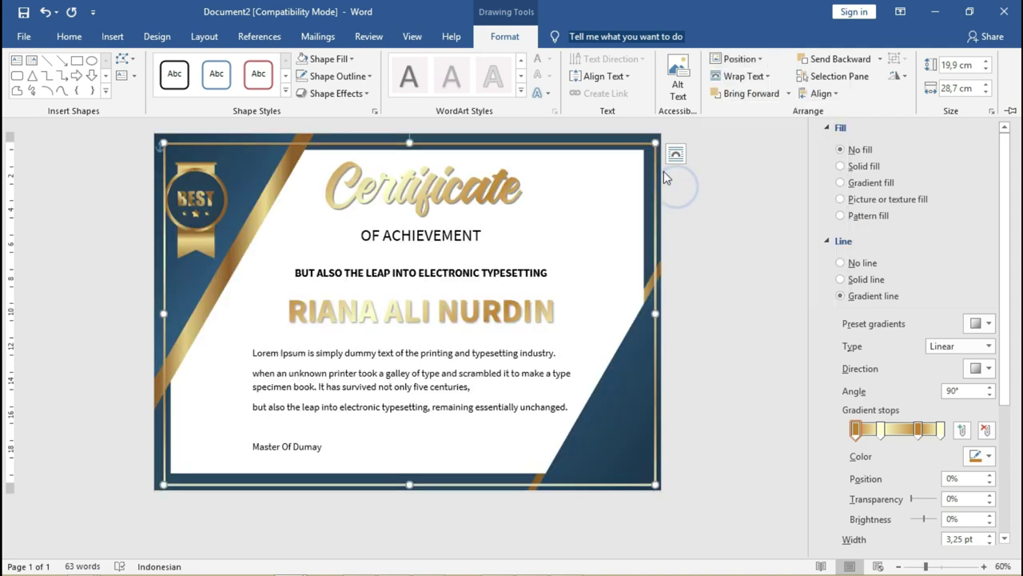
left_click(650, 166)
left_click_drag(650, 166, 649, 165)
left_click_drag(159, 311, 157, 311)
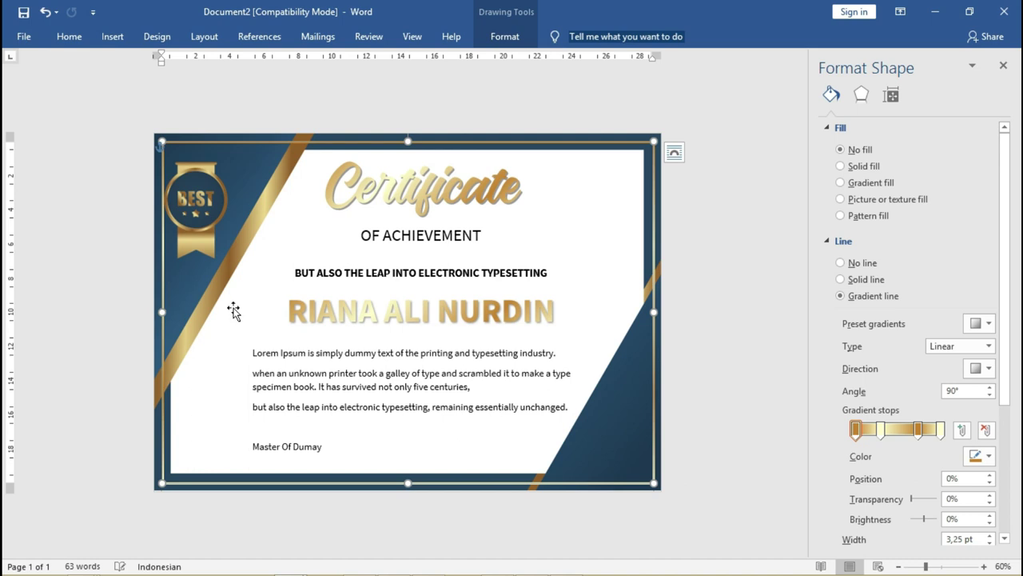
left_click(697, 219)
Shift the BEST badge slightly right and shrink it by its corner.
left_click(205, 193)
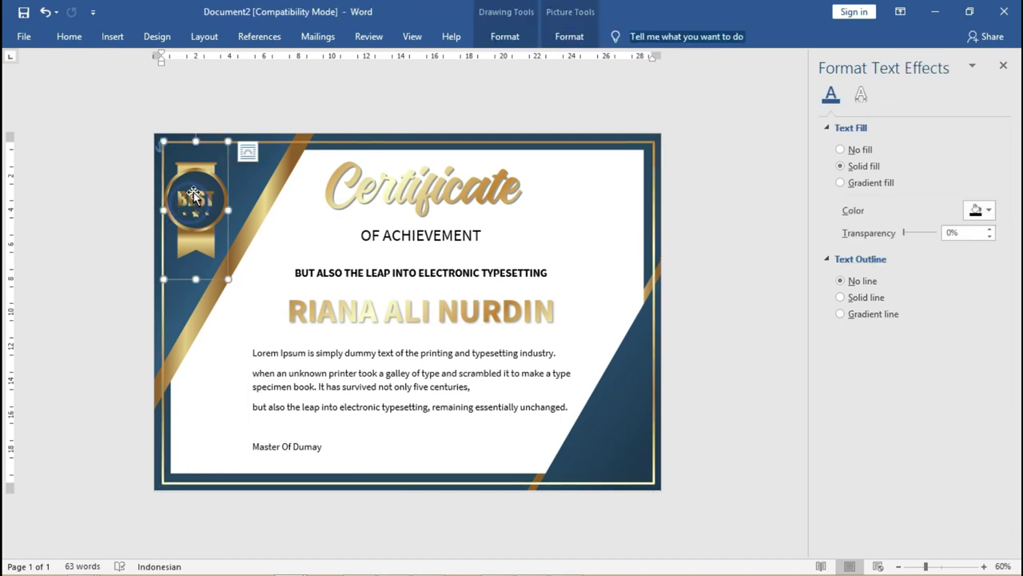
left_click_drag(205, 193, 214, 193)
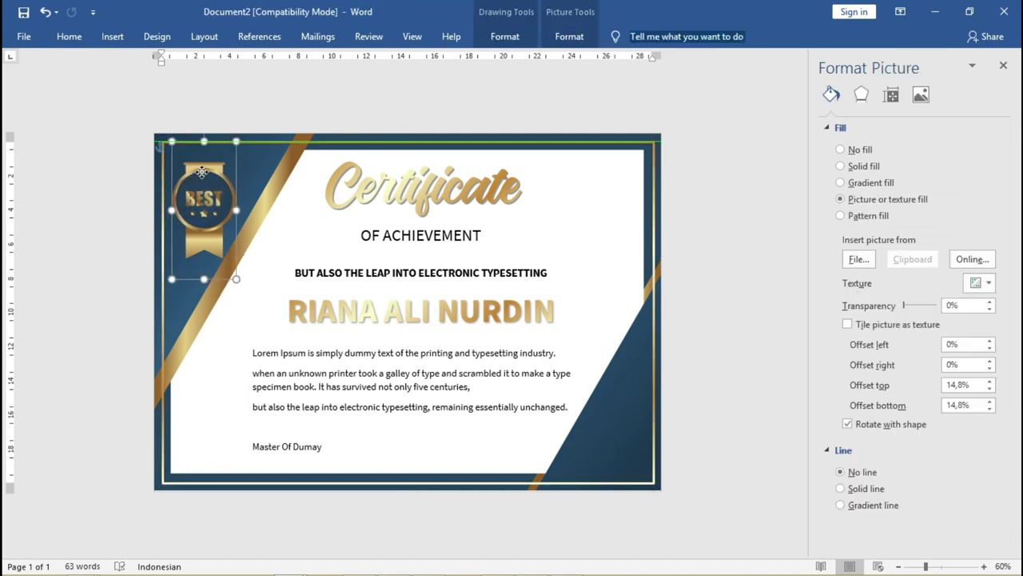
left_click_drag(234, 279, 222, 258)
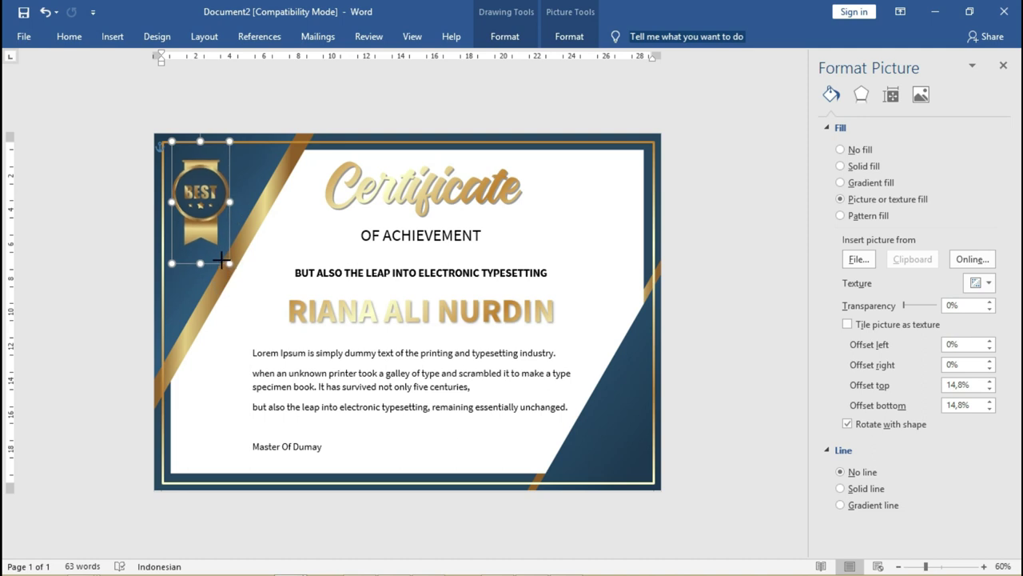
Narrow the gold rectangle and lower its top edge to the recipient name.
left_click(654, 317)
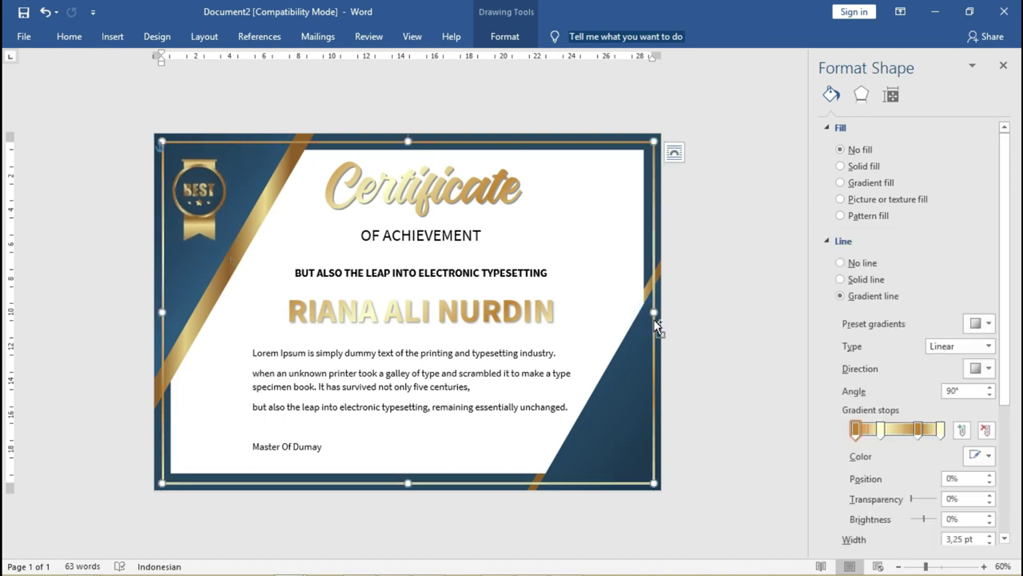
left_click_drag(654, 320, 593, 313)
left_click_drag(330, 157, 368, 290)
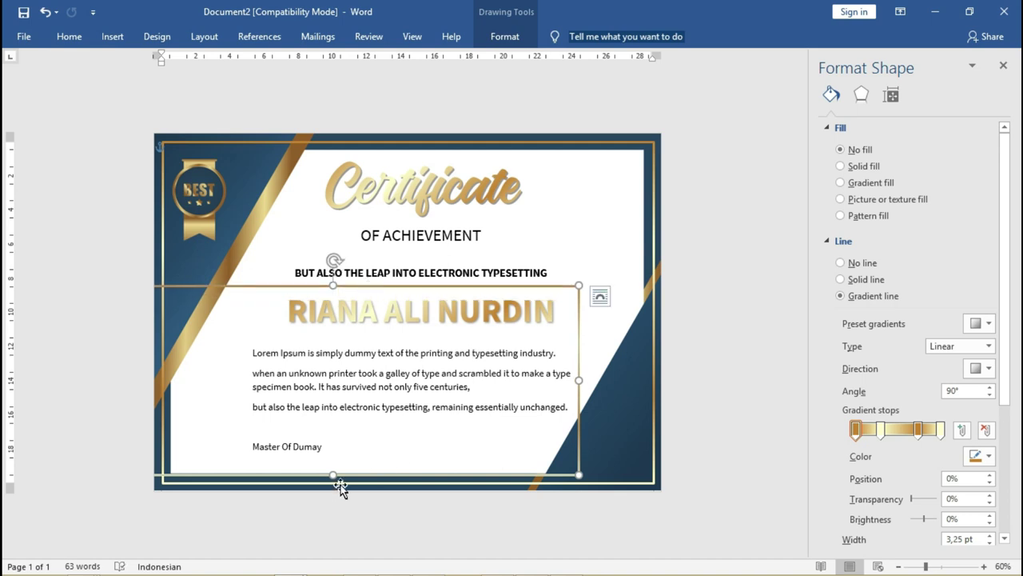
Raise, shift and narrow the inner gold rectangle into a slim centred box around the recipient name.
left_click(340, 484)
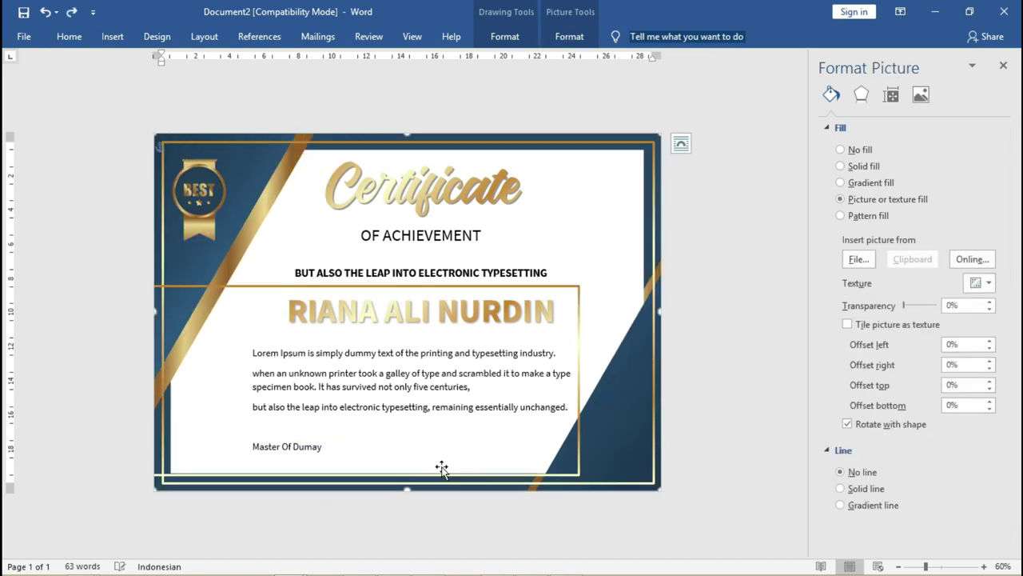
left_click(412, 485)
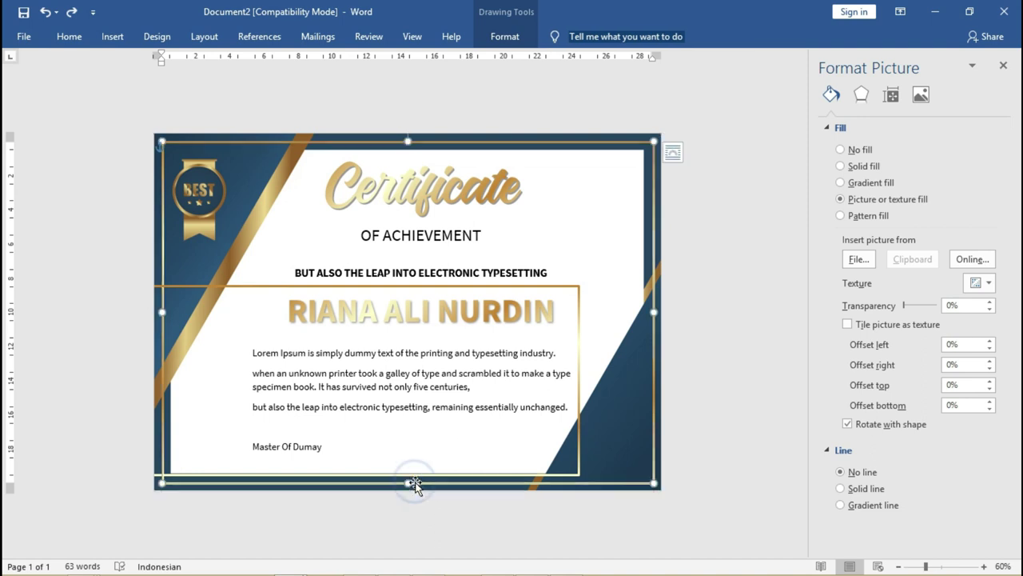
left_click(579, 376)
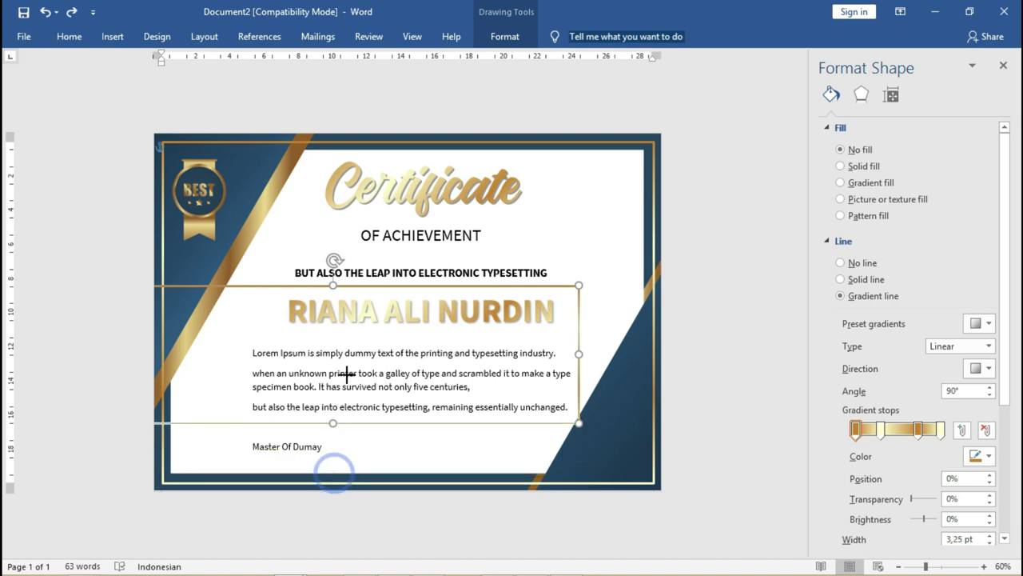
left_click_drag(334, 473, 335, 339)
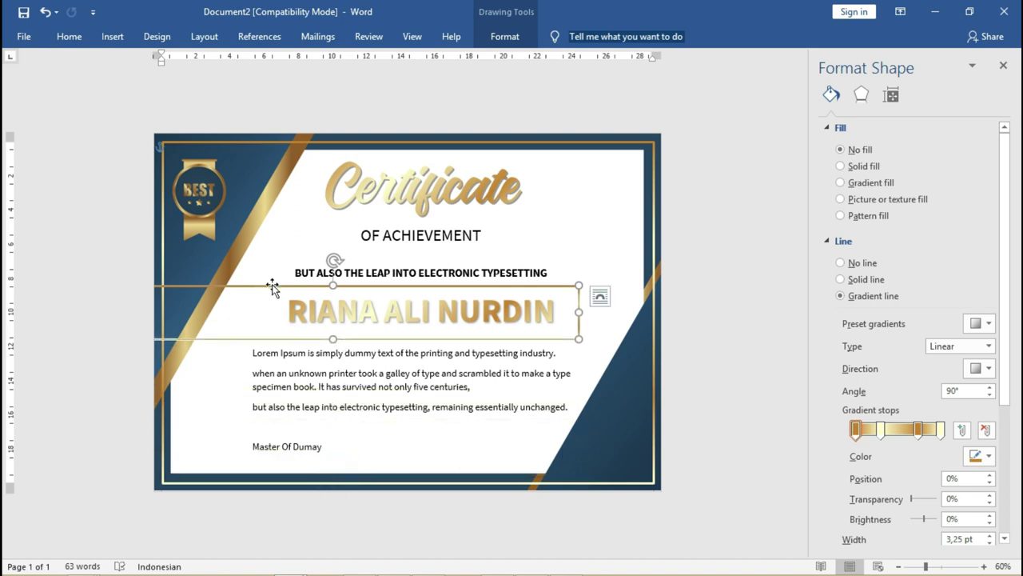
left_click_drag(272, 288, 333, 288)
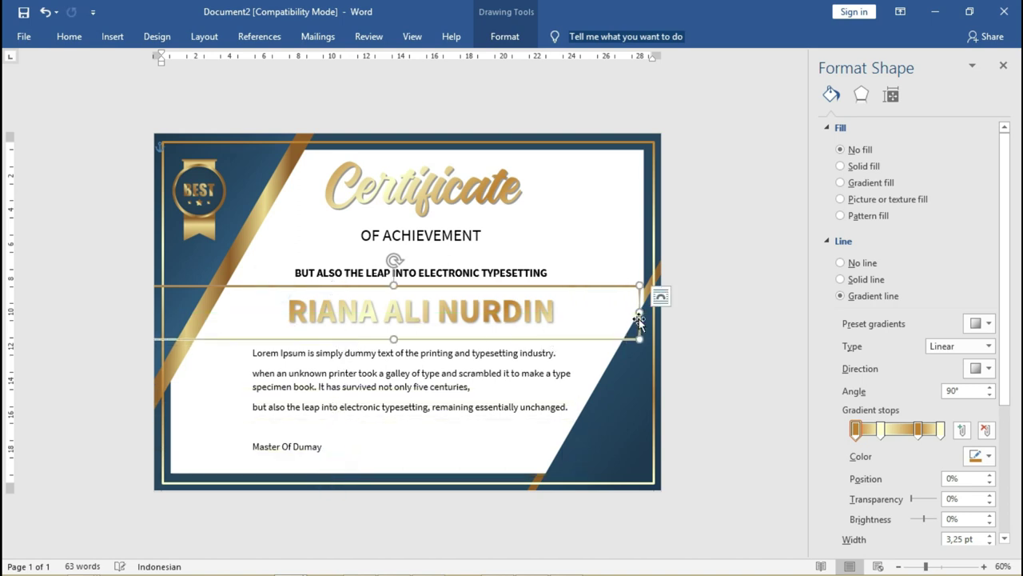
mouse_move(626, 311)
left_mouse_down()
mouse_move(422, 311)
mouse_move(559, 285)
mouse_move(584, 312)
left_mouse_up()
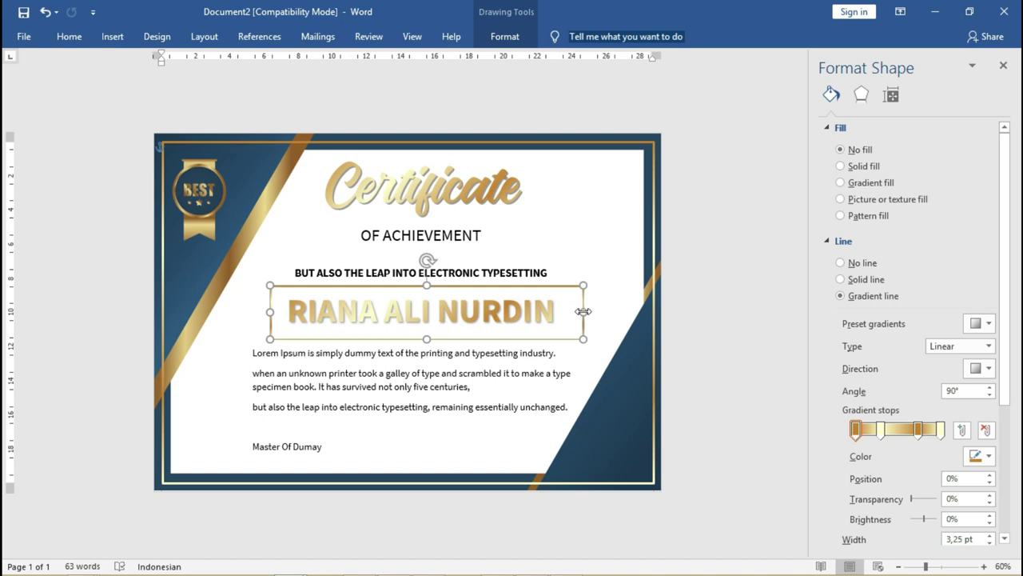
left_click_drag(264, 307, 252, 308)
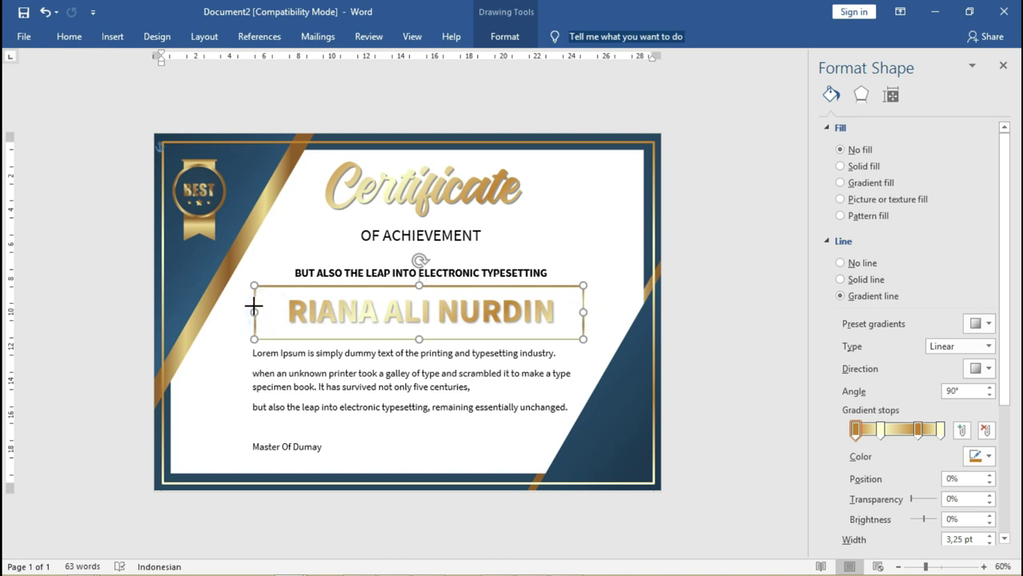
left_click(679, 238)
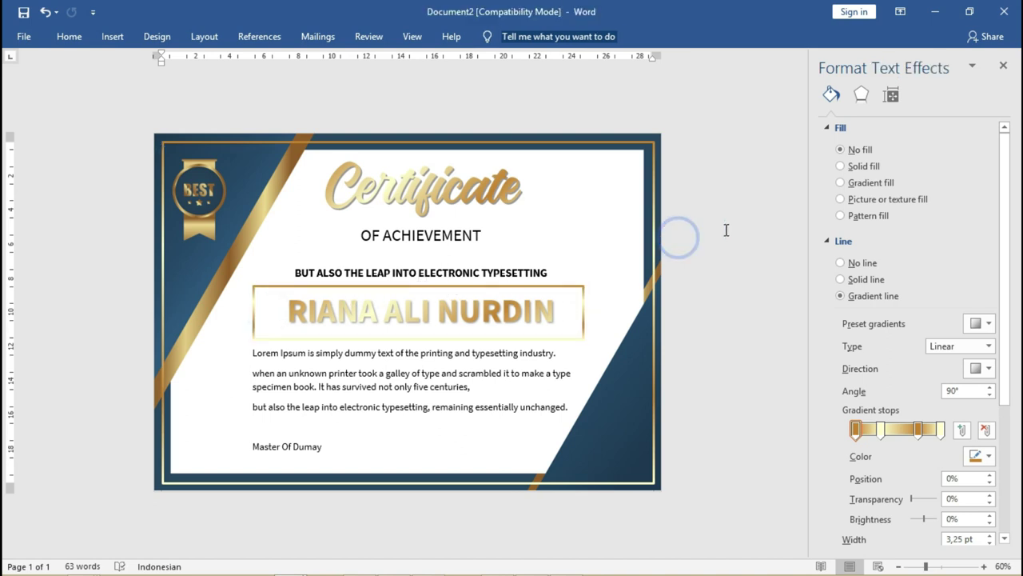
left_click(581, 281)
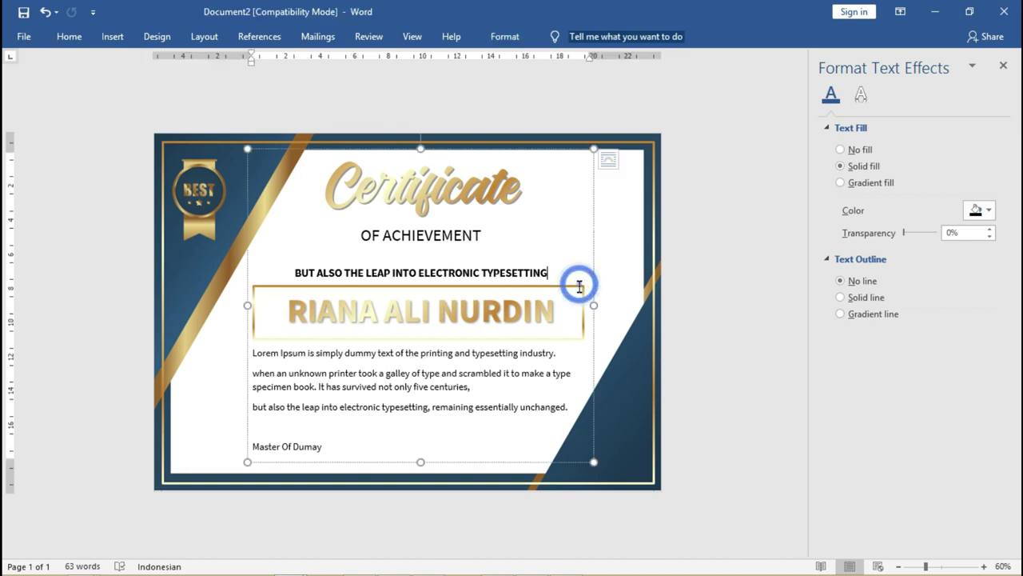
left_click(742, 260)
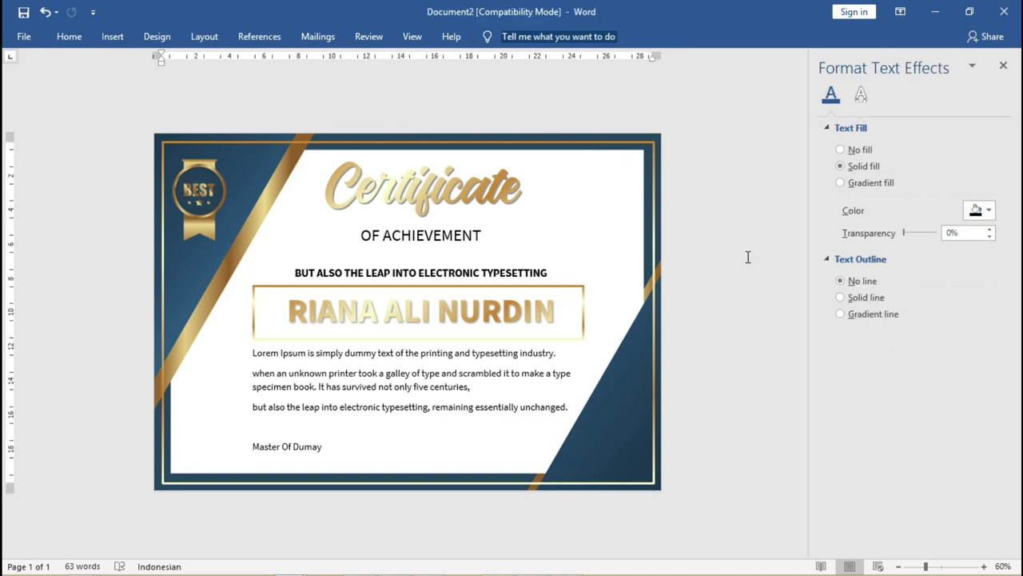